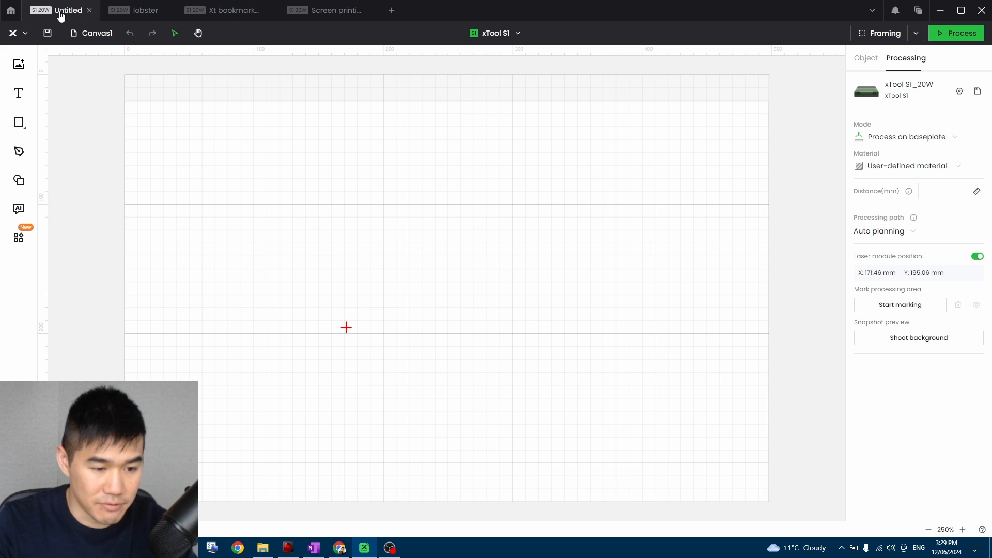
left_click(25, 34)
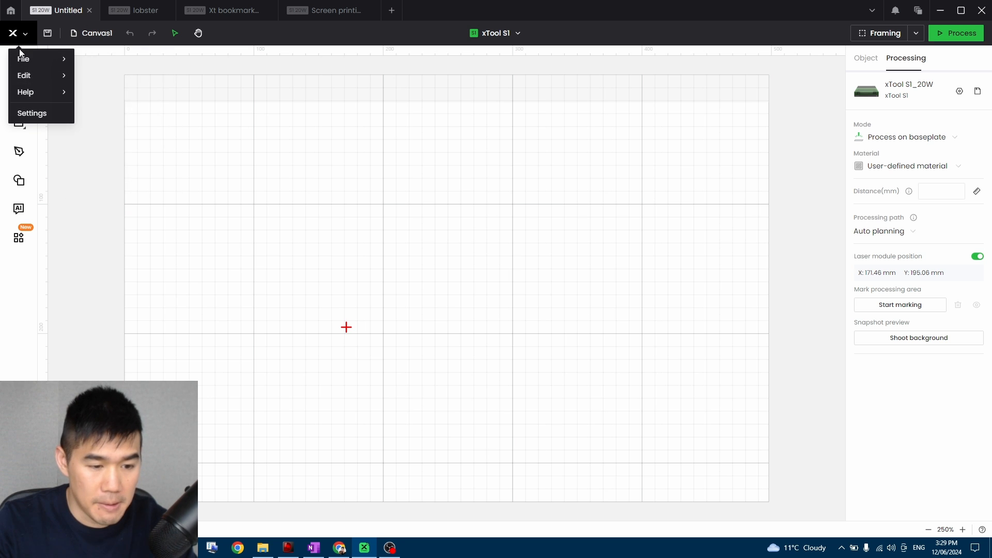
mouse_move(47, 59)
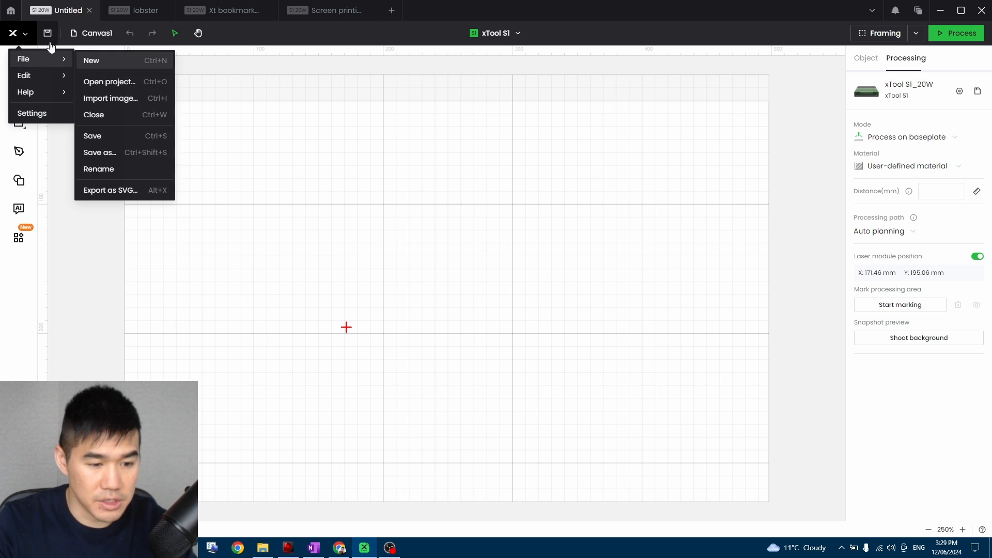
left_click(233, 81)
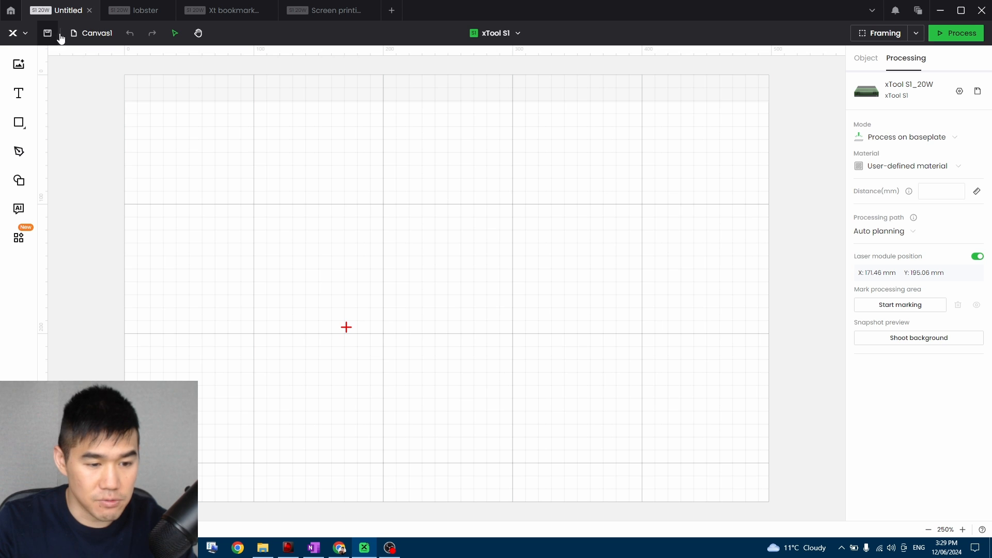
Add extra blank canvases to the project and return to the first canvas.
left_click(89, 37)
left_click(89, 38)
left_click(92, 33)
left_click(145, 59)
left_click(83, 259)
left_click(106, 129)
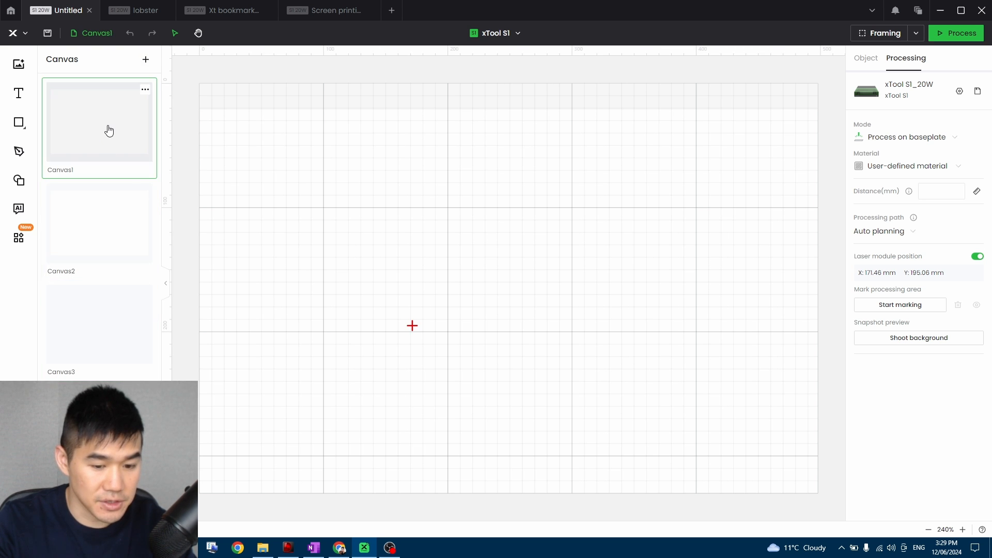
Switch back and forth between the three canvases to view each one, ending on Canvas2.
left_click(104, 200)
left_click(107, 124)
left_click(104, 222)
left_click(104, 314)
left_click(105, 263)
left_click(100, 150)
left_click(102, 217)
left_click(84, 330)
left_click(103, 132)
left_click(100, 247)
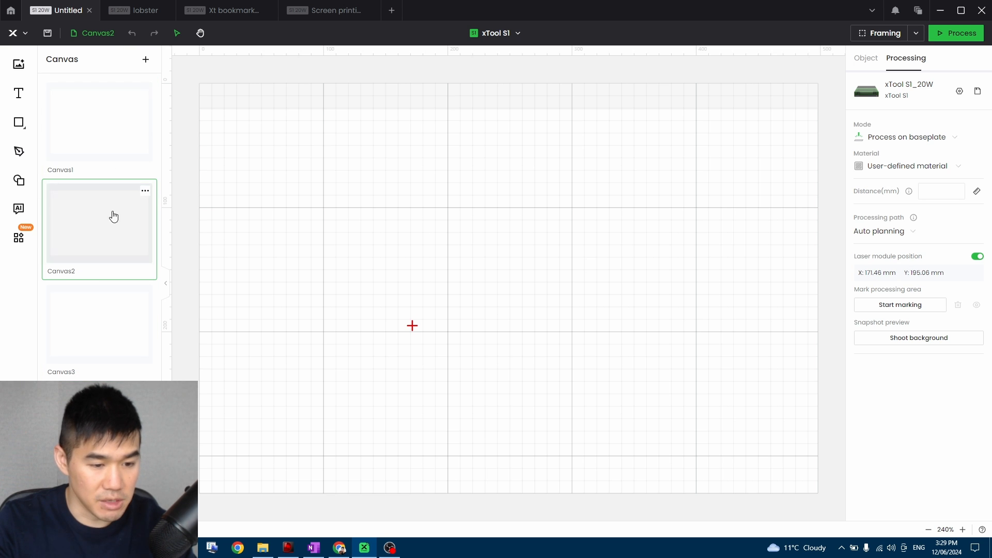
View Canvas3 and make Canvas1 the active canvas again.
left_click(91, 41)
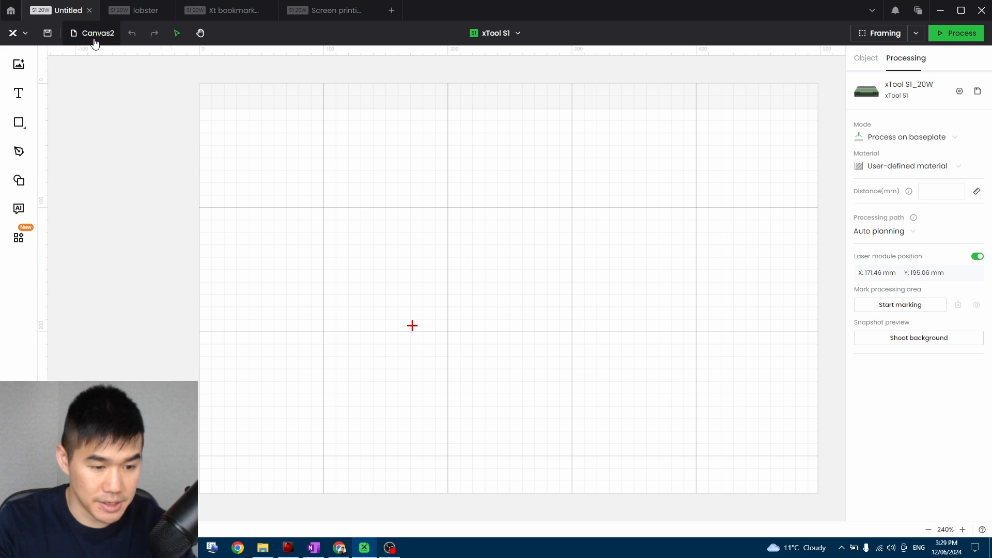
left_click(93, 40)
left_click(100, 325)
left_click(89, 38)
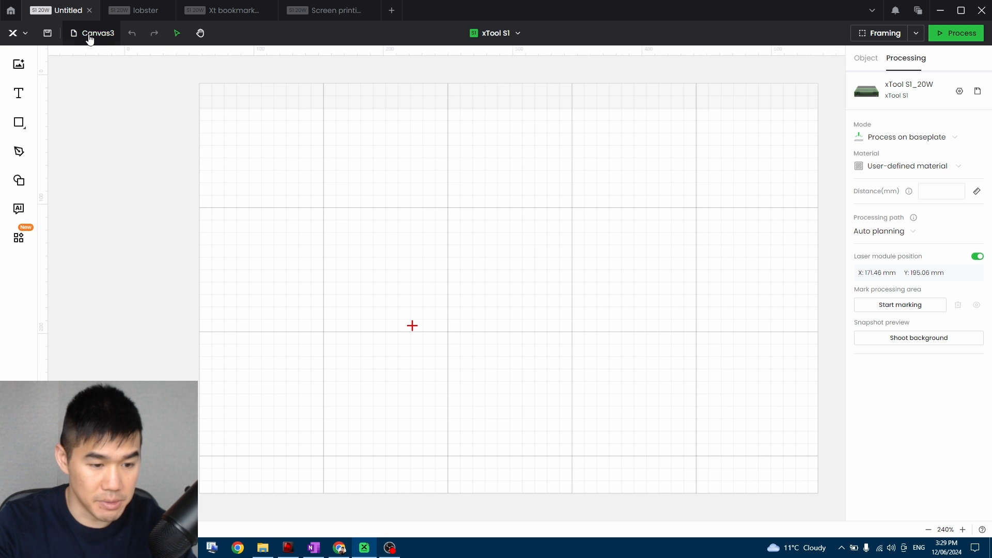
left_click(91, 40)
left_click(93, 107)
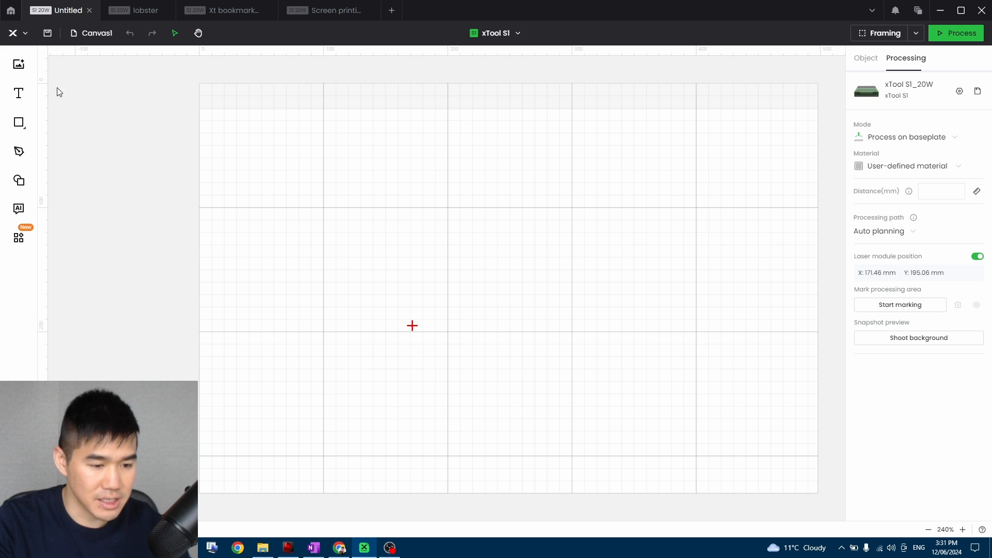
Import the beach watercolour image at about 431 × 298 mm and place it at about X 28 mm, Y 16 mm.
left_click(17, 68)
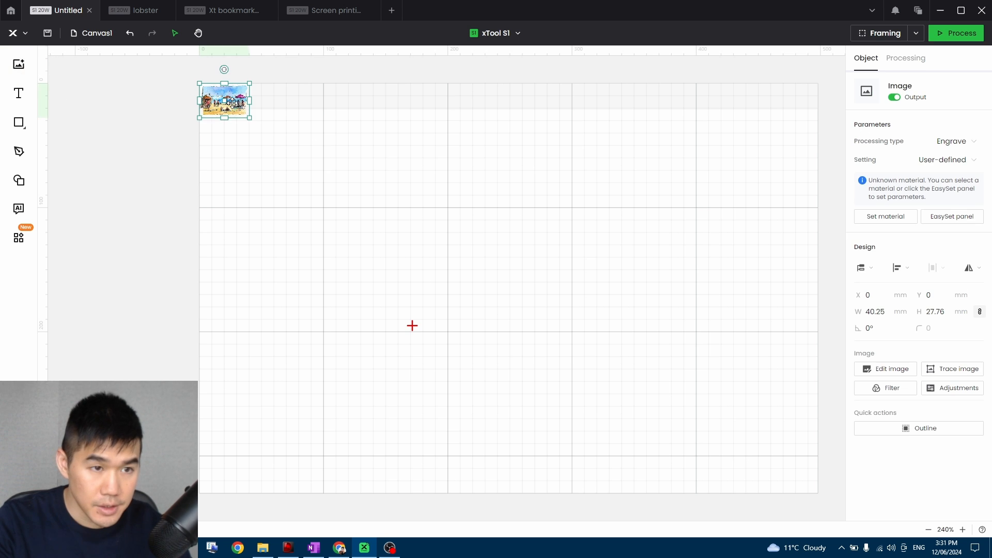
left_click_drag(229, 98, 750, 395)
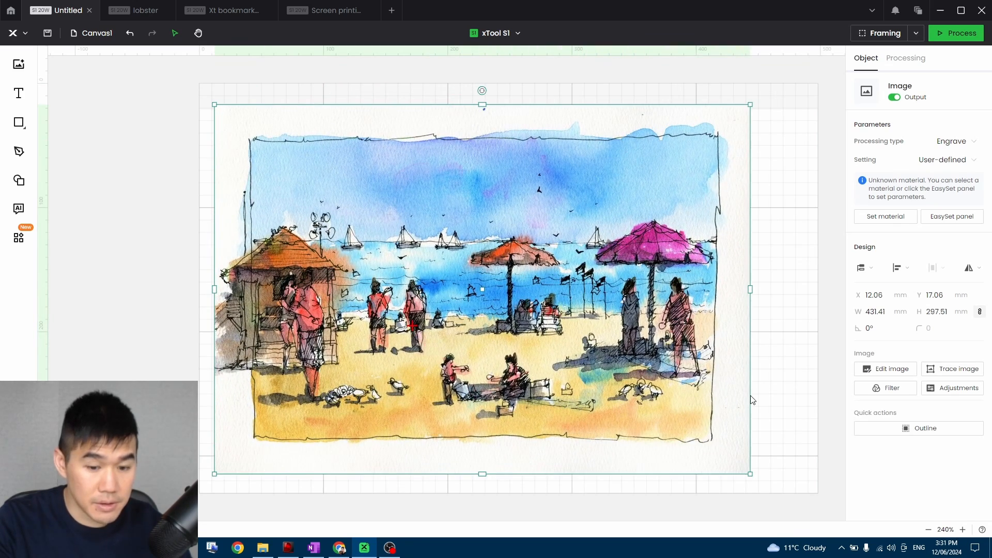
left_click_drag(595, 334, 602, 333)
left_click_drag(542, 268, 557, 269)
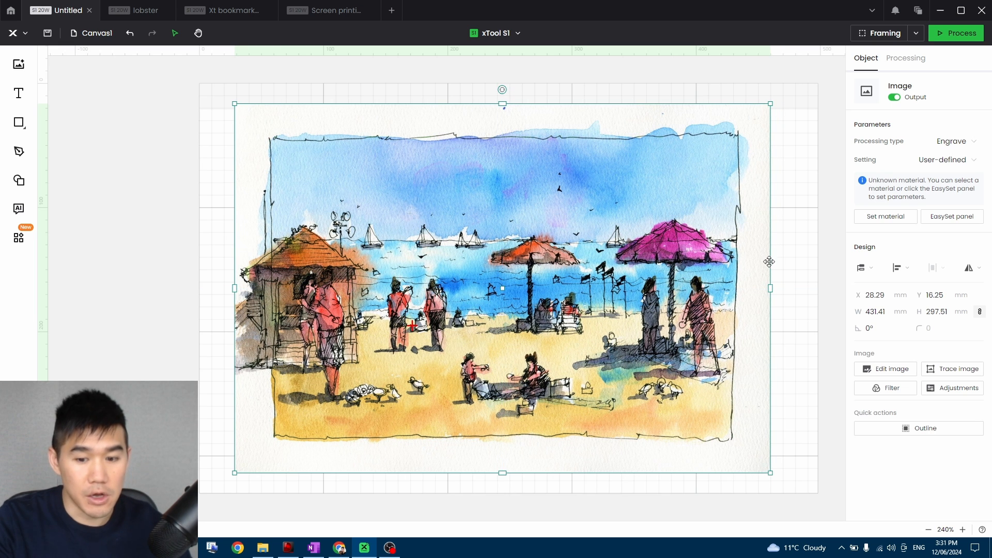
left_click(804, 219)
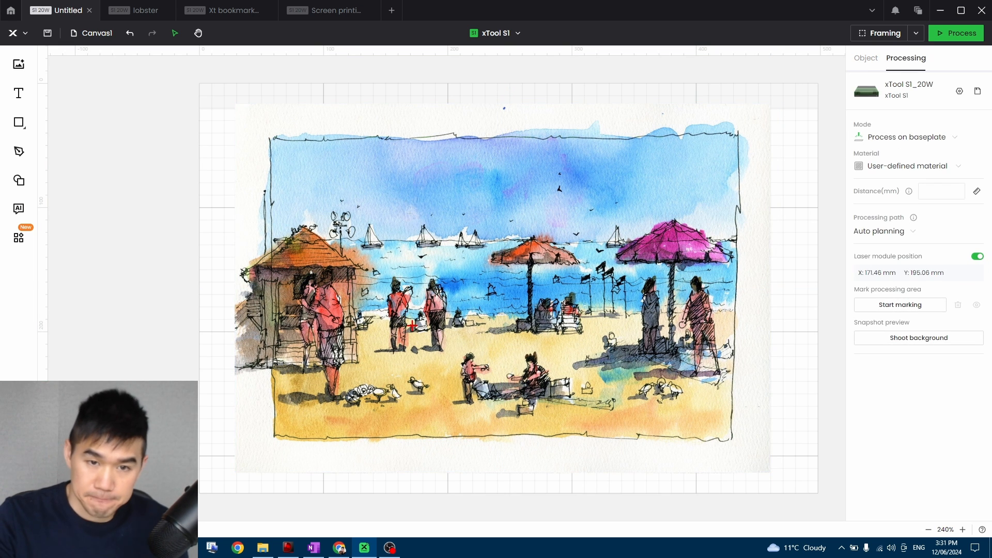
Enlarge the beach image to about 464 × 320 mm and move it to about X 0 mm, Y -2 mm.
left_click(475, 246)
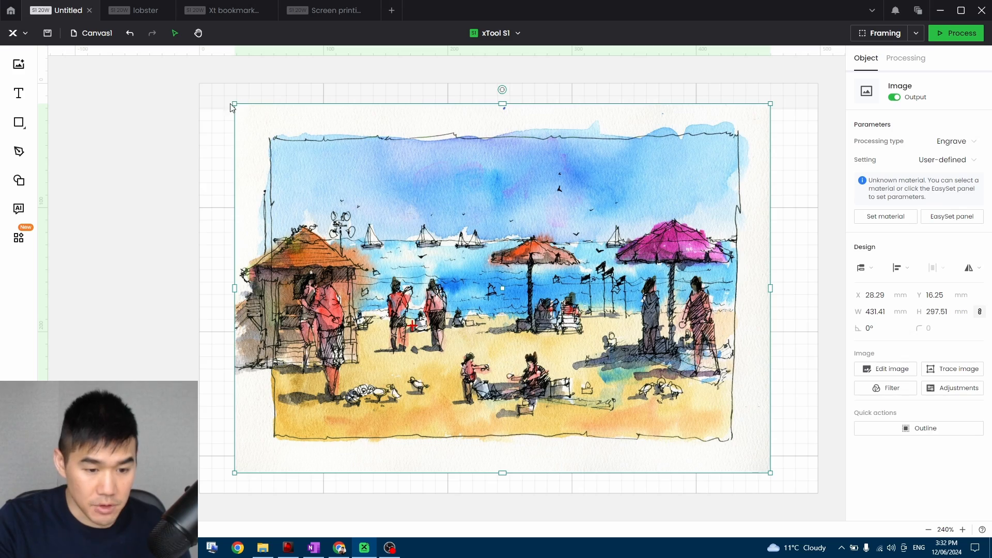
left_click_drag(235, 102, 195, 114)
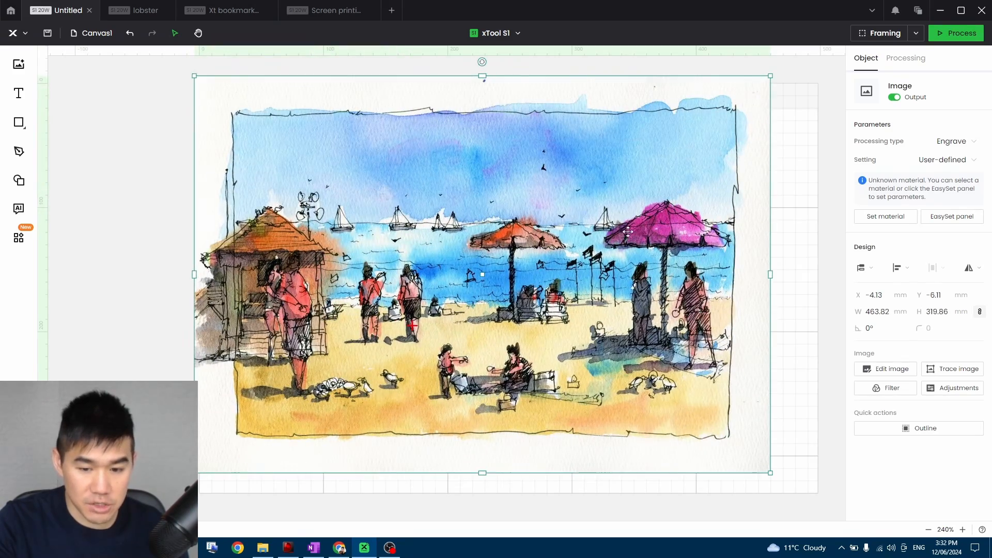
left_click(805, 252)
left_click_drag(615, 211, 620, 216)
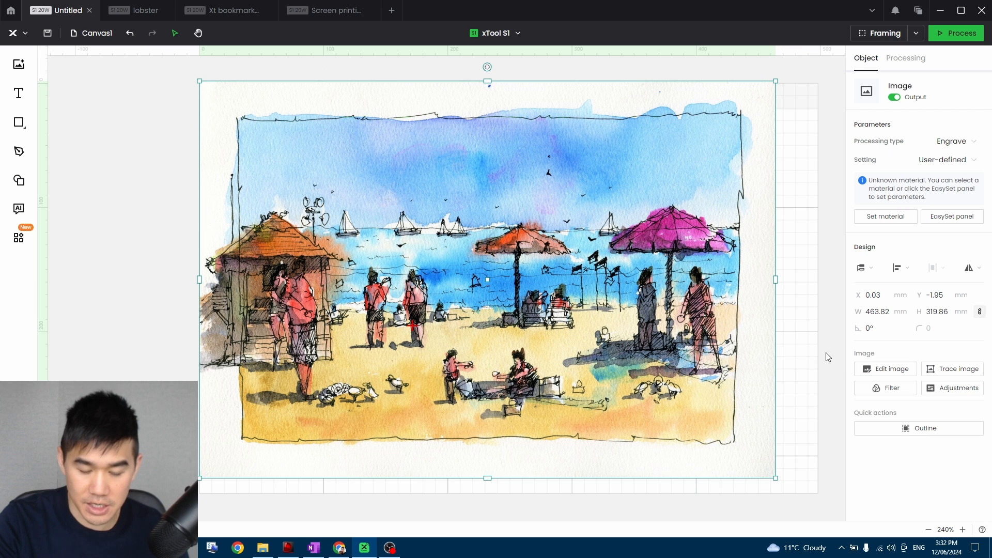
Try different upper and lower grayscale limits and a sharpness of 100 on the beach image.
left_click(951, 388)
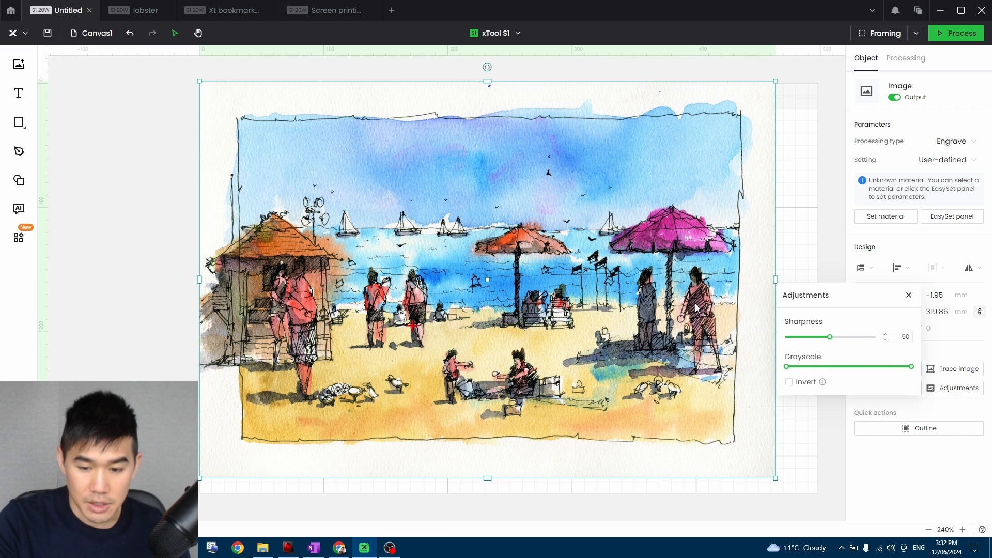
left_click(911, 367)
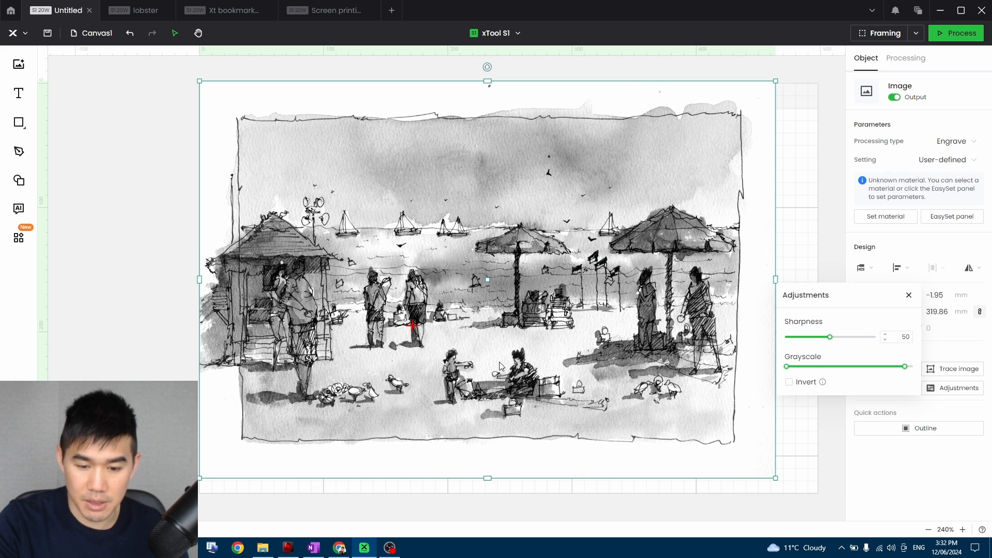
left_click_drag(789, 367, 817, 369)
mouse_move(904, 368)
left_mouse_down()
mouse_move(799, 367)
mouse_move(911, 366)
left_mouse_up()
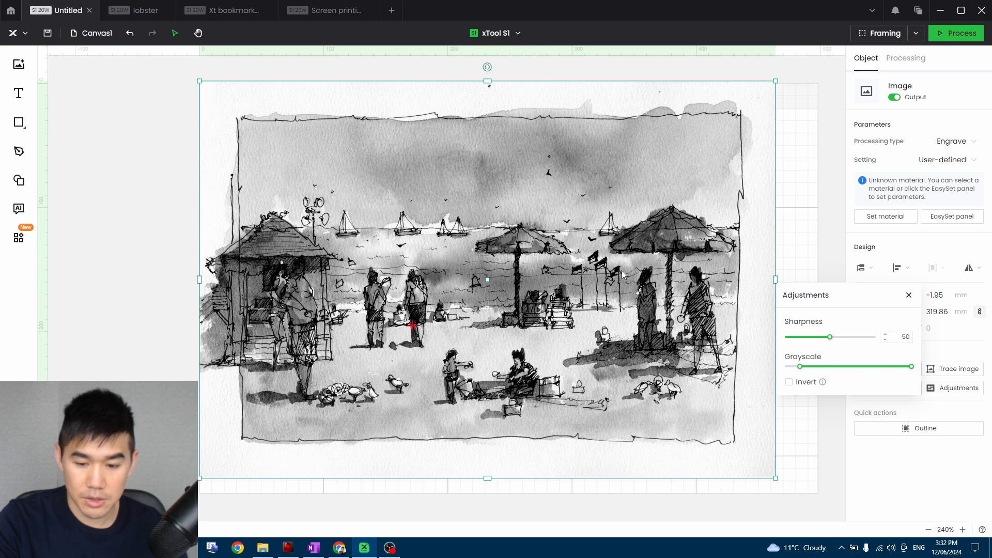
left_click_drag(799, 366, 786, 366)
left_click_drag(837, 341, 882, 336)
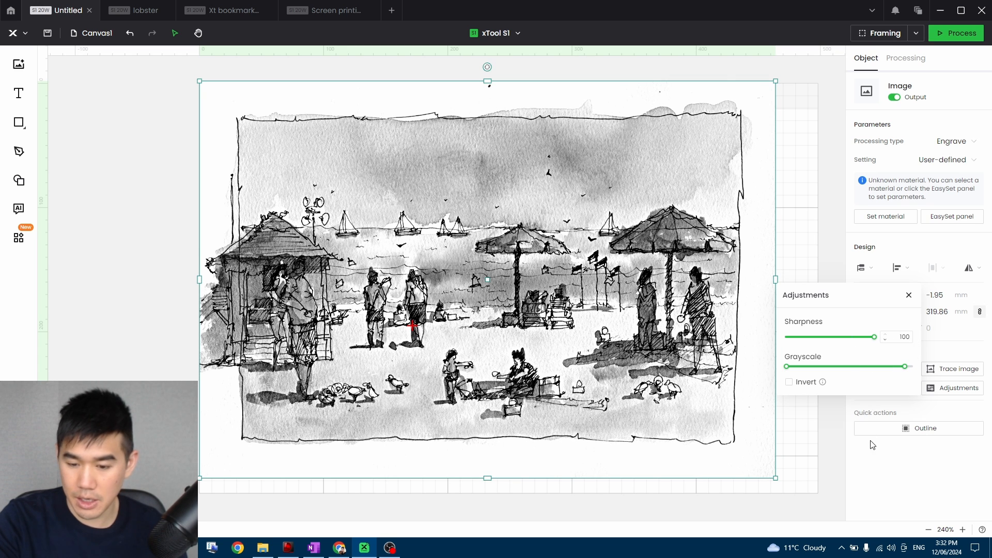
left_click(569, 394)
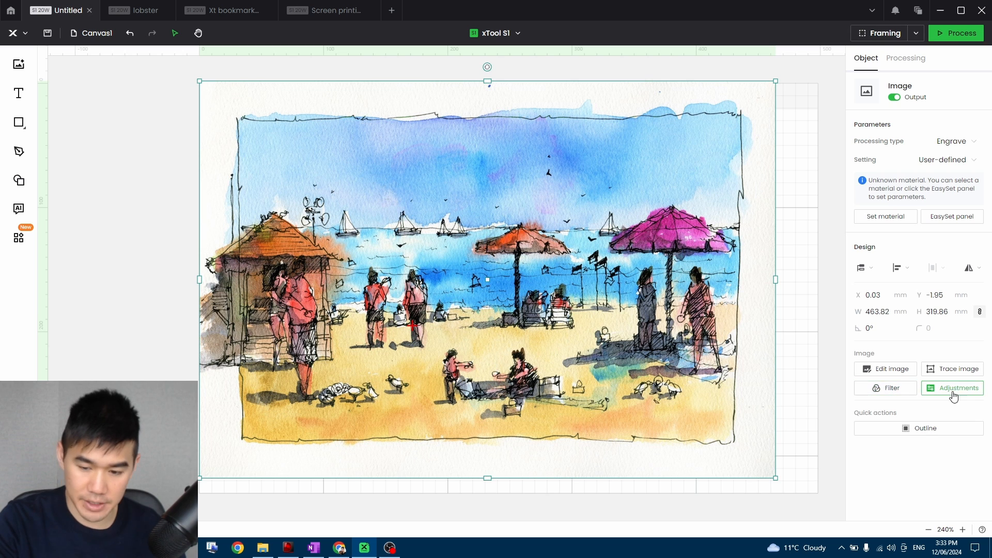
Try each available filter on the beach image, including Grid and Comic 1, and restore the Original filter.
left_click(897, 392)
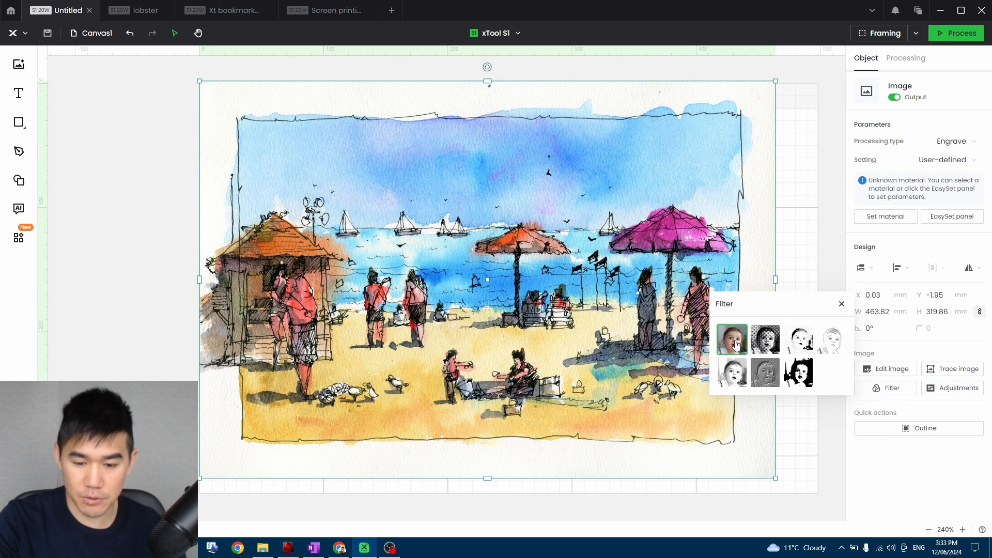
left_click(761, 345)
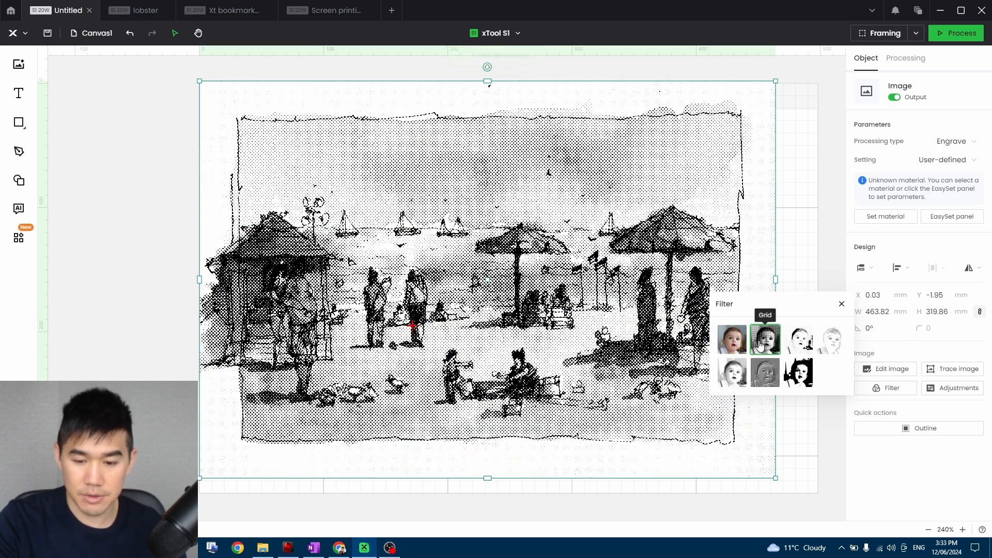
left_click(799, 343)
left_click(762, 341)
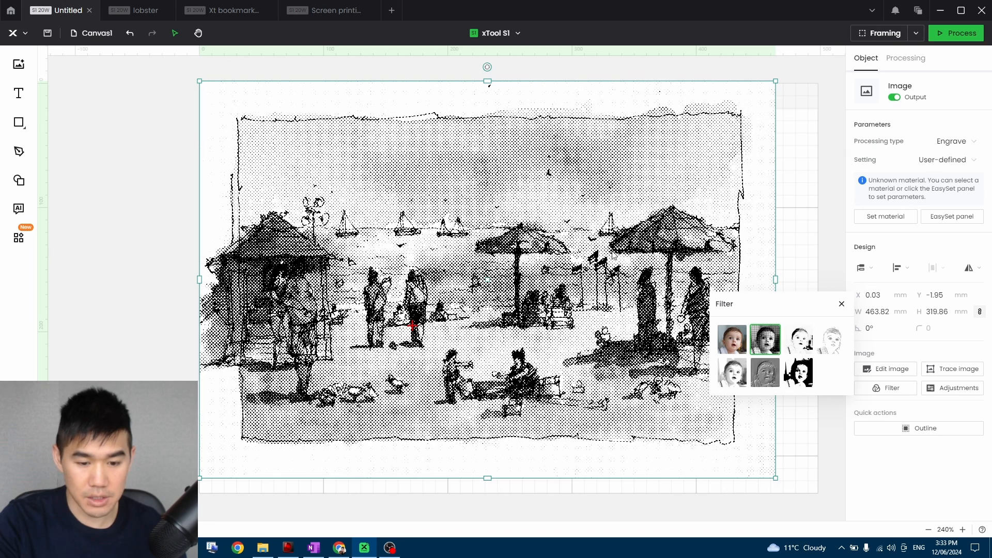
left_click(799, 340)
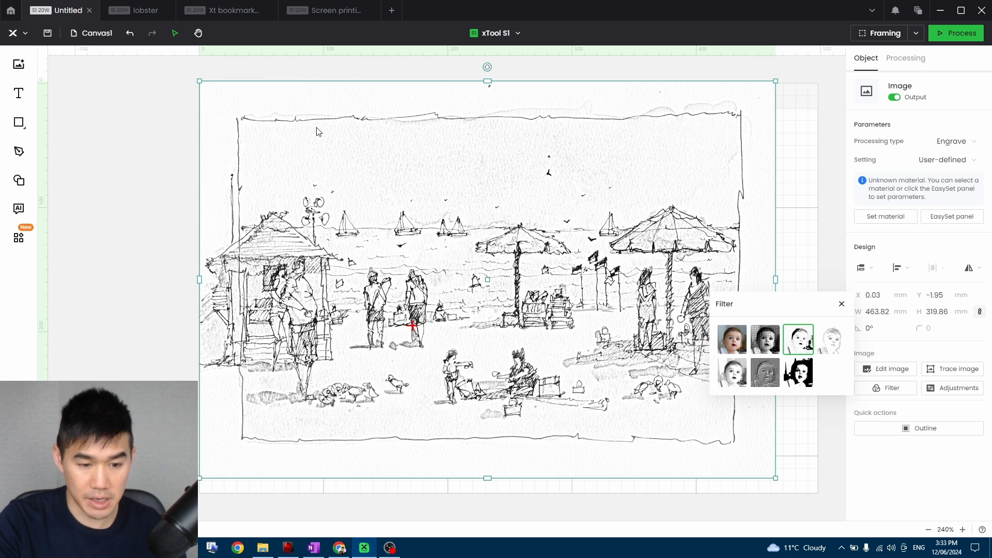
left_click(831, 345)
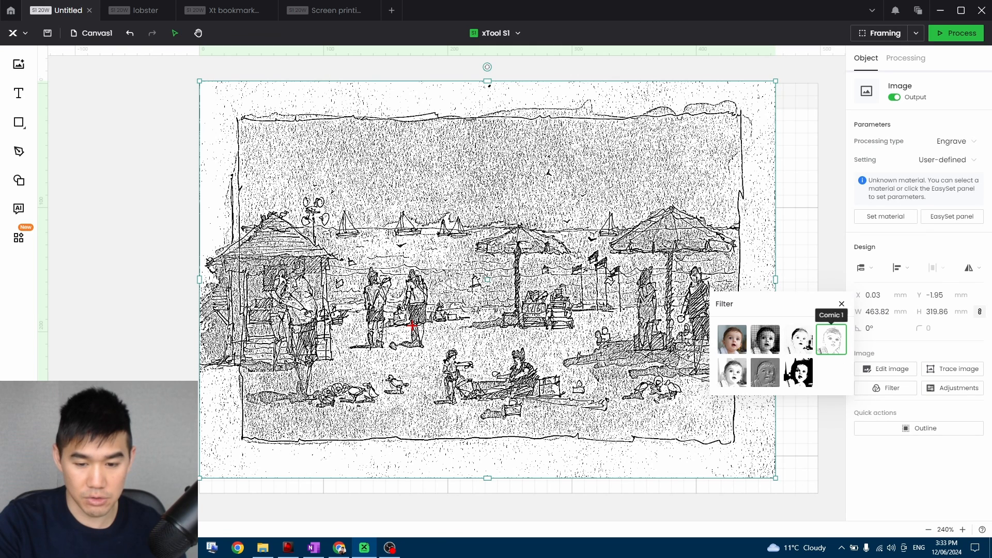
left_click(732, 372)
left_click(766, 376)
left_click(798, 373)
left_click(765, 340)
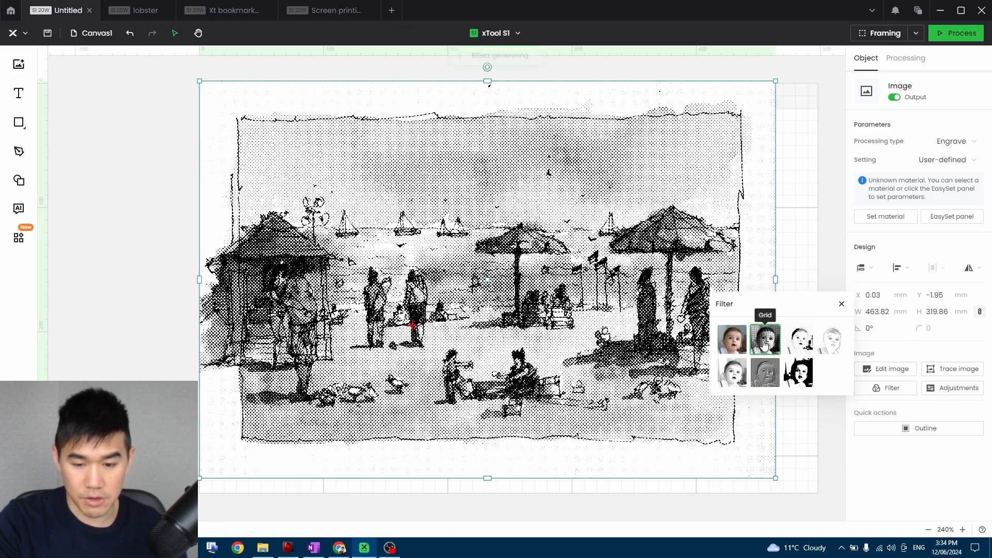
left_click(731, 340)
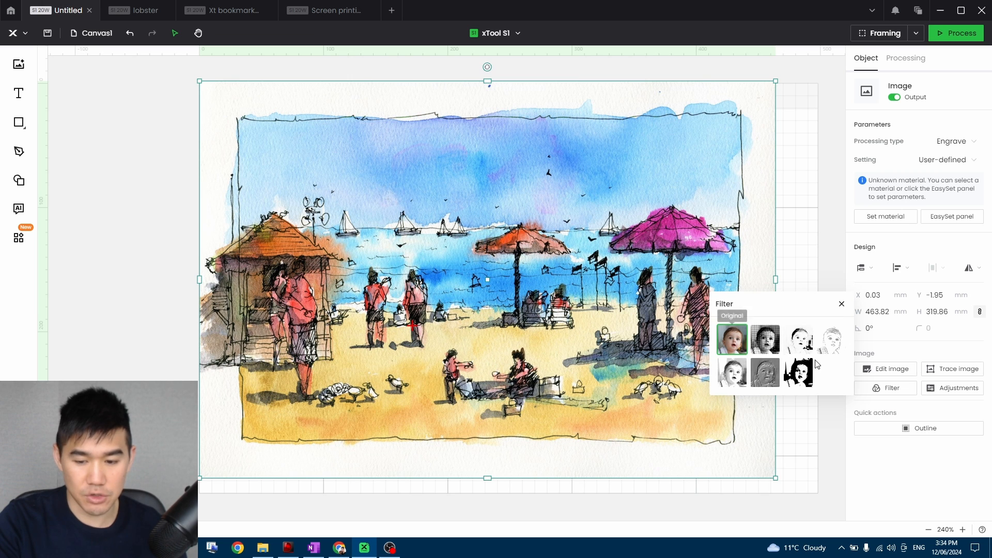
left_click(945, 387)
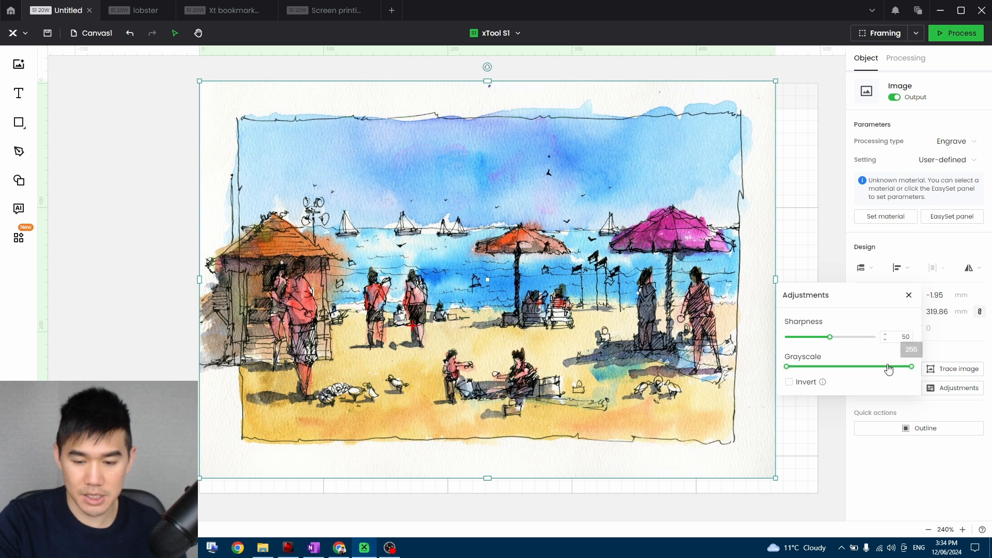
left_click(813, 251)
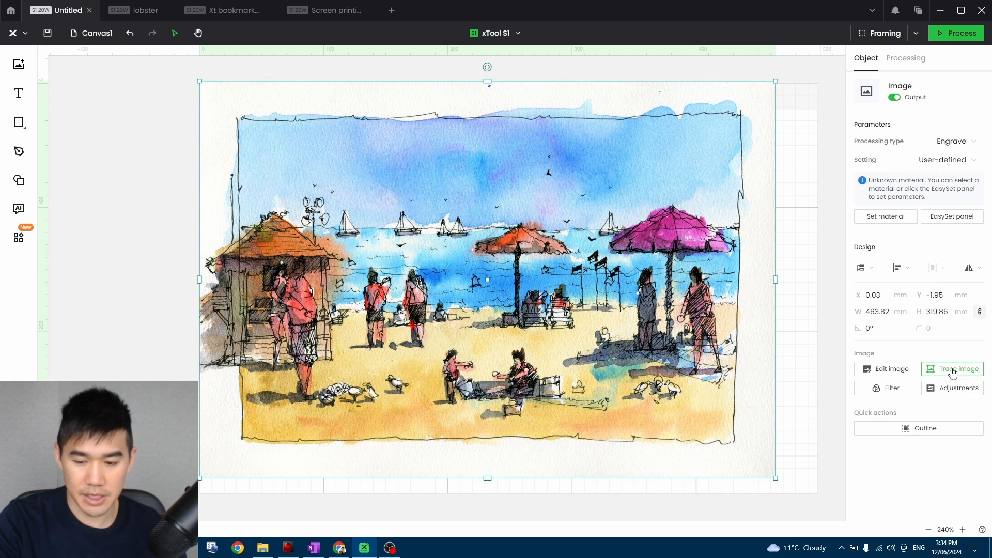
Open the beach image for editing, set the Magic wand fuzziness to 100, and view the Eraser options.
left_click(886, 369)
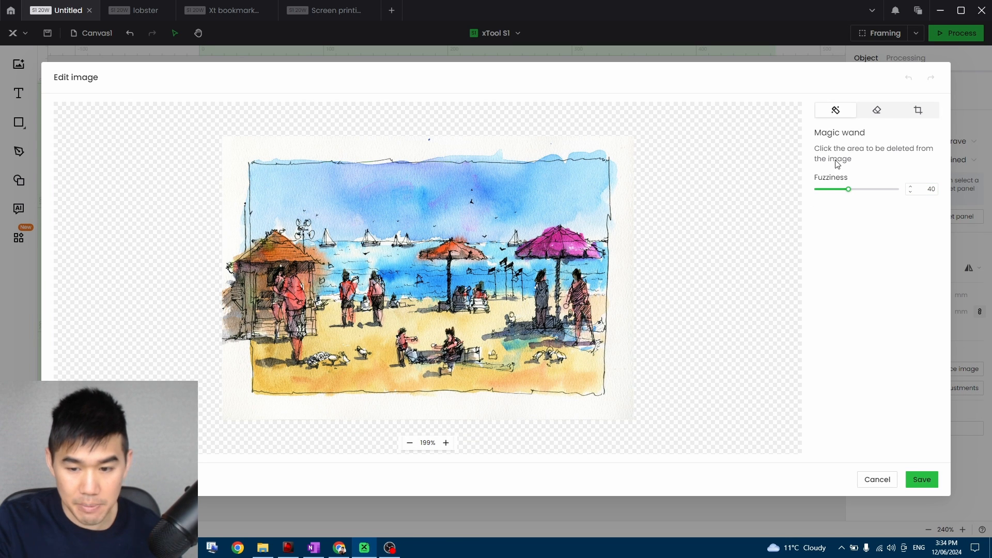
left_click_drag(883, 190, 822, 194)
left_click(899, 191)
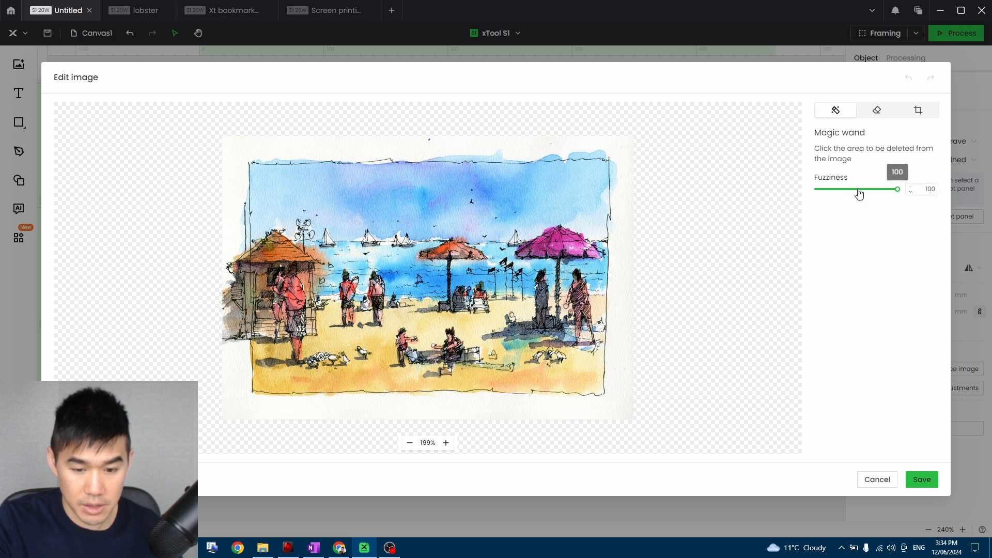
left_click(877, 111)
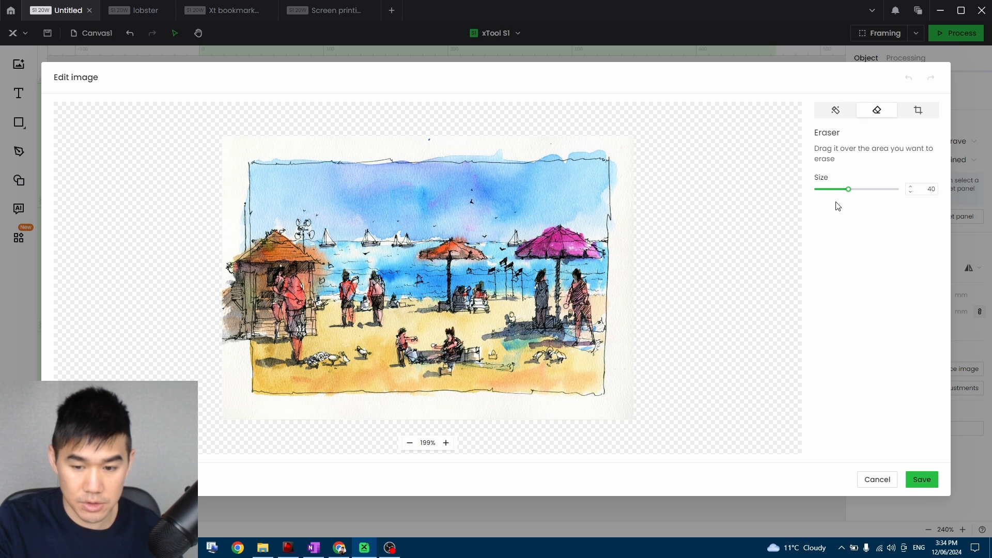
Crop the image to the two-umbrella area, about 220 × 217 mm, save it, and move it to about X 117 mm, Y 60 mm.
left_click(918, 111)
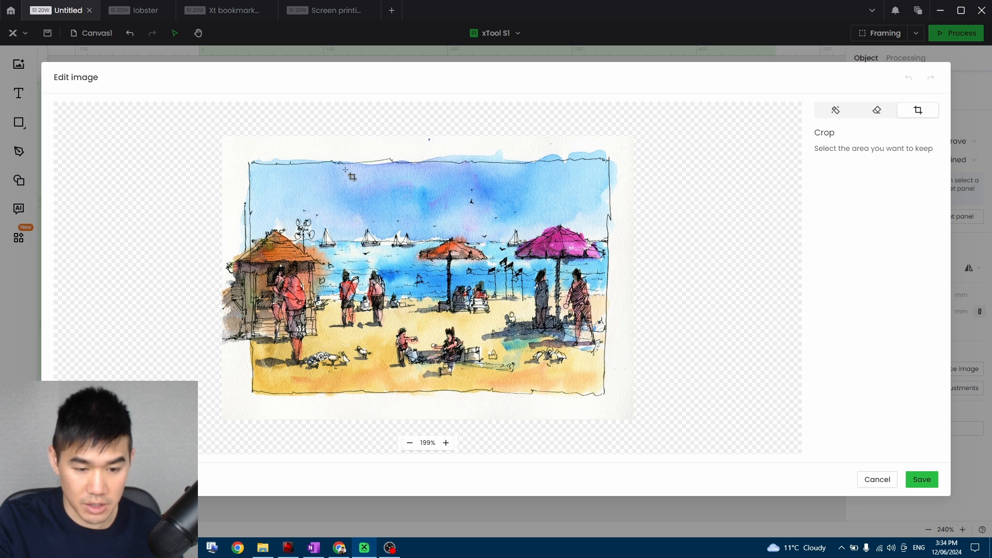
left_click_drag(406, 171, 601, 365)
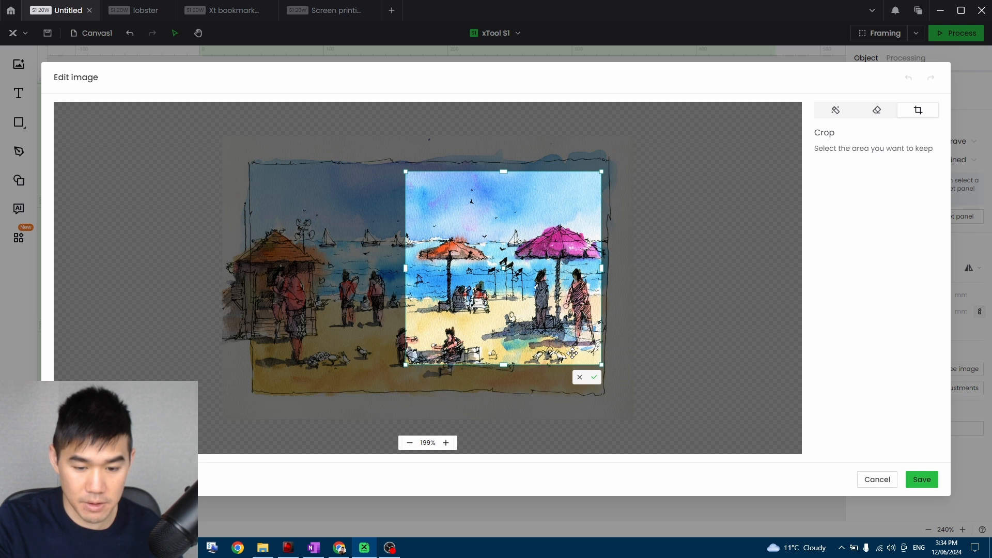
left_click(595, 377)
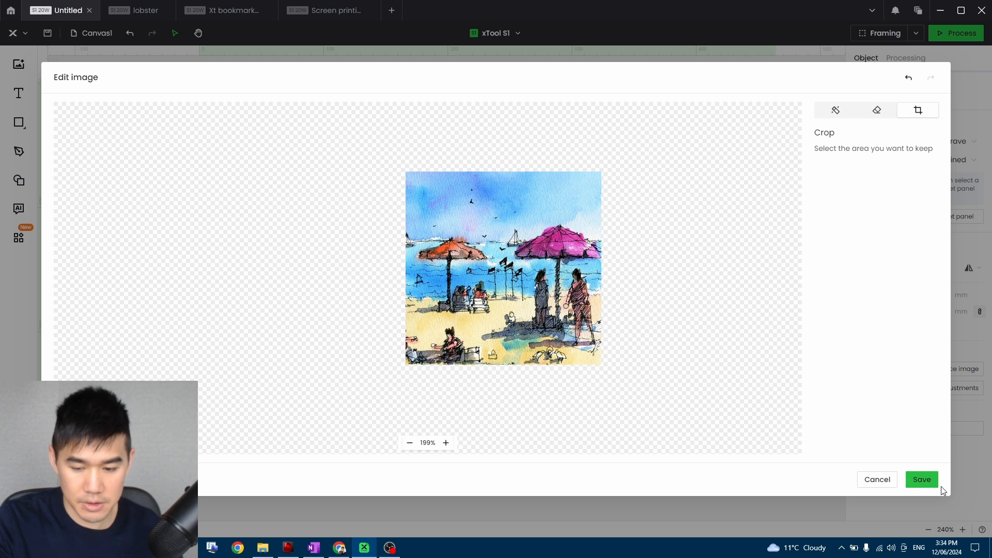
left_click(925, 481)
left_click_drag(350, 236, 495, 311)
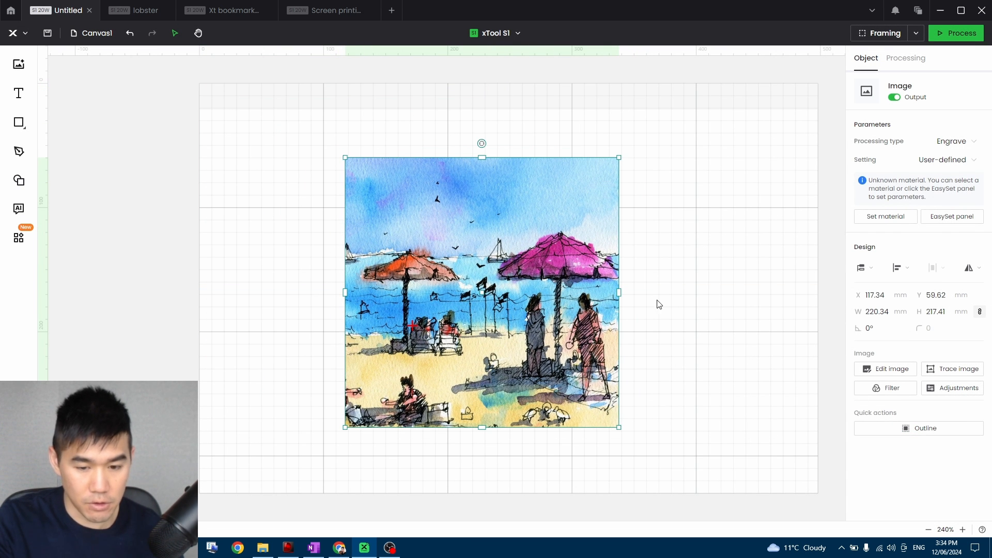
Undo the beach image's last move and its crop to restore the full picture.
left_click(687, 396)
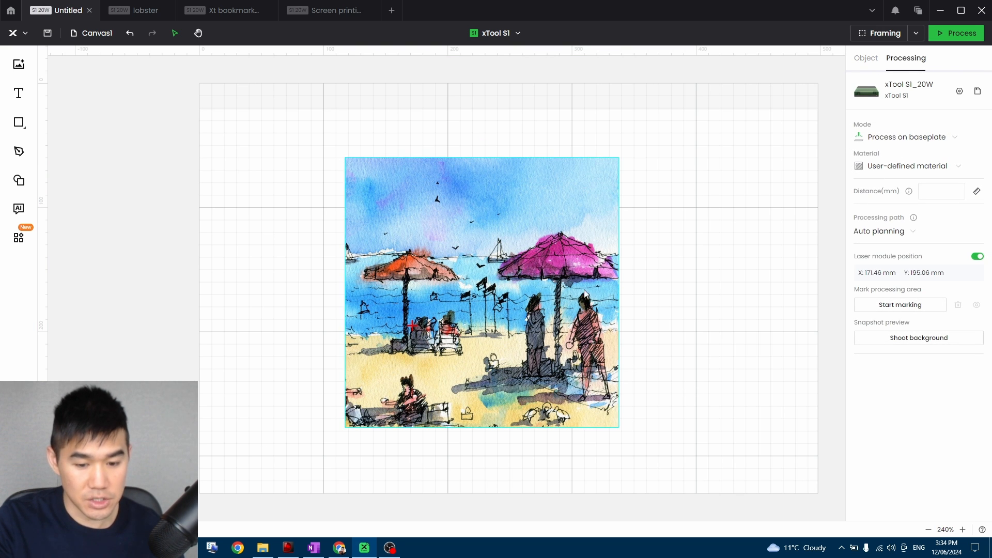
key("ctrl+z")
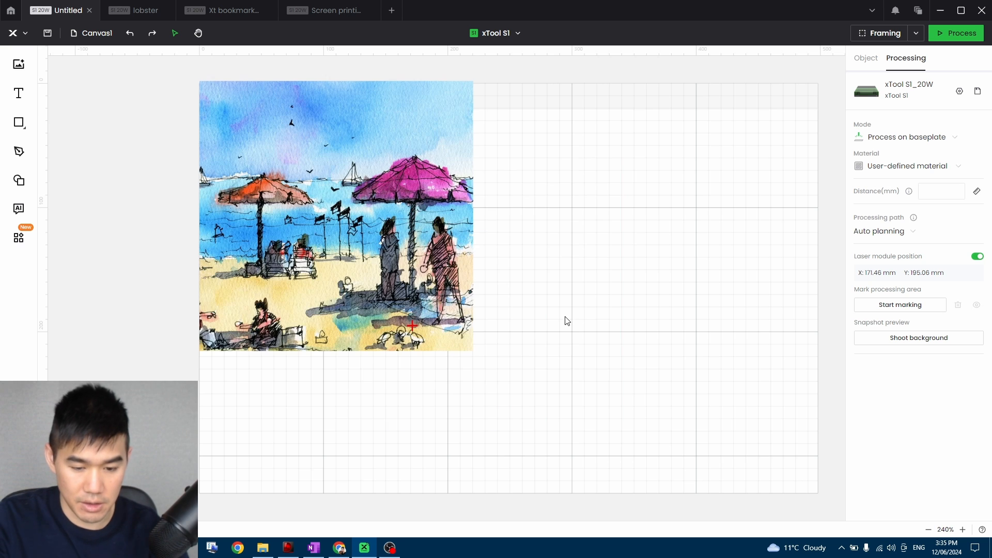
key("ctrl+z")
left_click(809, 324)
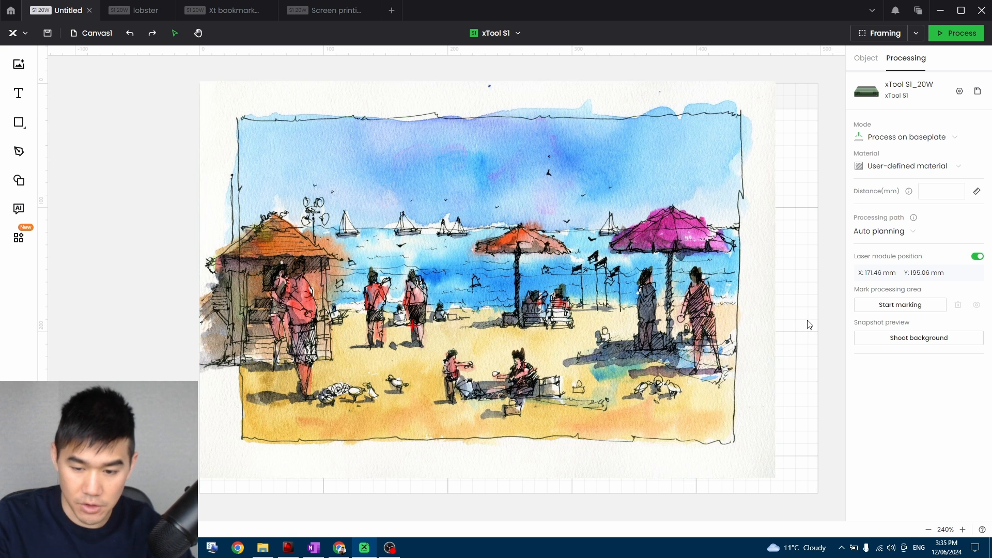
Outline the whole beach image with a 2 mm offset distance and the inner outline for bitmap enabled.
key("ctrl+a")
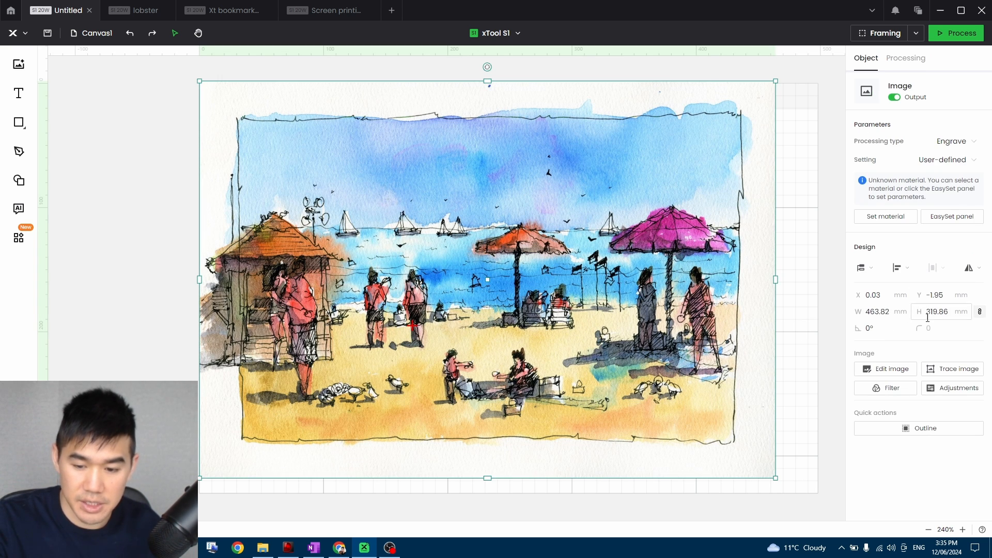
left_click(879, 327)
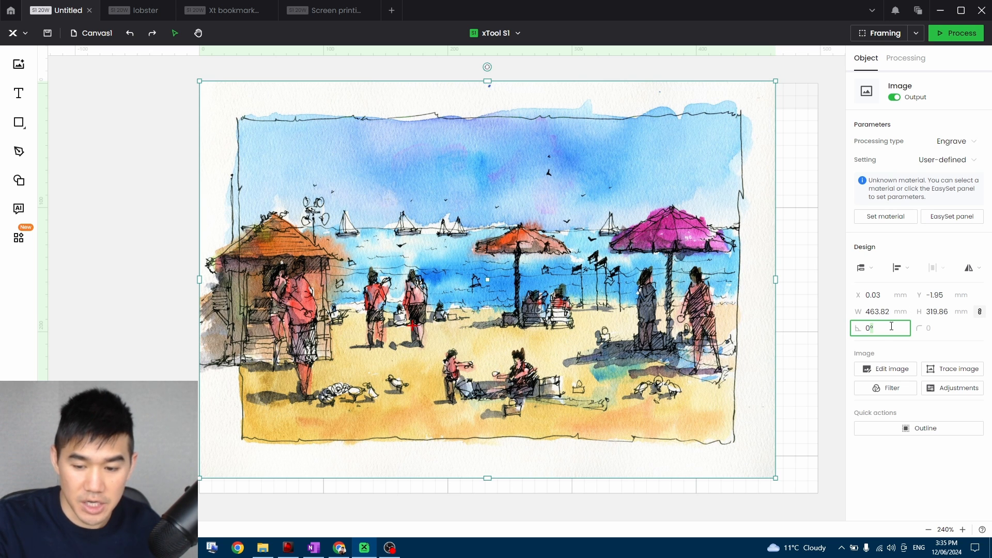
left_click(704, 296)
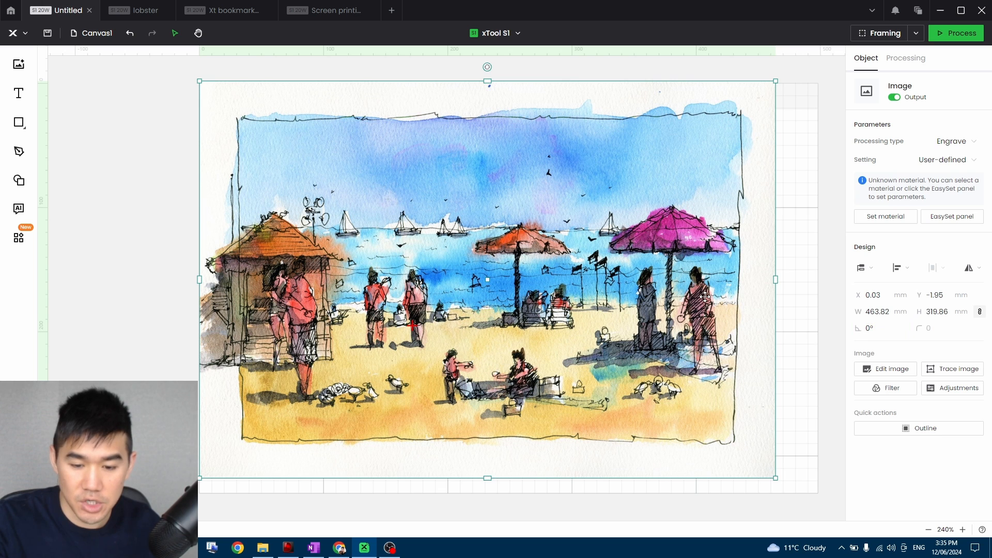
left_click(920, 435)
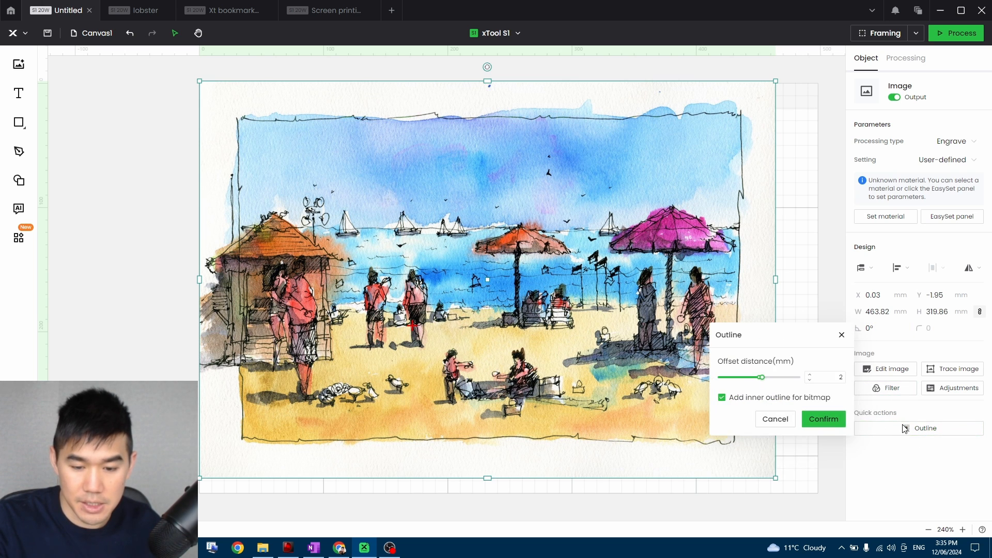
left_click(831, 420)
left_click(810, 273)
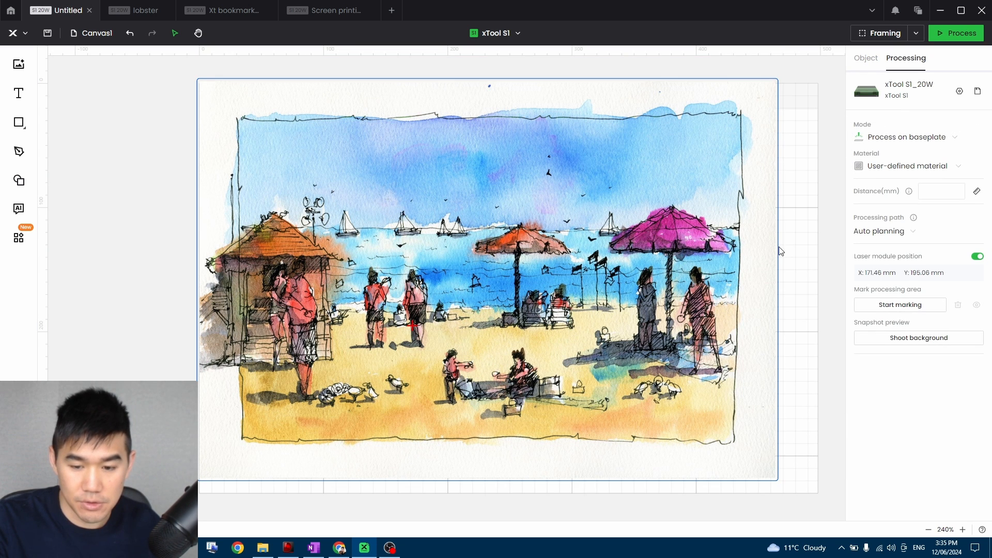
left_click(777, 82)
left_click(782, 124)
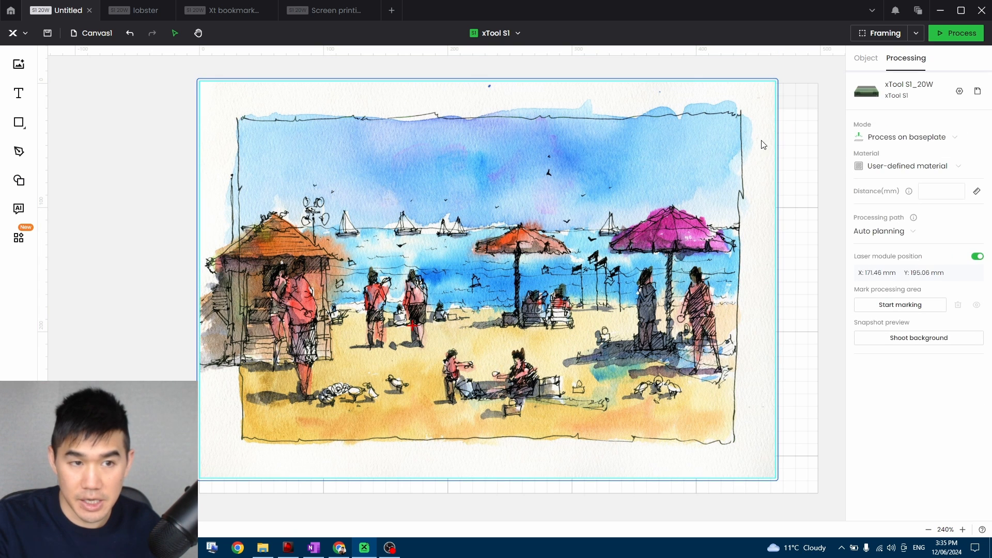
left_click(777, 102)
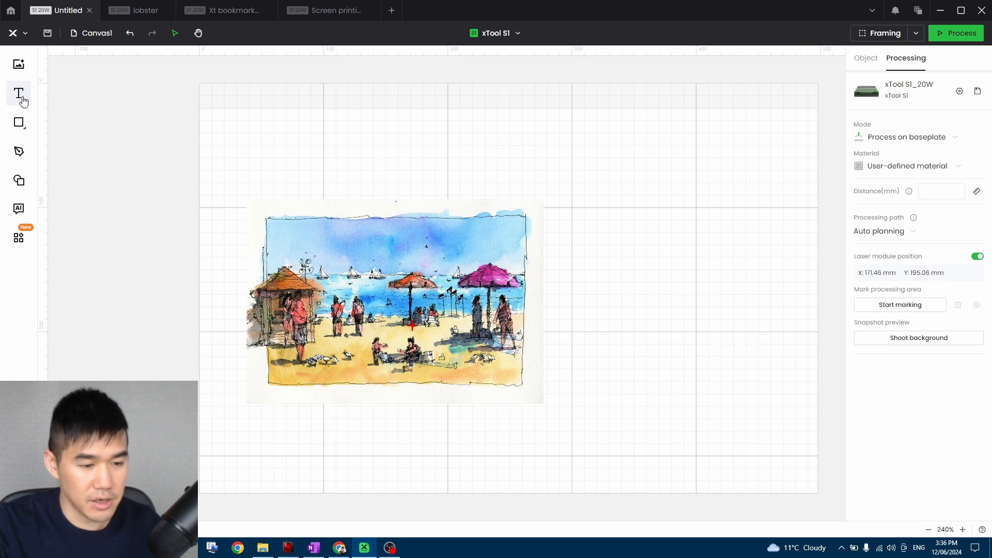
Add the text HELLO above the beach image and enlarge it to about 198 × 48 mm.
left_click(20, 96)
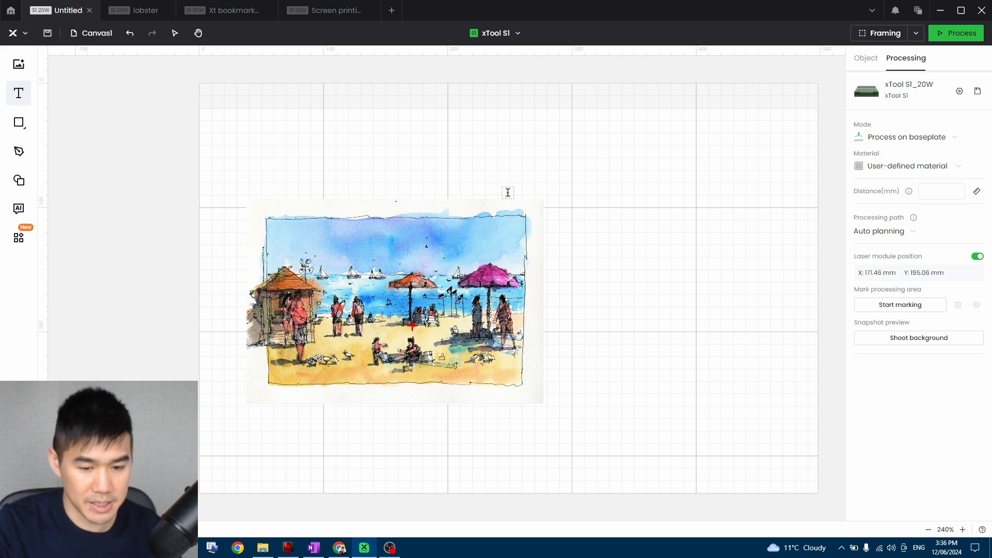
left_click(407, 207)
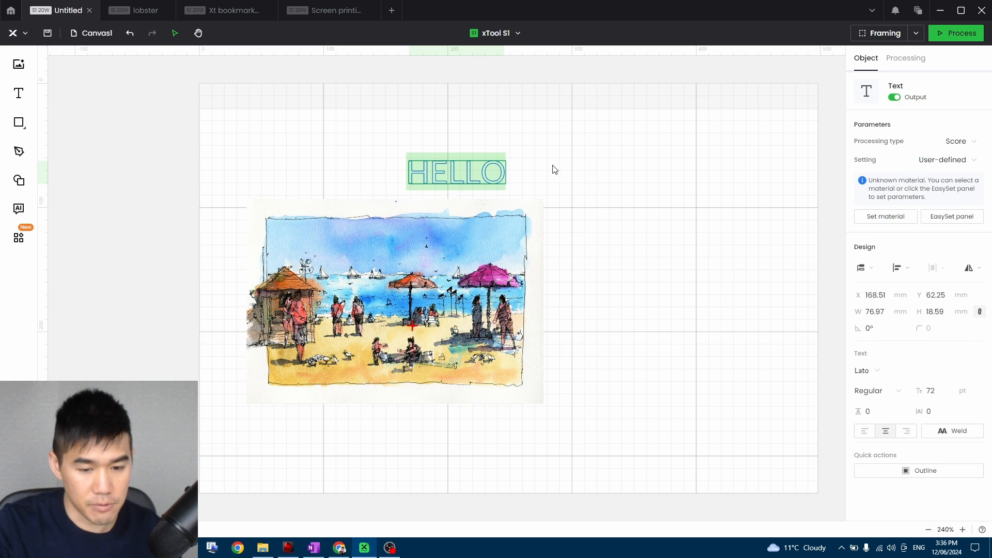
left_click_drag(497, 174, 557, 187)
left_click(674, 215)
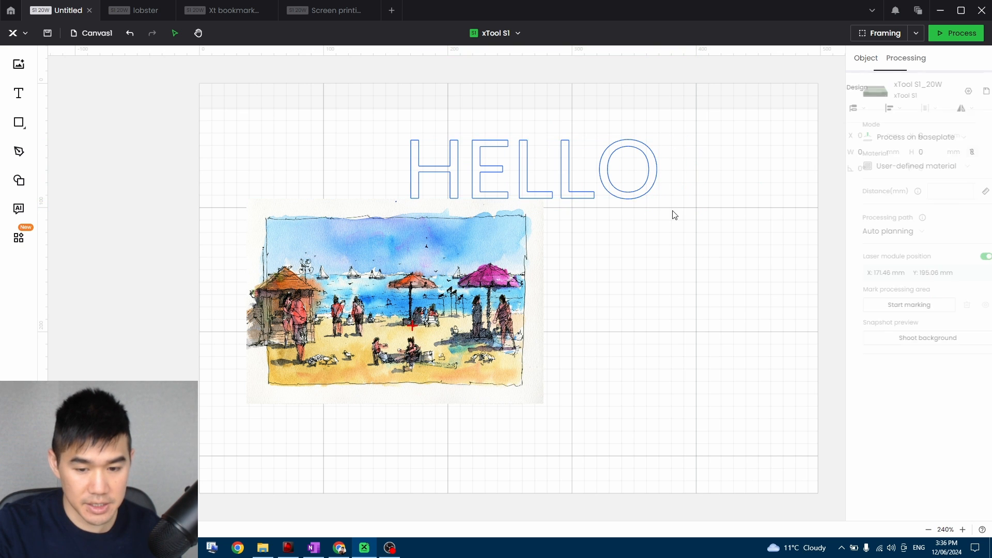
Preview different typefaces on the HELLO text, keeping Lato.
left_click(587, 186)
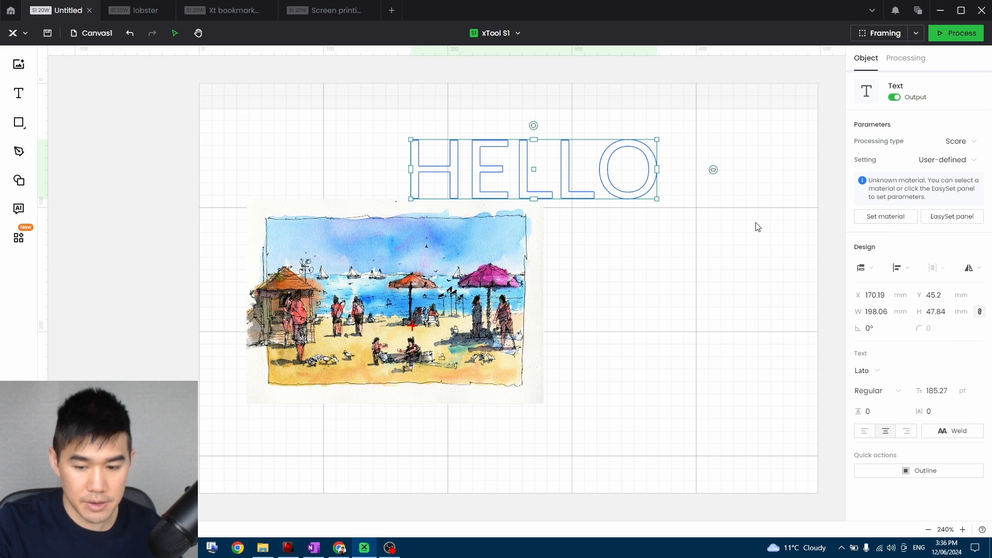
left_click(879, 378)
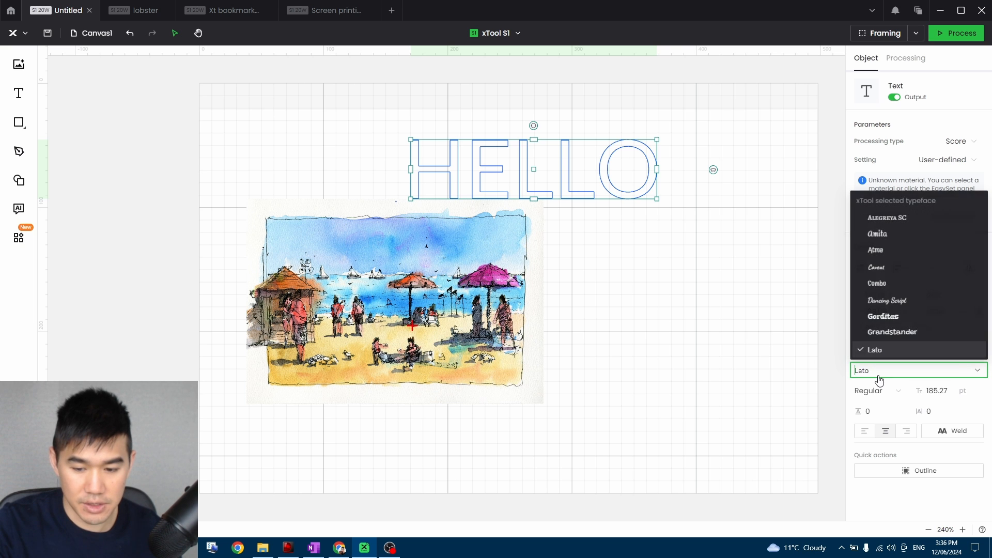
scroll(906, 297, "down", 3)
scroll(909, 299, "down", 15)
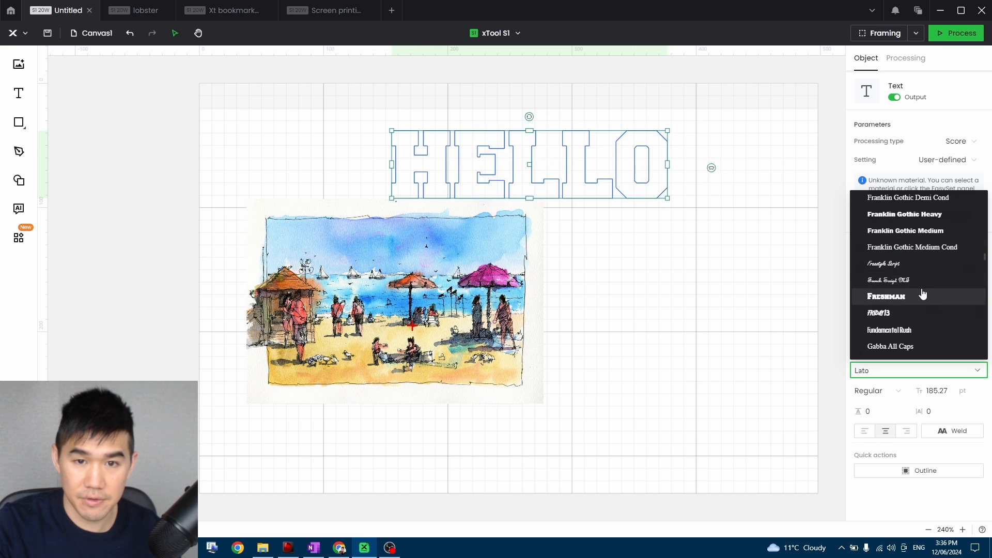
scroll(912, 268, "down", 10)
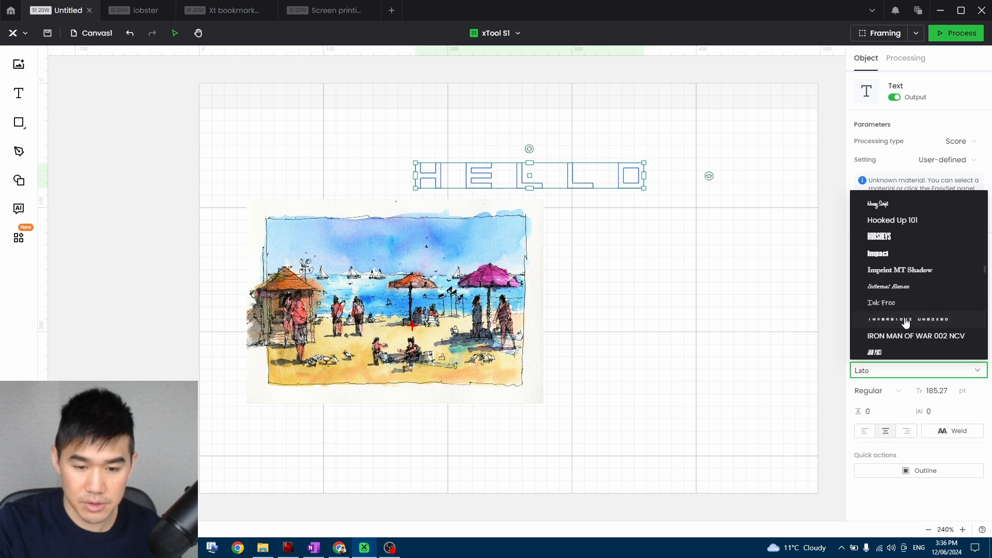
left_click(748, 277)
Set the HELLO text's processing type to Engrave.
left_click(545, 180)
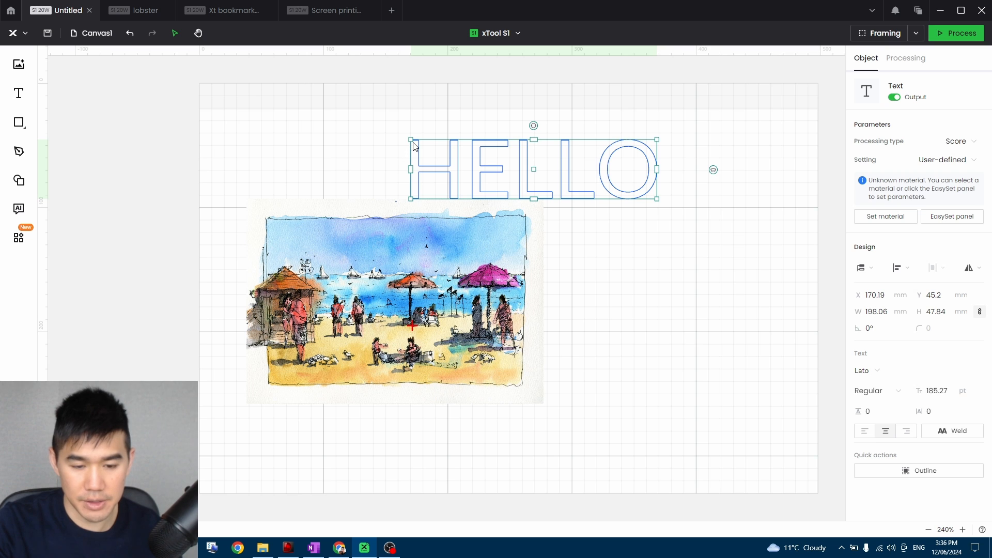
left_click(965, 141)
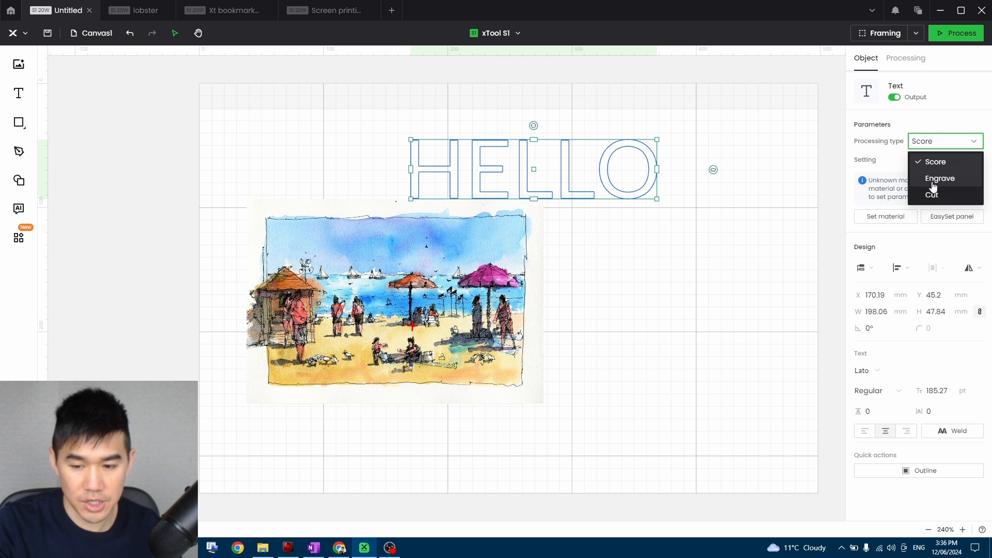
left_click(939, 179)
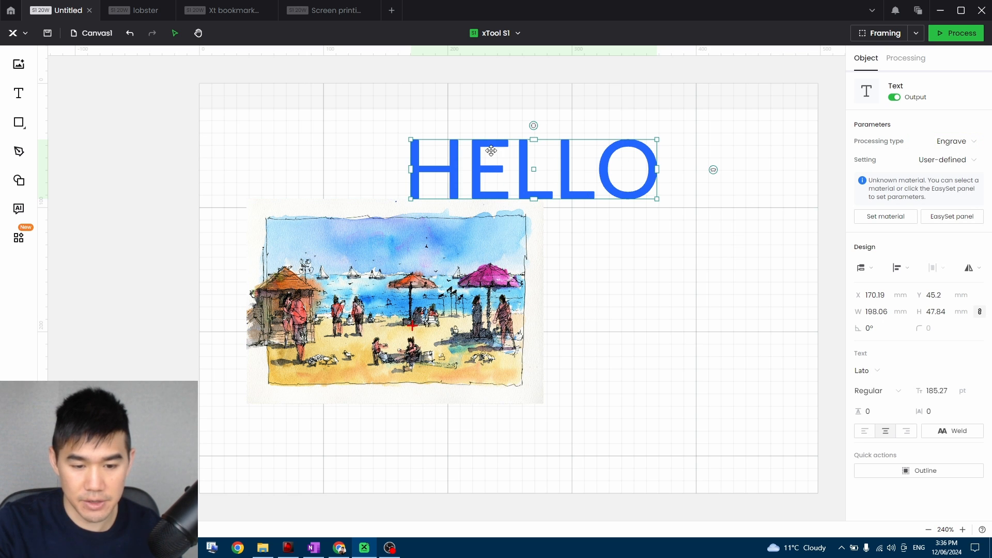
left_click(650, 223)
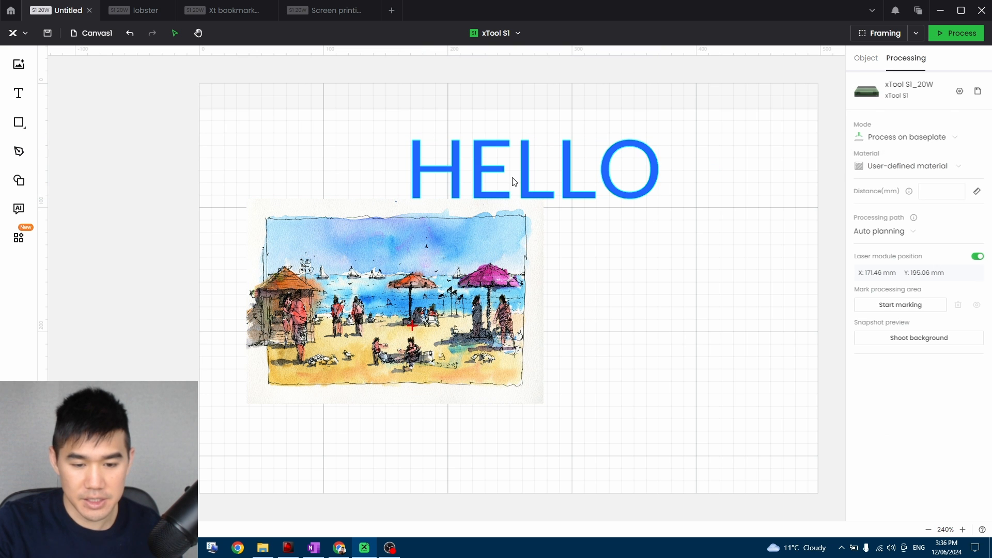
left_click(960, 167)
left_click(961, 141)
left_click(960, 140)
Set the HELLO text's processing type to Cut.
left_click(633, 171)
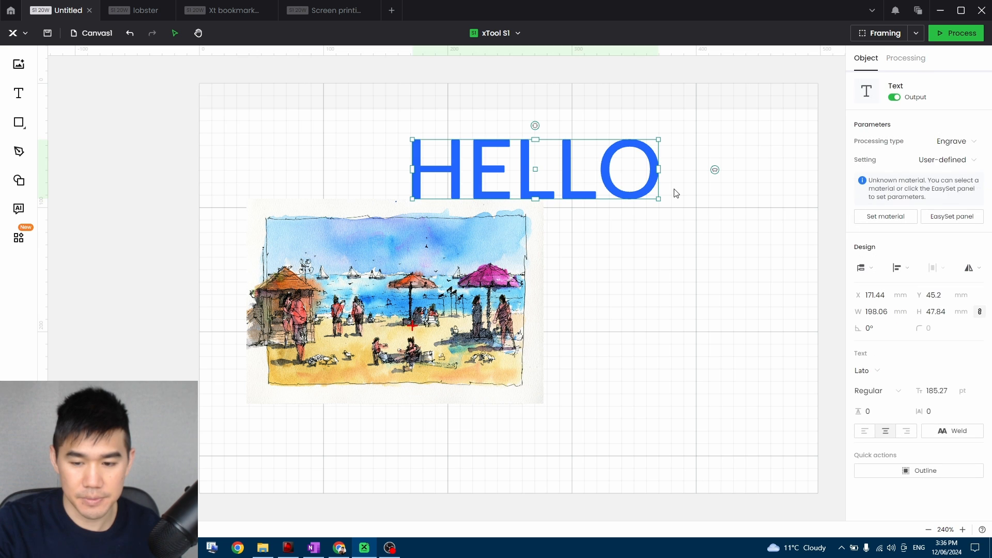
left_click(962, 151)
left_click(945, 195)
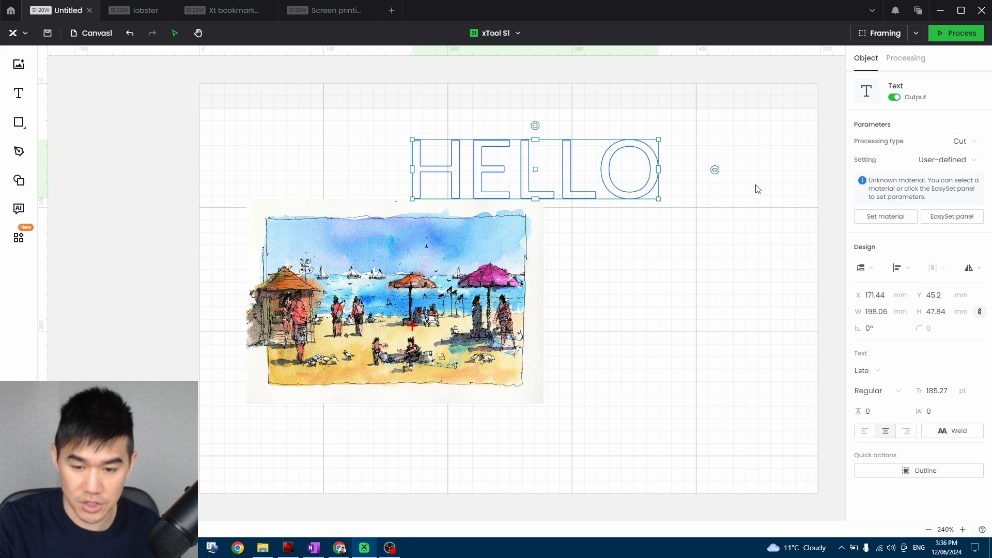
left_click(763, 185)
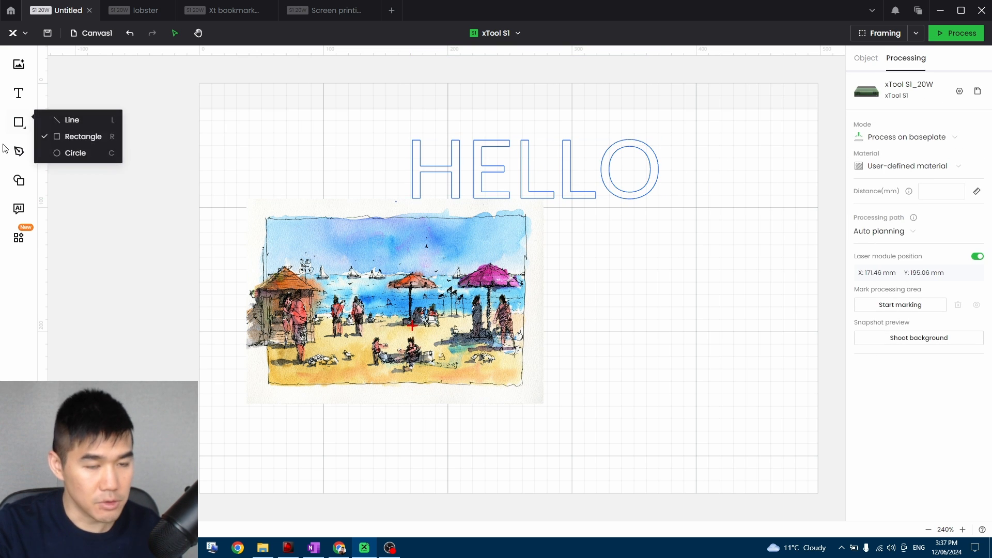
Draw several trial lines beside the HELLO text with the Line tool and delete them.
mouse_move(19, 133)
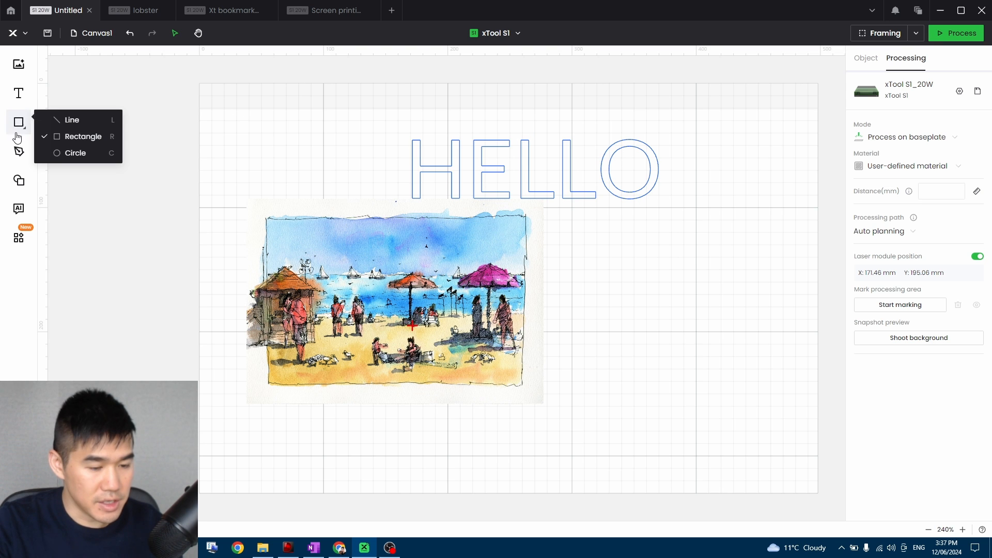
left_click(70, 120)
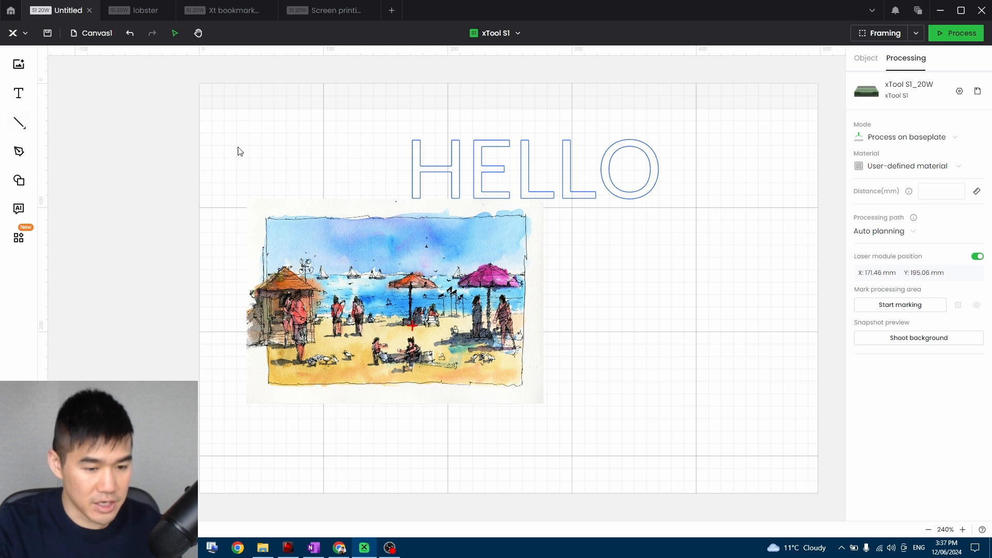
left_click(20, 123)
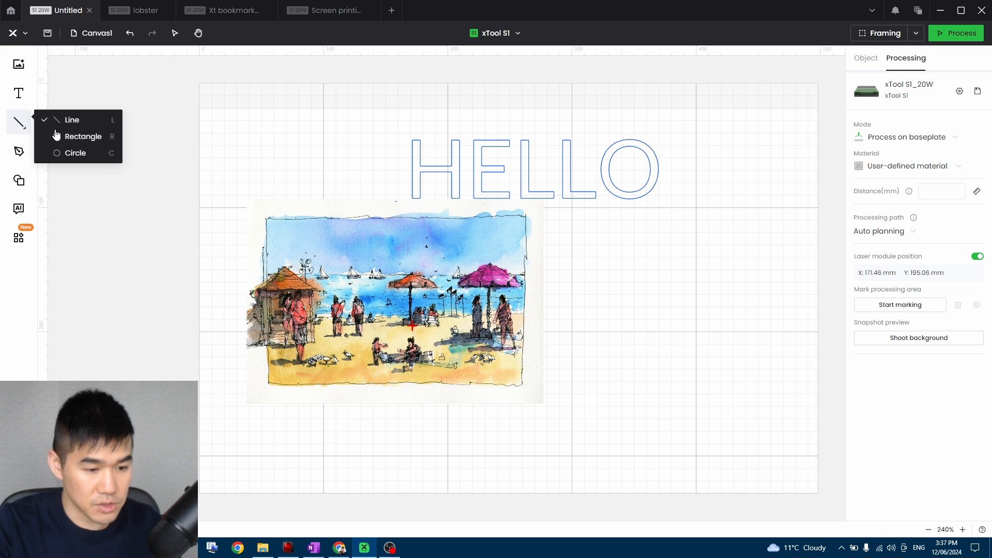
left_click(216, 147)
left_click_drag(230, 150, 337, 154)
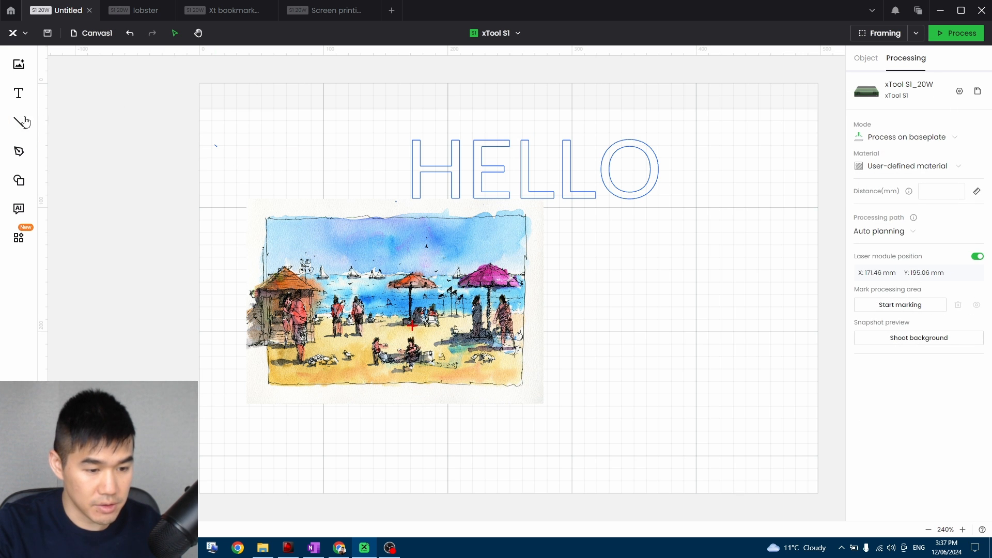
mouse_move(24, 121)
left_click(101, 124)
mouse_move(250, 149)
left_mouse_down()
mouse_move(369, 148)
mouse_move(301, 180)
left_mouse_up()
mouse_move(24, 126)
left_click(82, 128)
left_click_drag(222, 140, 289, 180)
left_click_drag(320, 133, 286, 172)
left_click_drag(194, 114, 328, 172)
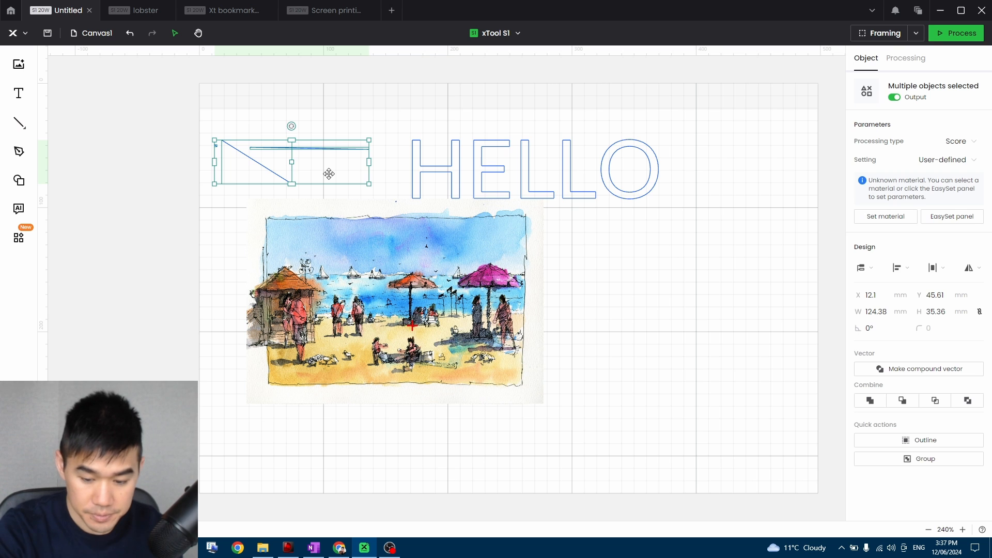
key("Delete")
Draw a rectangle about 208 × 136 mm over the painting's inked border and position it at about X 53 mm, Y 108 mm.
mouse_move(27, 133)
left_click(70, 137)
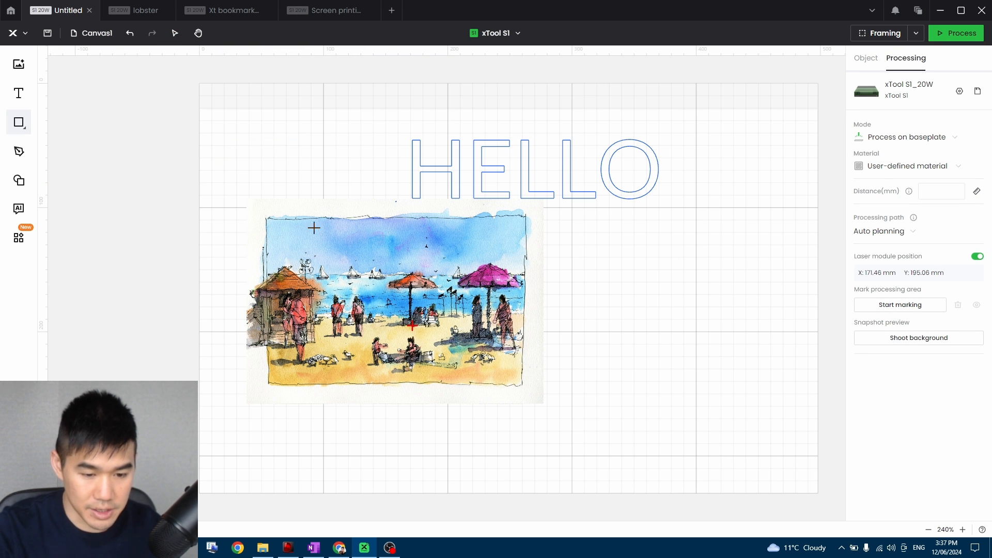
mouse_move(263, 224)
left_mouse_down()
mouse_move(422, 361)
mouse_move(526, 386)
left_mouse_up()
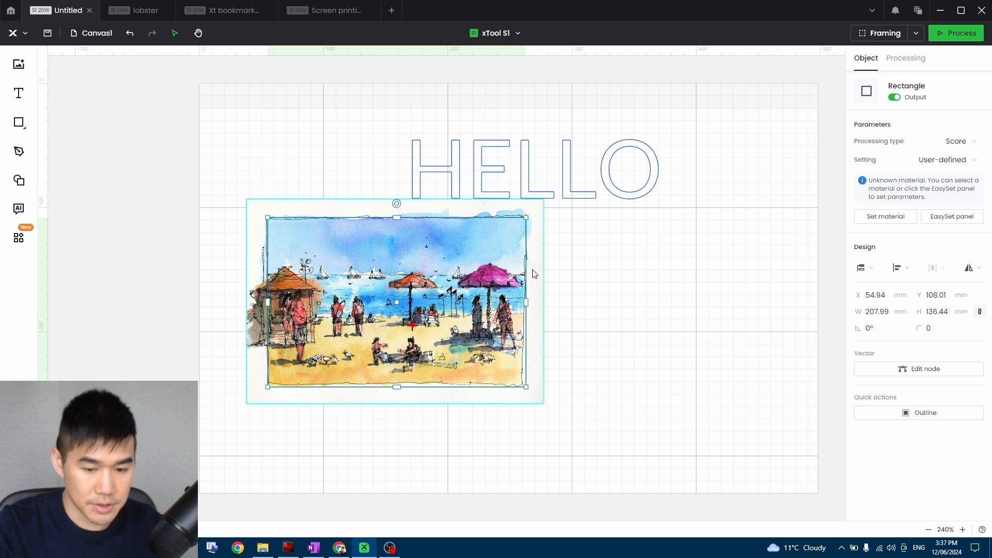
left_click_drag(525, 249, 524, 249)
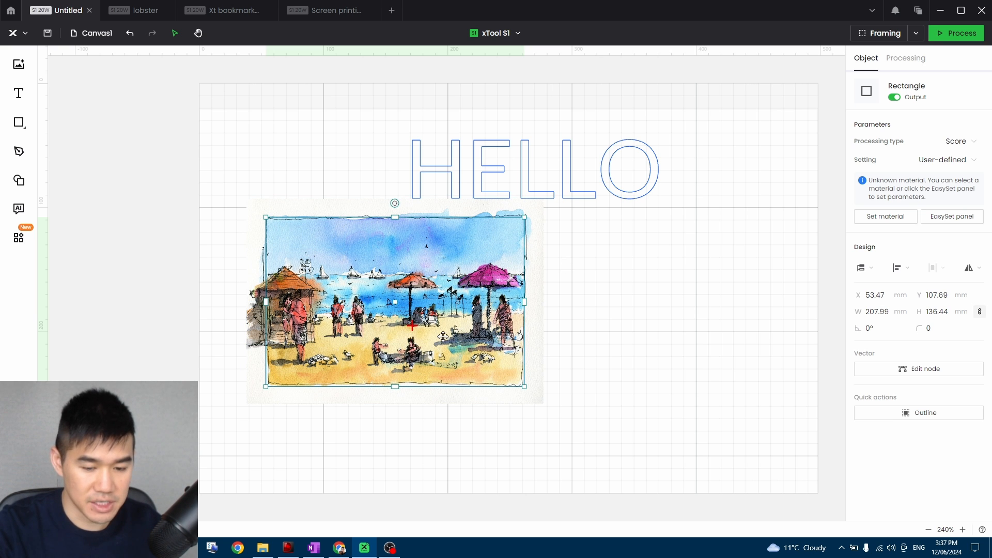
Draw a closed four-point diamond with the Pen tool over the circle beside the HELLO text.
left_click(19, 152)
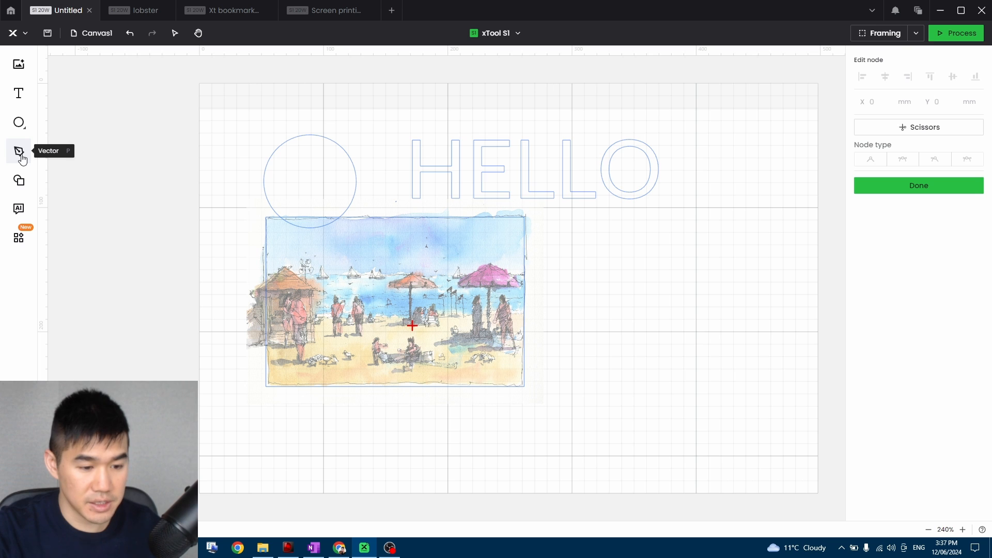
left_click(310, 135)
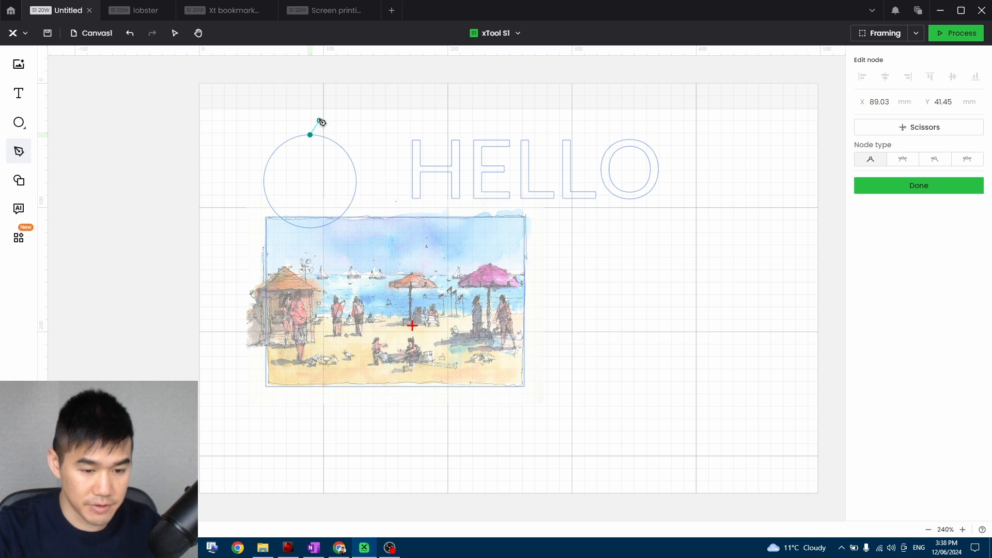
left_click(365, 182)
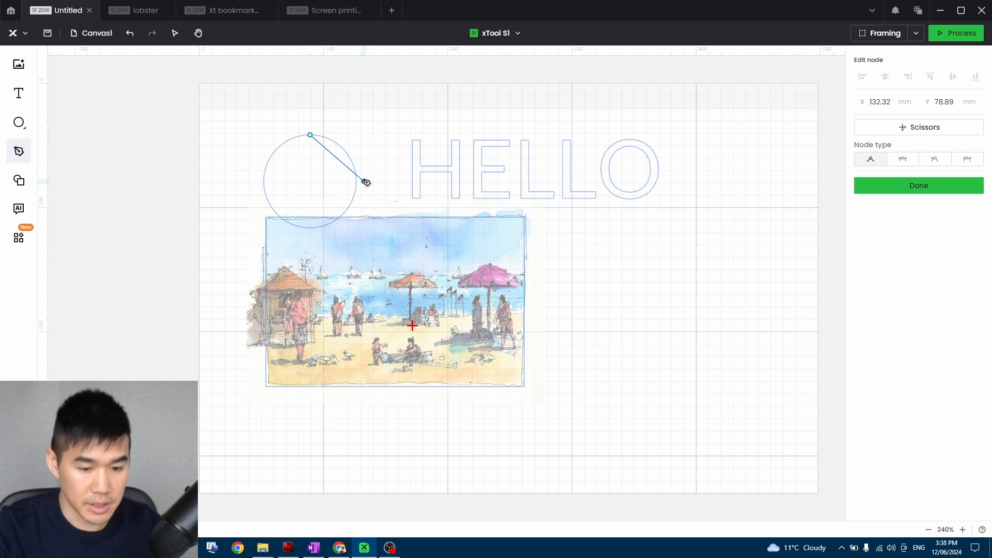
left_click(310, 227)
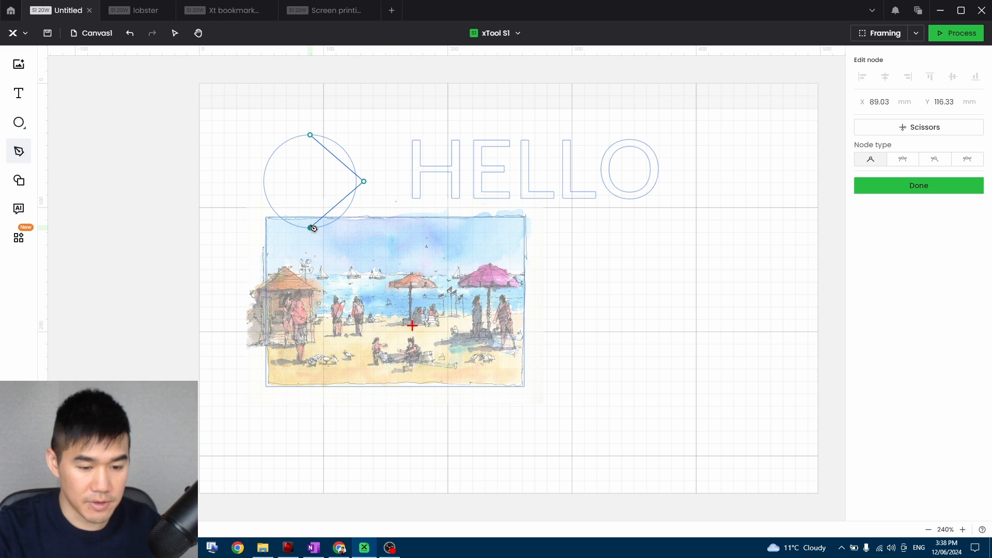
left_click(264, 178)
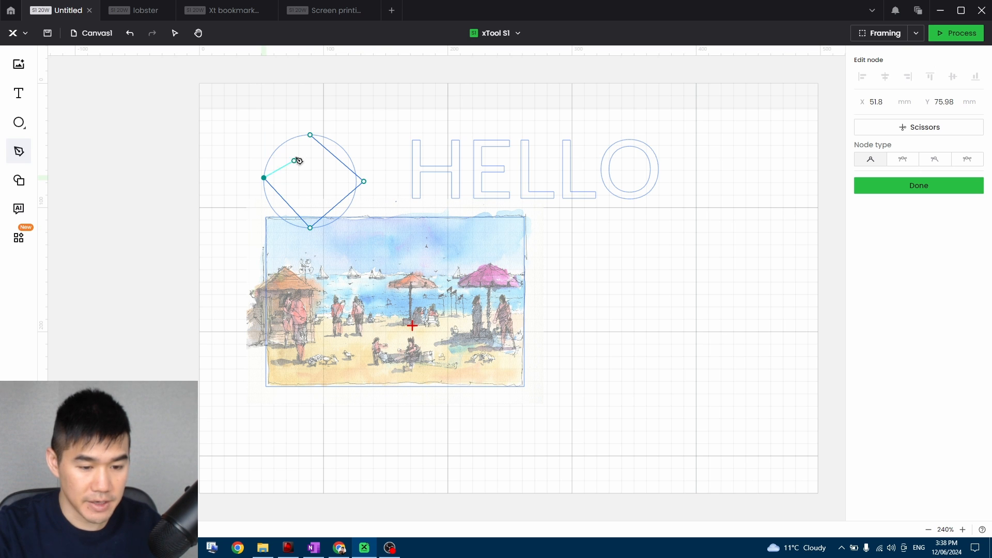
left_click(310, 136)
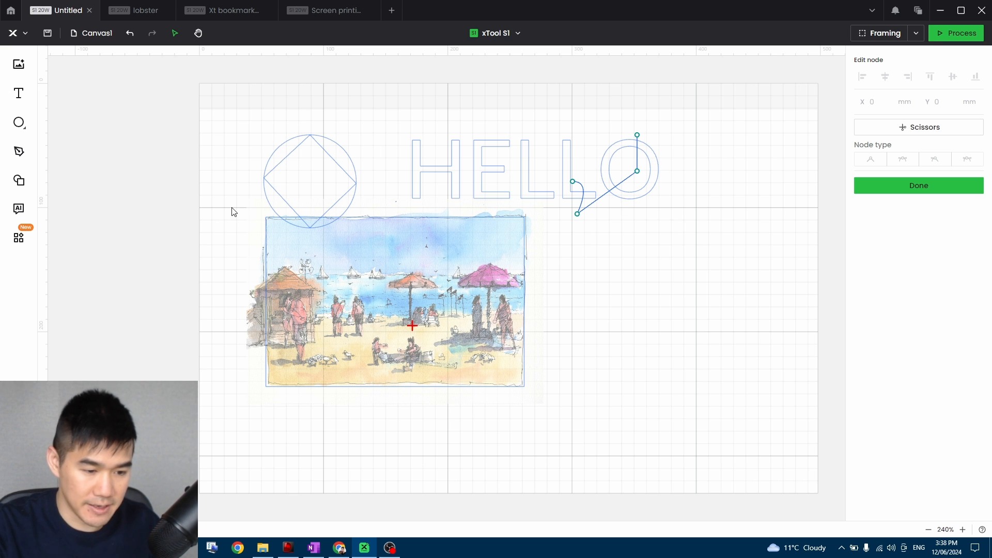
Insert a basic triangle and a star, placing them at about X 308, Y 131 mm and X 355, Y 124 mm.
left_click(19, 180)
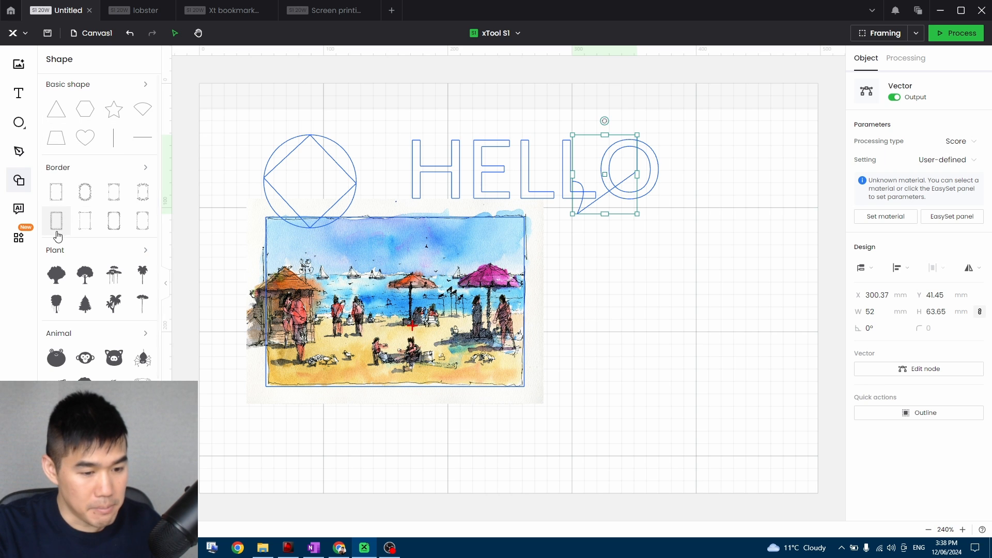
left_click(57, 109)
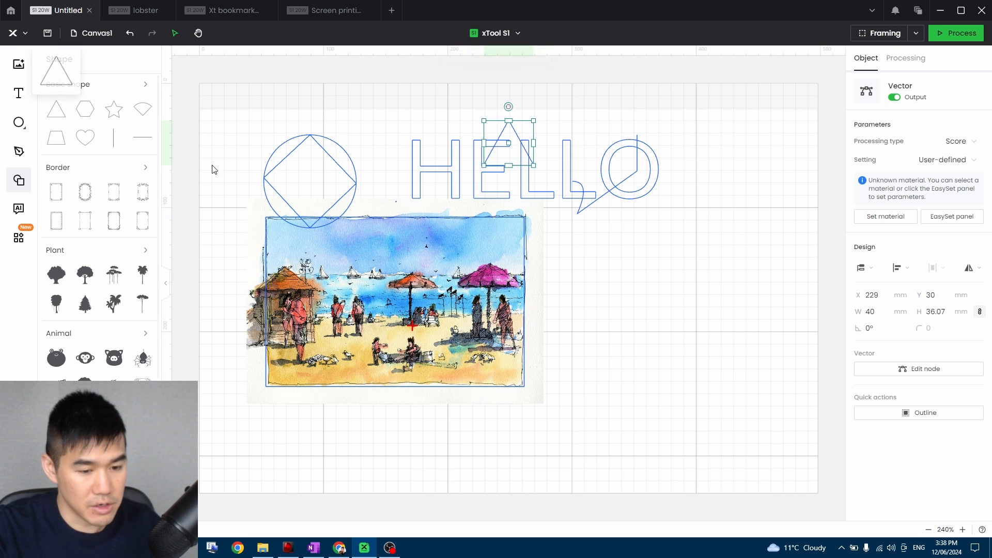
left_click_drag(503, 140, 601, 265)
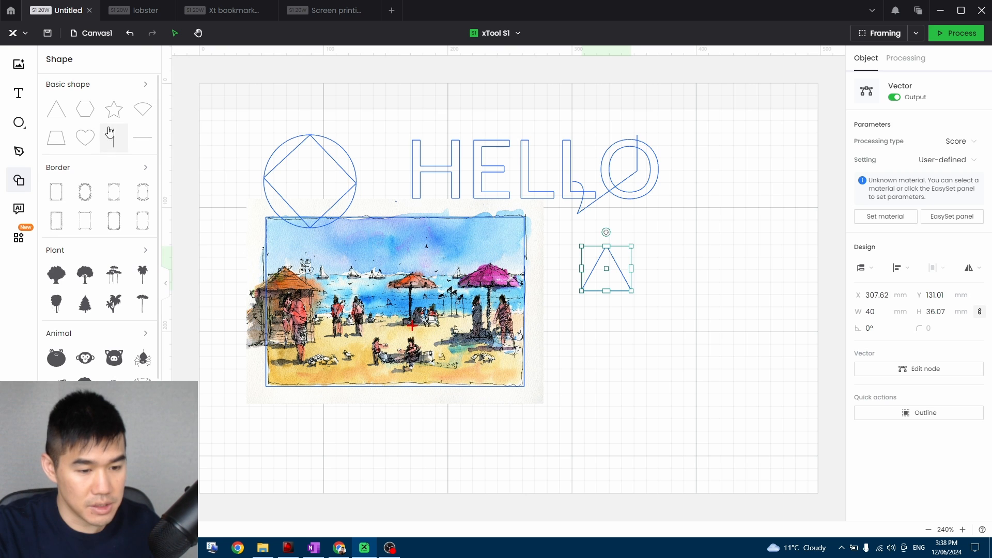
left_click(114, 109)
left_click_drag(520, 151, 676, 267)
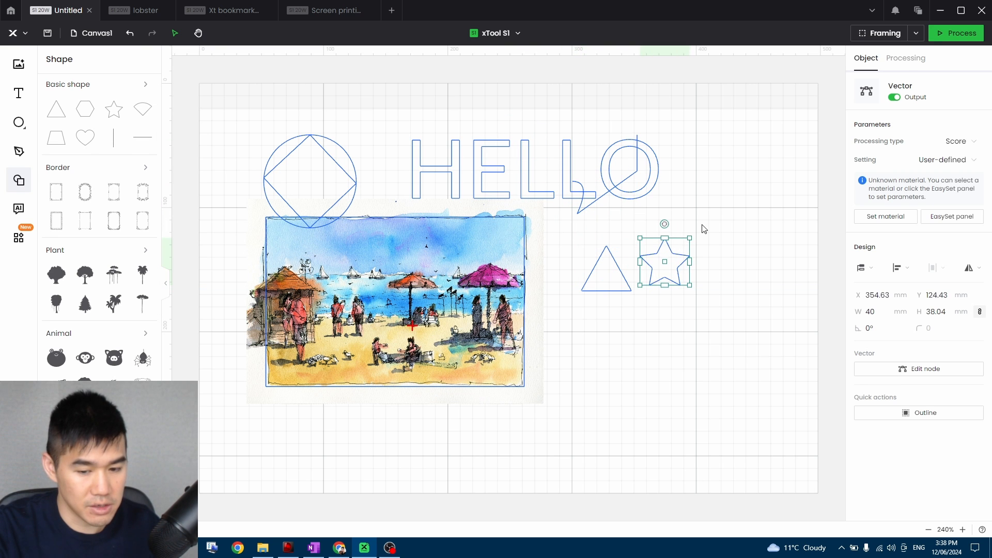
Set the star's processing type to Engrave and review its other processing type options.
left_click(974, 152)
left_click(938, 178)
left_click(842, 204)
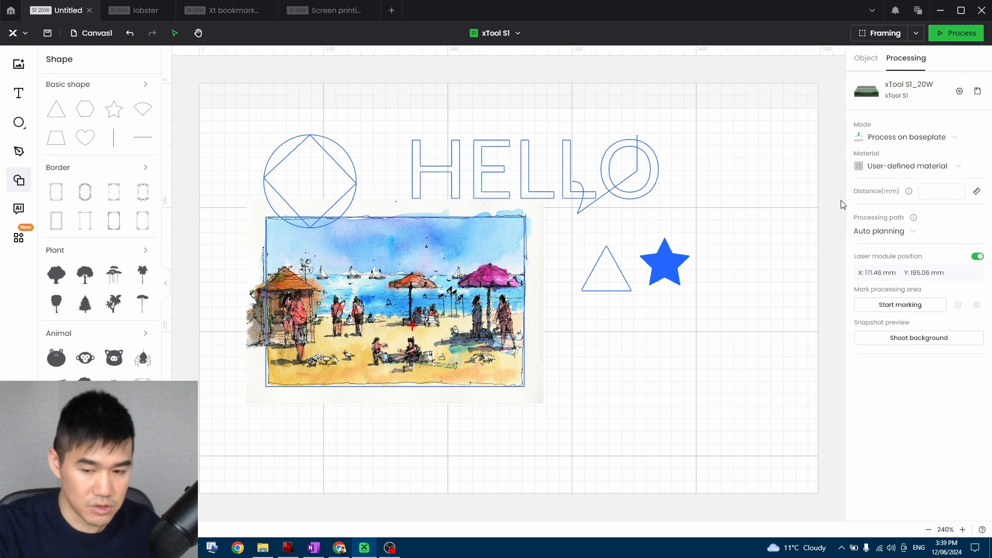
left_click(664, 261)
left_click(971, 141)
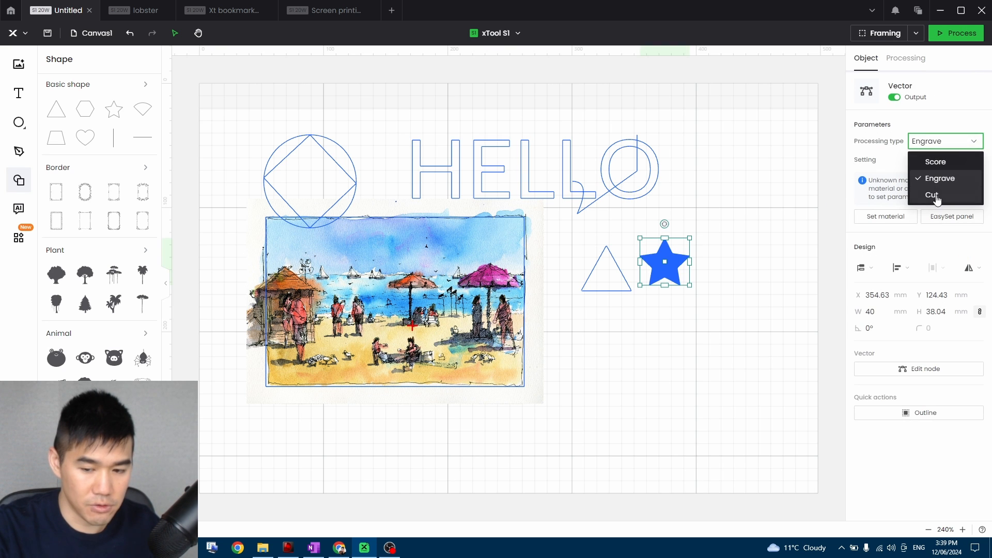
left_click(725, 230)
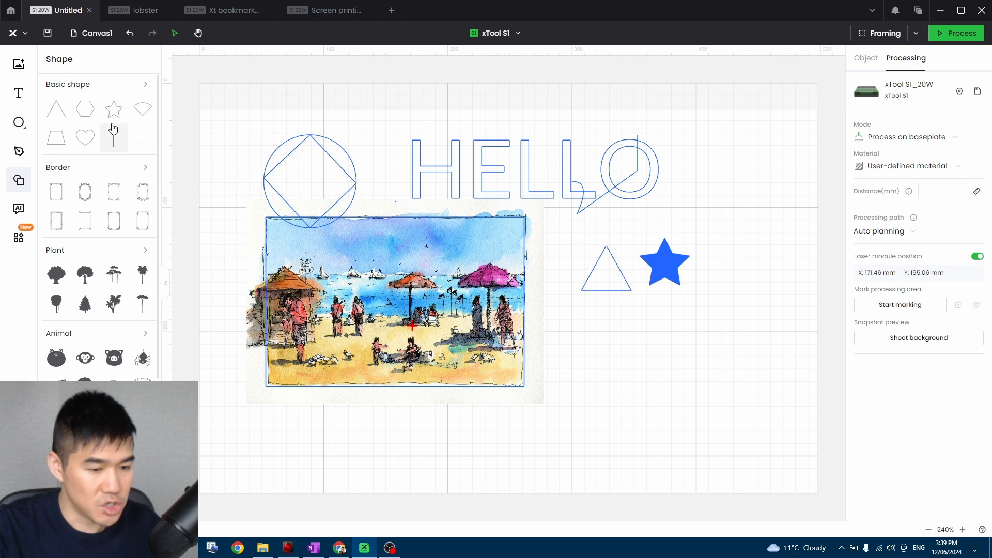
Add the dog and the spotted cow from the Animal shapes to the canvas area around the triangle.
scroll(80, 266, "down", 3)
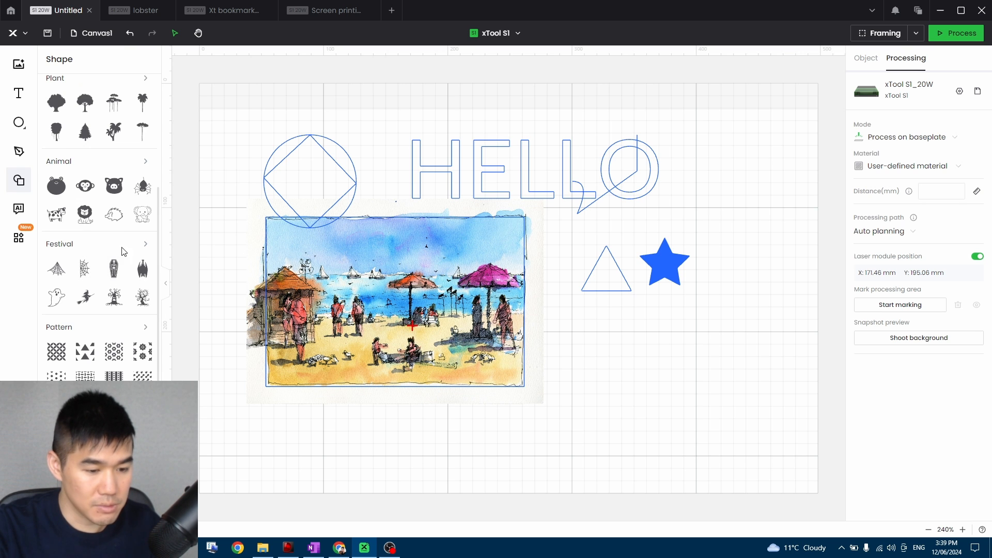
left_click(145, 161)
left_click_drag(85, 229, 599, 317)
left_click_drag(56, 113, 578, 247)
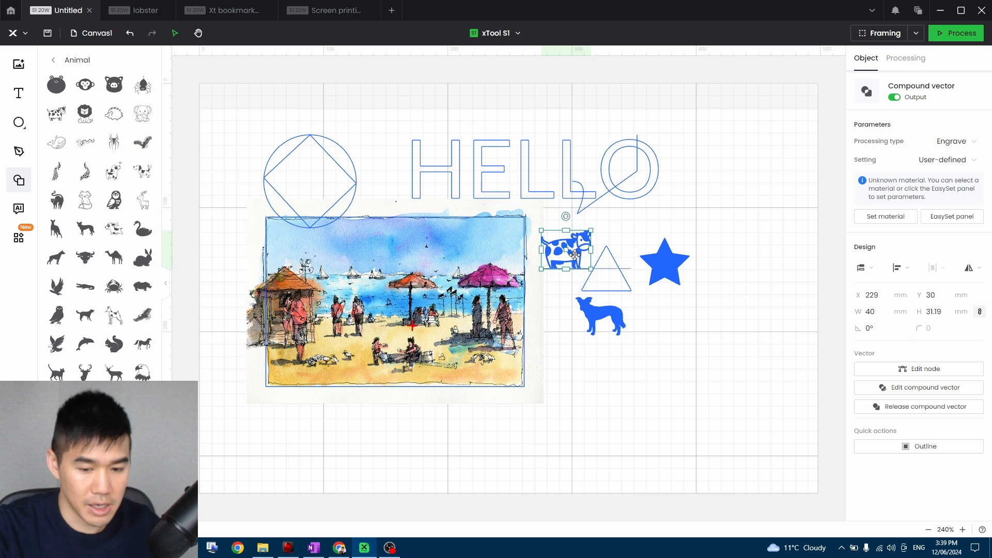
left_click(561, 287)
scroll(83, 212, "down", 5)
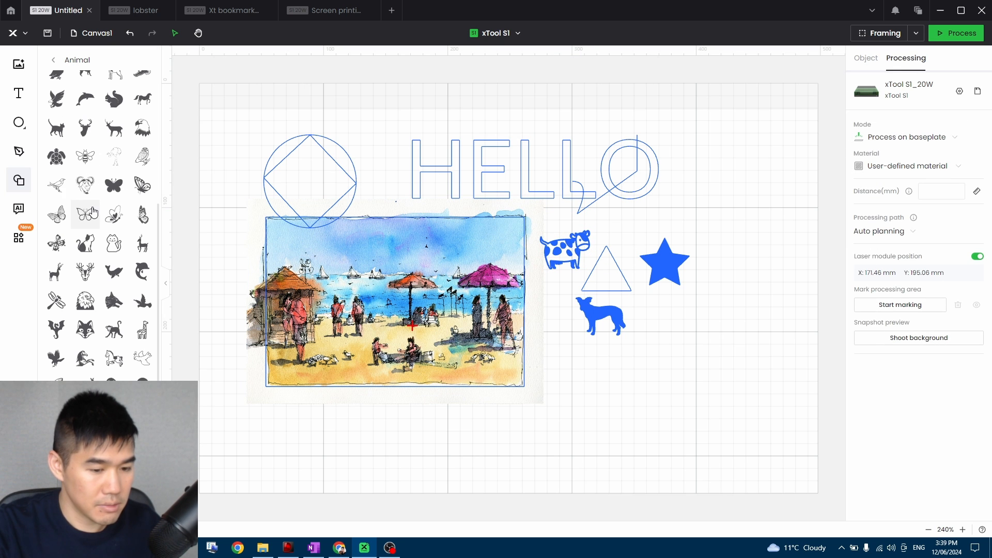
left_click(23, 179)
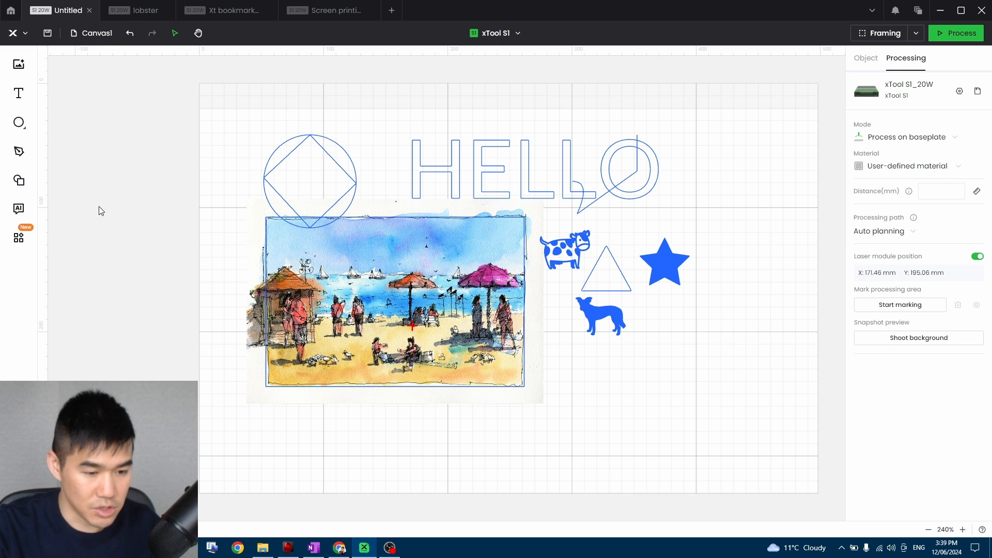
Insert the woven dash pattern from the Pattern shapes and place it at about X 9 mm, Y 25 mm.
left_click(28, 192)
scroll(111, 222, "down", 5)
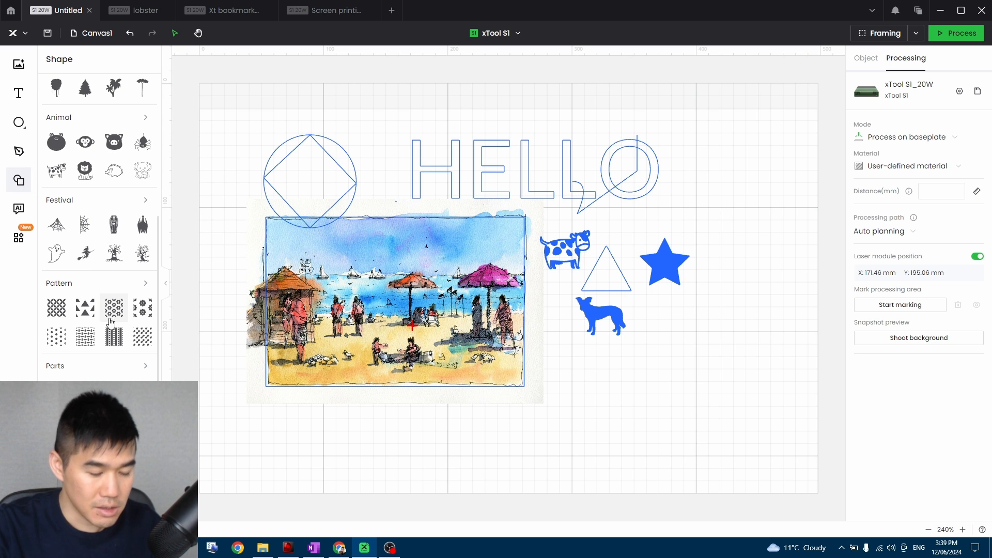
mouse_move(61, 312)
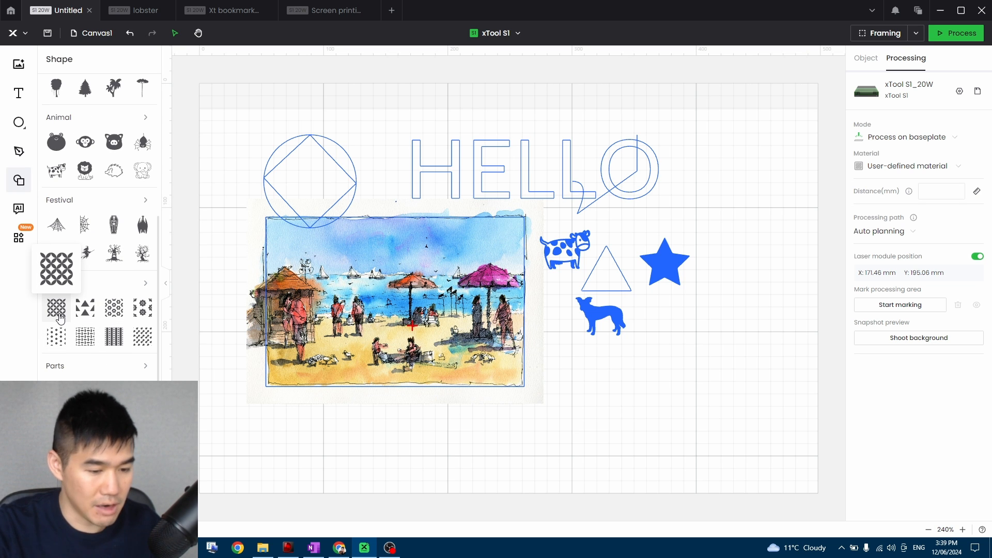
left_click(85, 336)
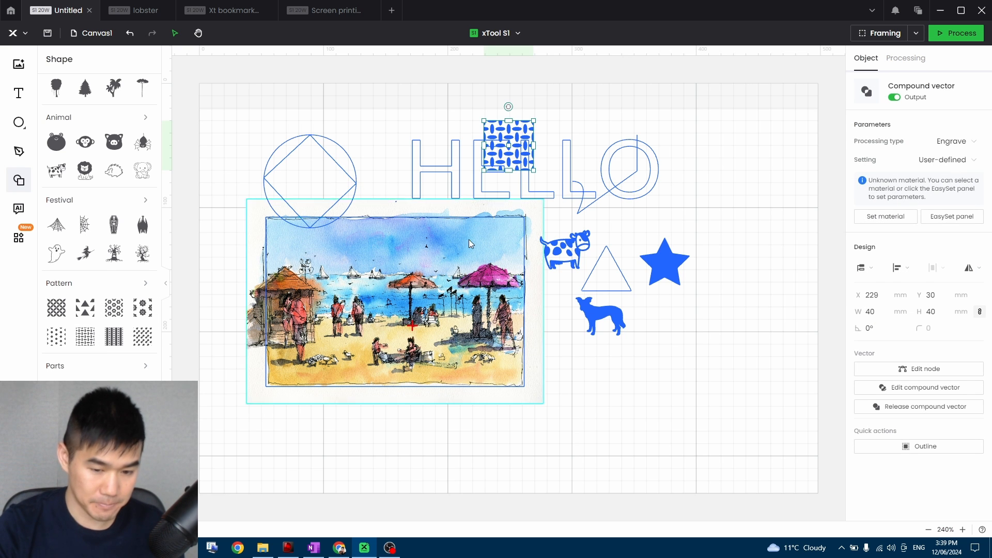
left_click_drag(525, 151, 251, 145)
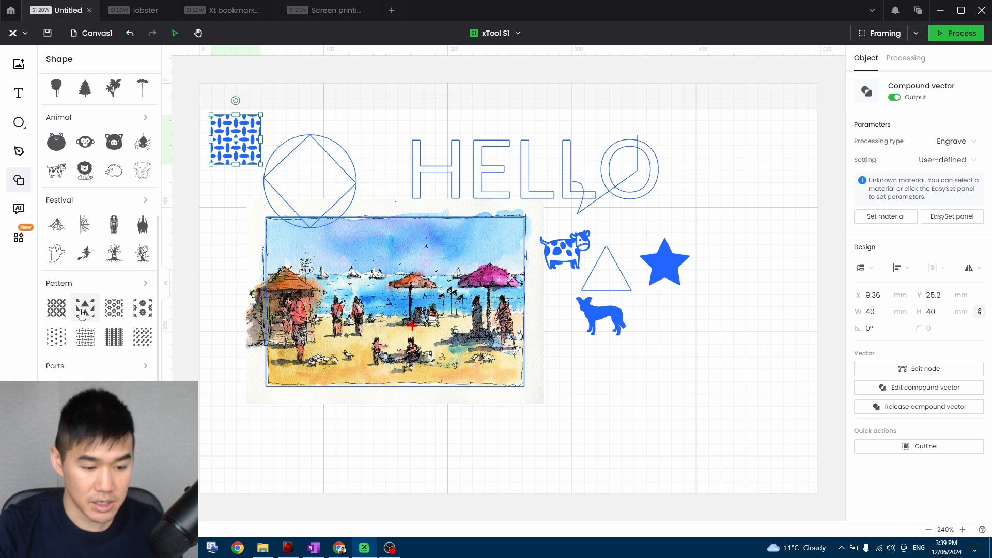
Insert the diagonal lattice pattern beside the woven dash pattern and delete it.
left_click(59, 310)
left_click_drag(495, 144, 274, 139)
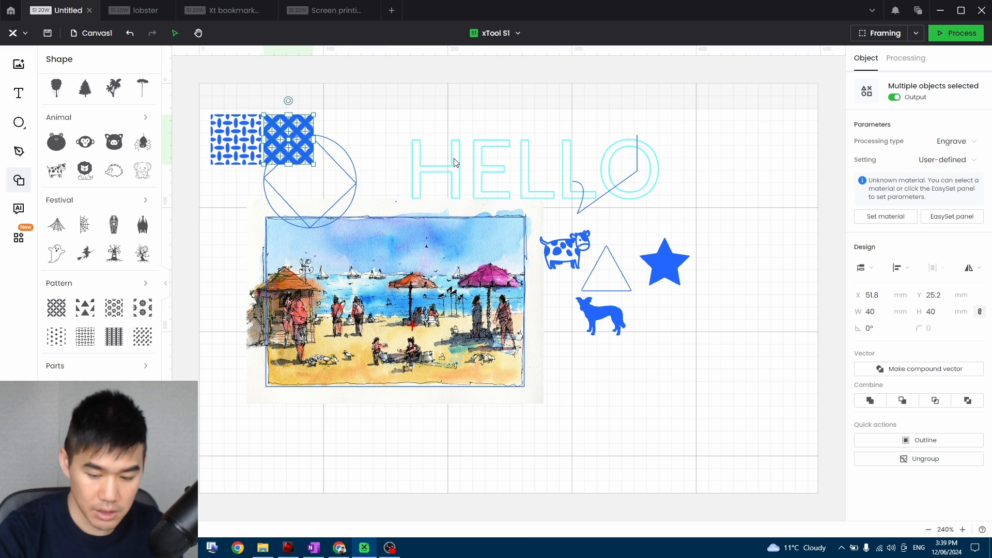
key("Delete")
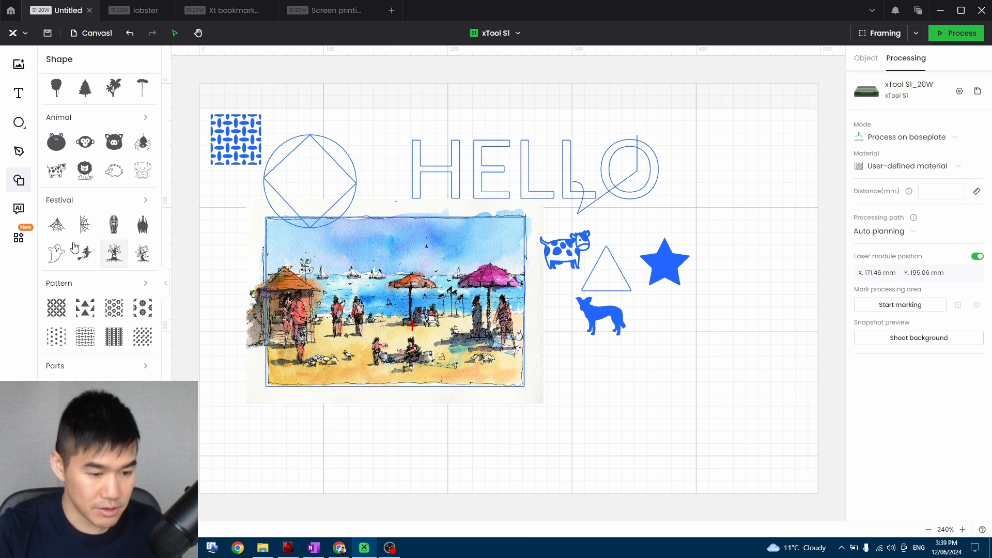
Open the Artimind AI image generator and browse its gallery of sample artworks.
left_click(20, 223)
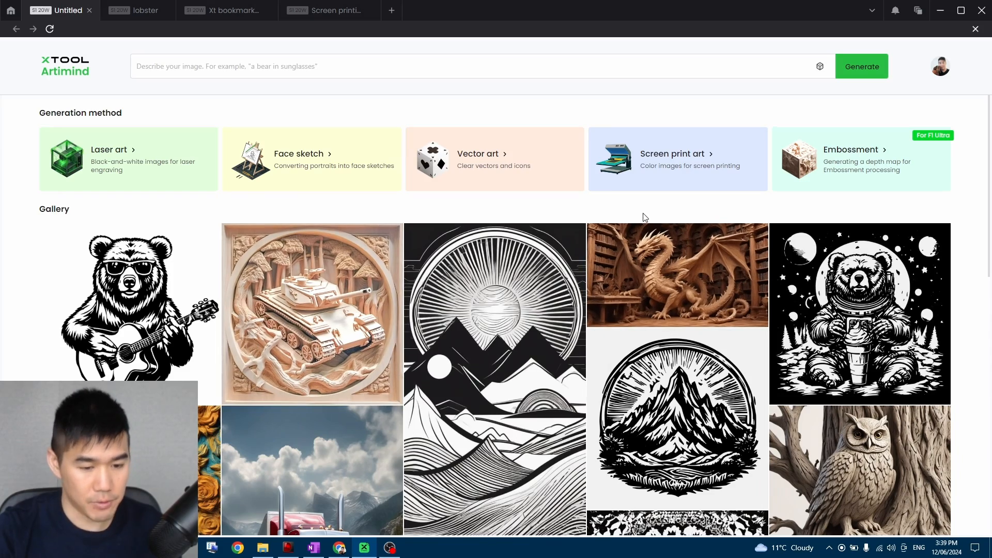
scroll(592, 322, "down", 10)
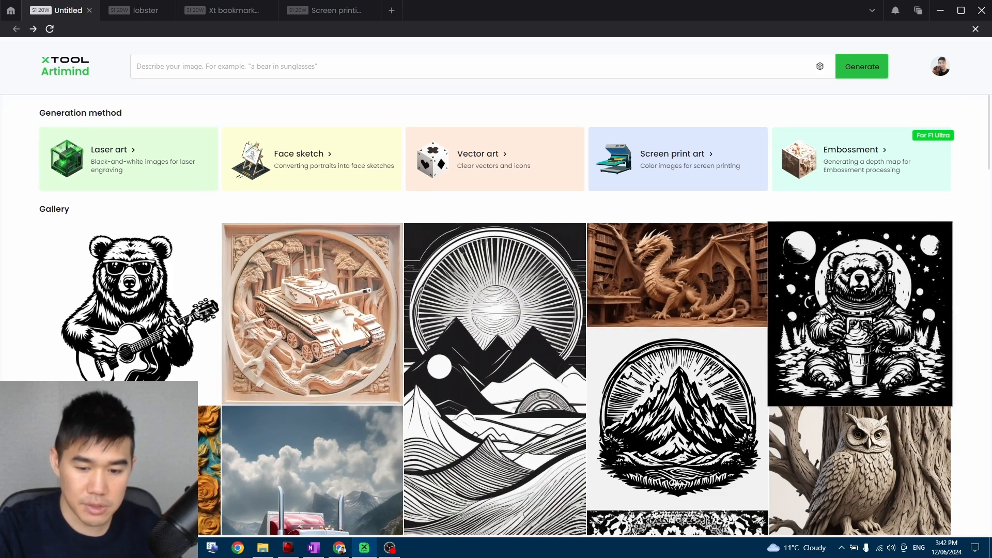
scroll(445, 275, "down", 5)
scroll(446, 275, "up", 5)
scroll(446, 275, "down", 5)
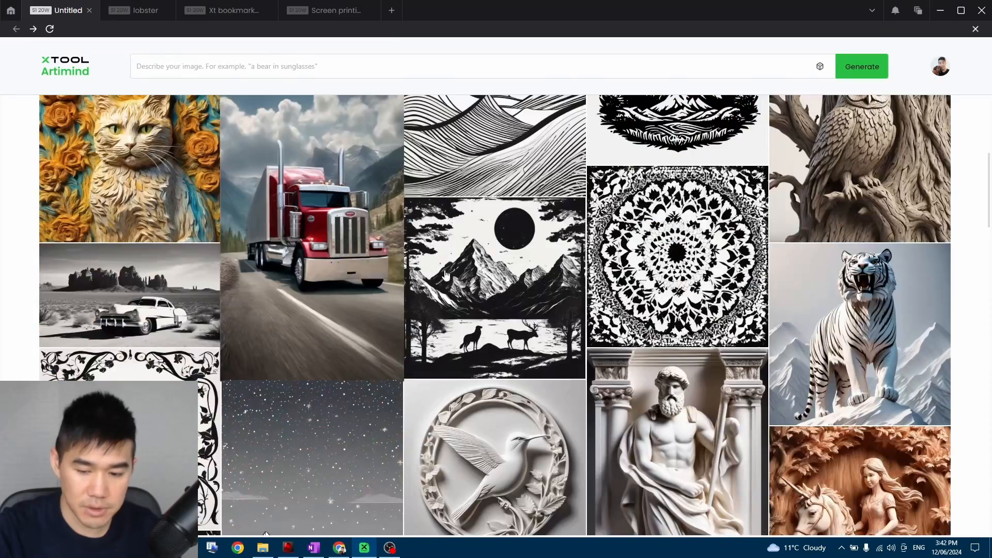
scroll(702, 272, "down", 5)
scroll(678, 298, "down", 5)
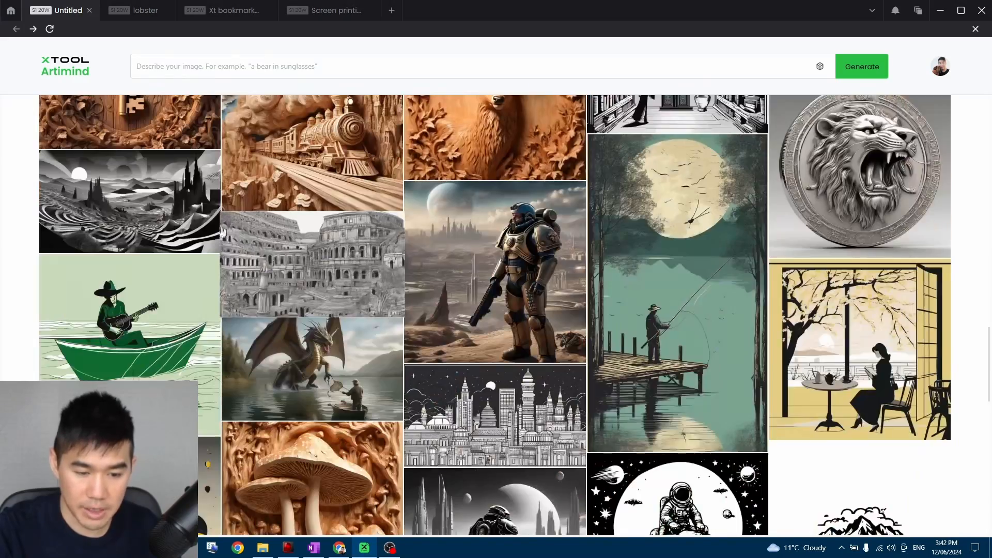
scroll(713, 336, "up", 7)
scroll(735, 364, "down", 5)
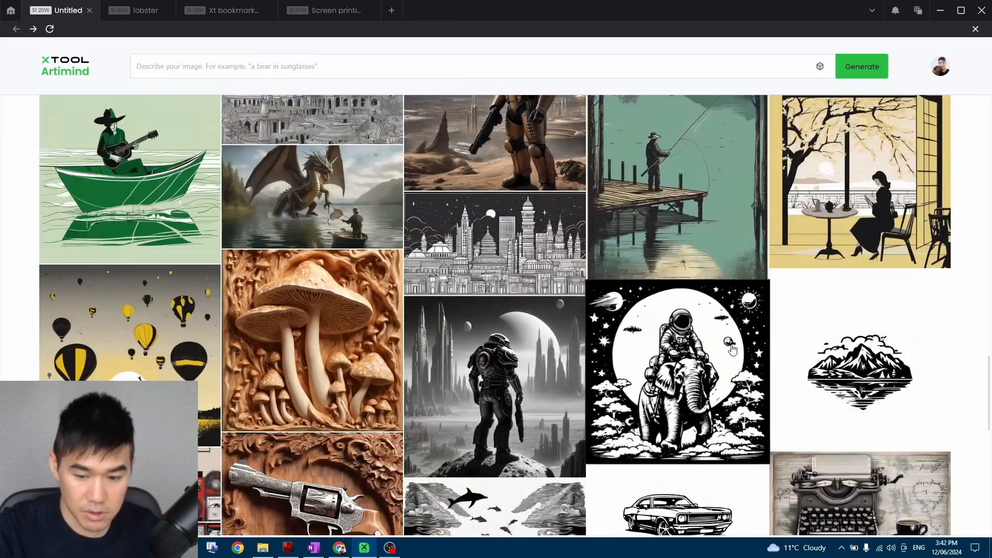
scroll(775, 352, "up", 1)
scroll(895, 325, "up", 5)
scroll(895, 325, "down", 5)
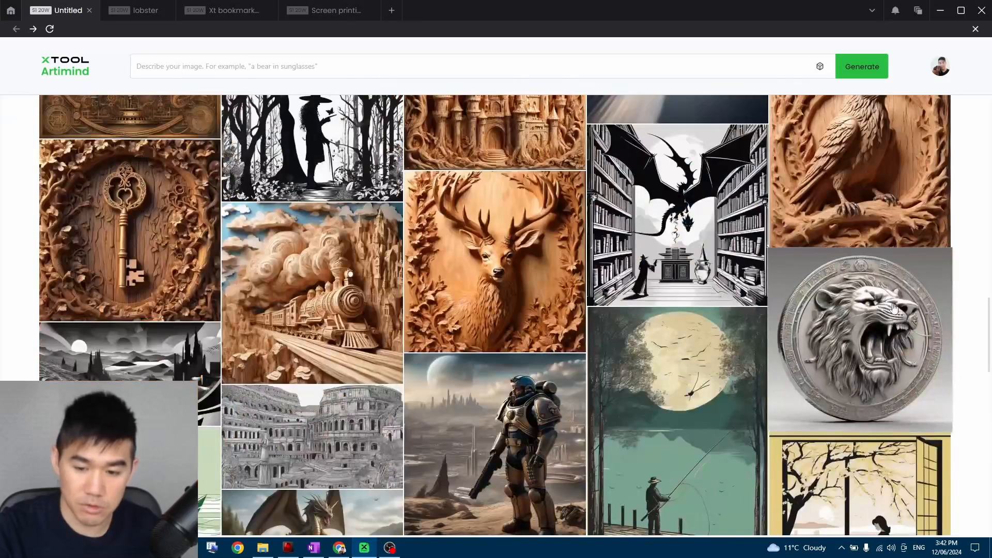
scroll(883, 328, "up", 3)
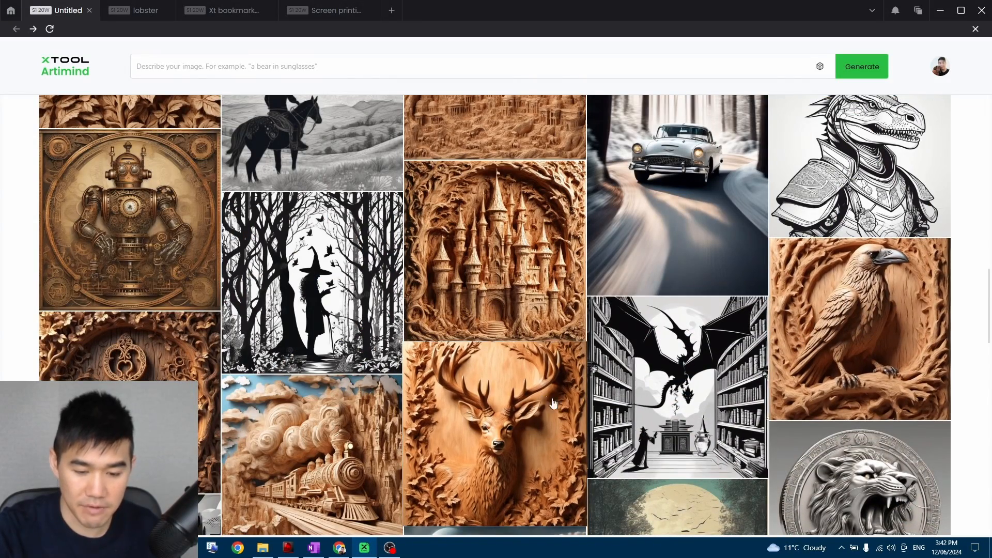
scroll(864, 348, "up", 5)
scroll(864, 347, "down", 10)
scroll(878, 331, "up", 3)
Open the details of the carved raven artwork and examine its prompt, method and style.
left_click(880, 329)
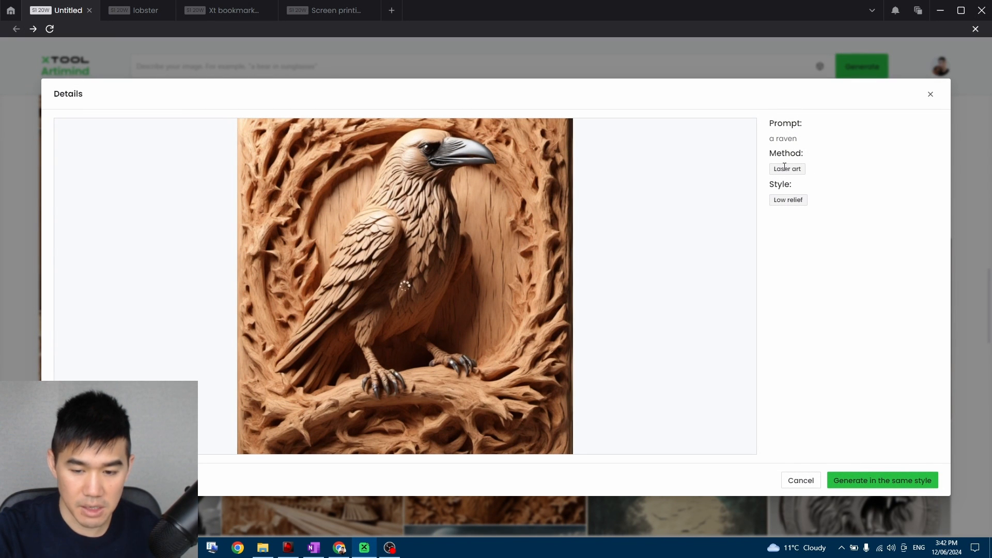
triple_click(789, 120)
triple_click(780, 139)
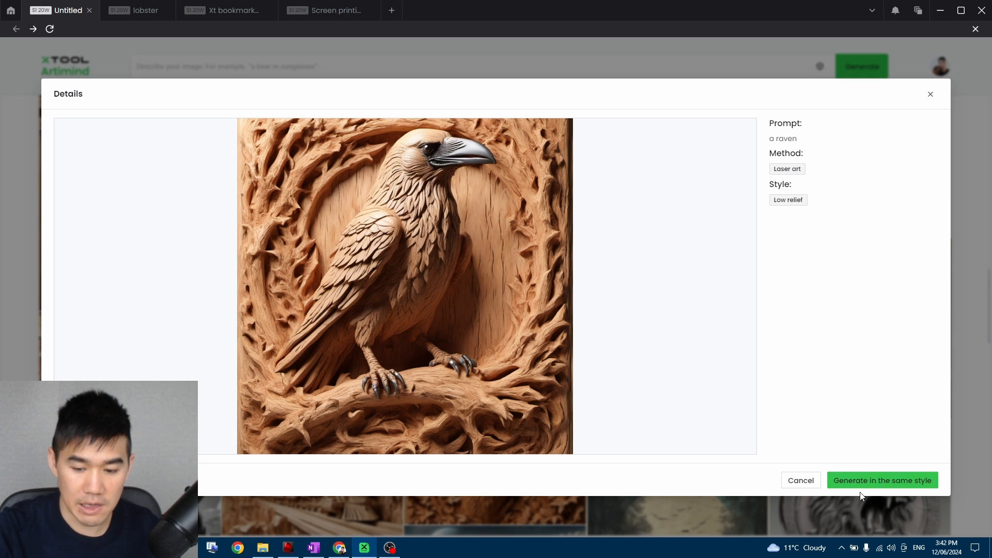
Open the same-style generation page for the raven artwork, check its prompt, and return to the gallery.
left_click(873, 486)
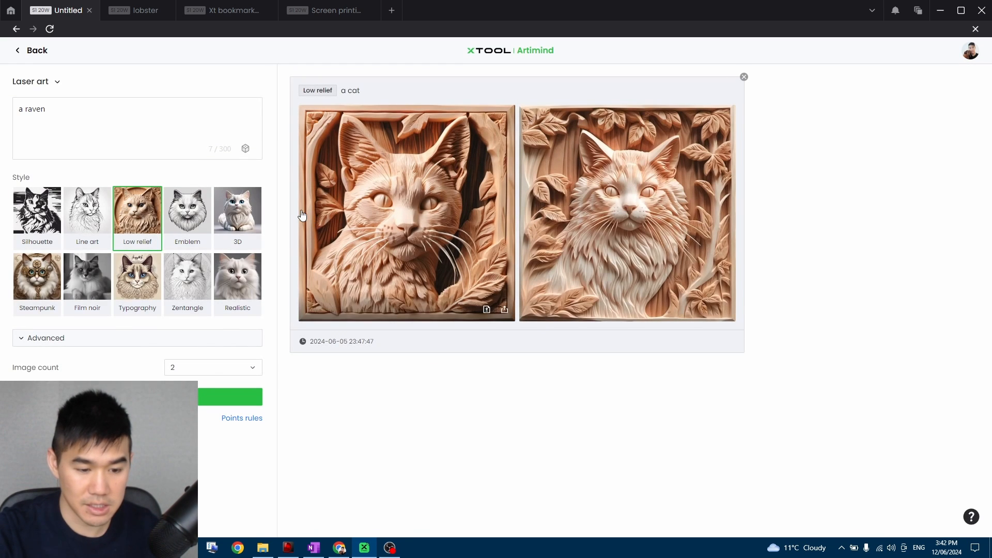
left_click(60, 110)
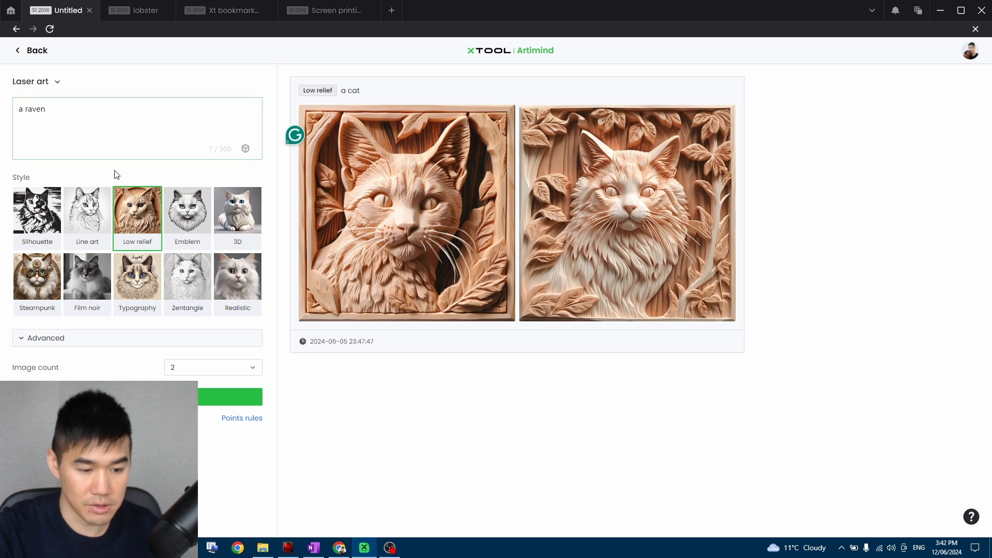
left_click(15, 55)
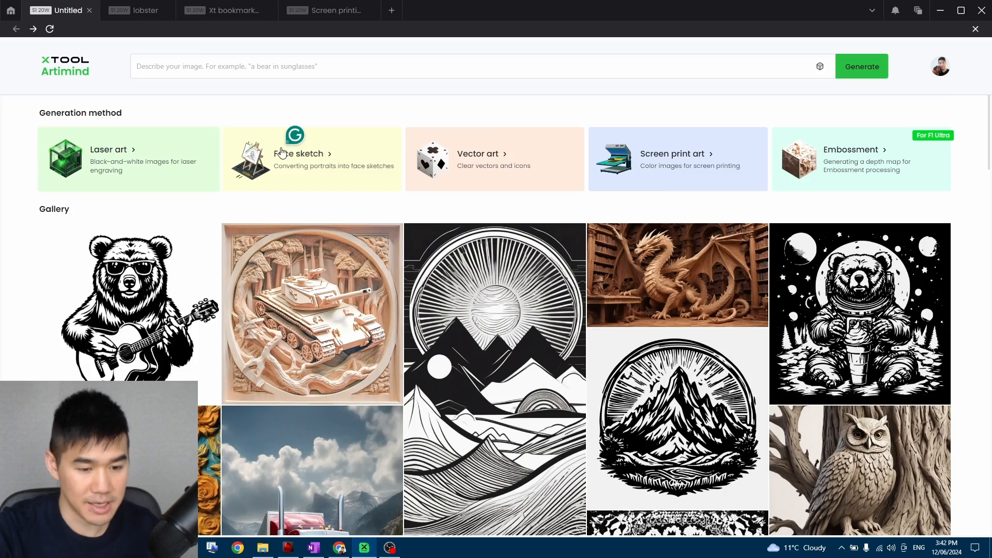
Generate two Low relief images of "a raven" in the style of the gallery's carved raven and place the first on the canvas.
scroll(281, 153, "down", 10)
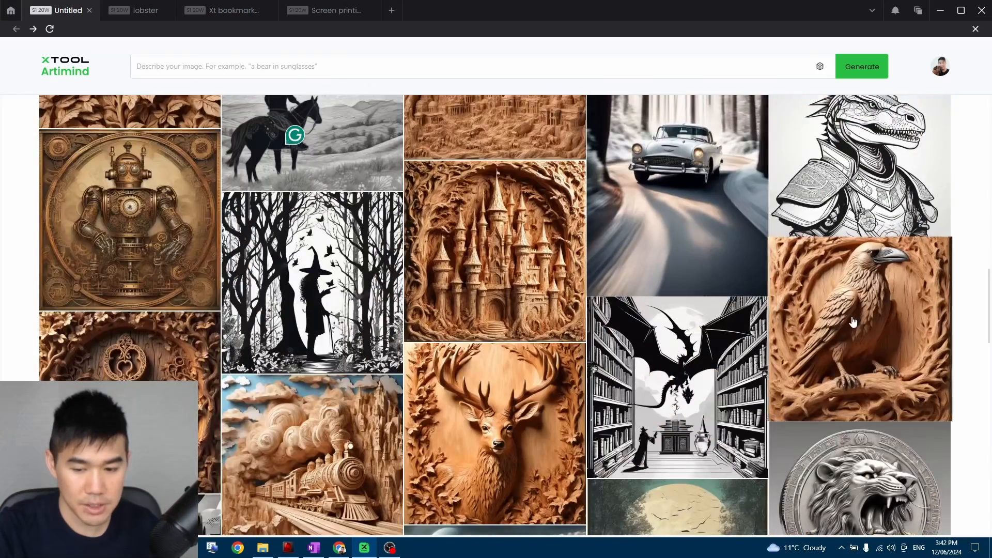
left_click(853, 322)
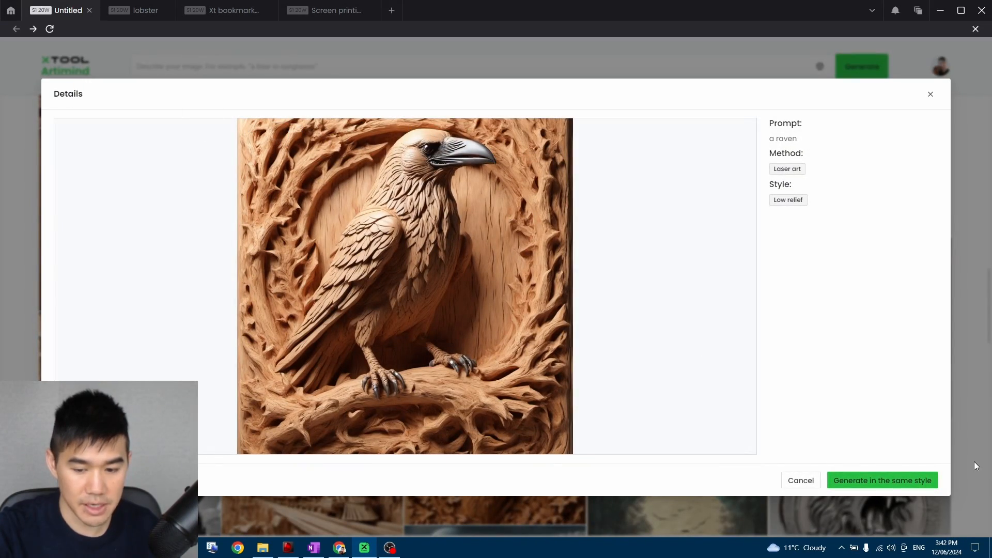
left_click(902, 475)
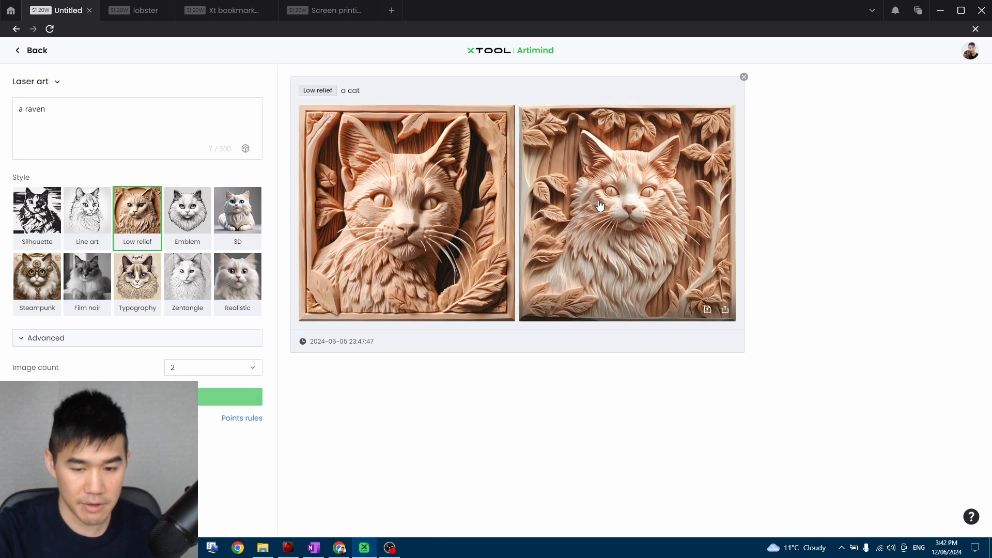
scroll(492, 308, "down", 3)
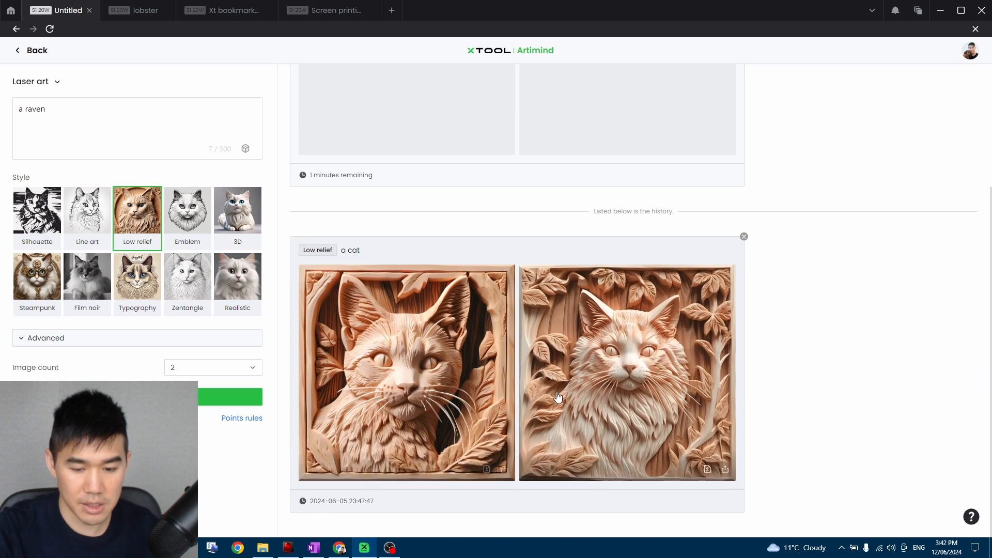
scroll(594, 369, "up", 3)
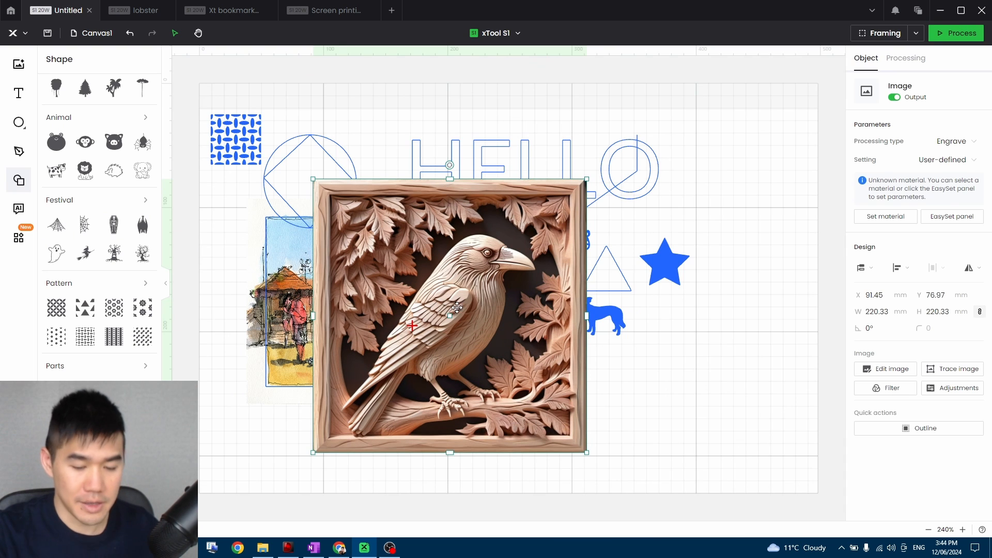
left_click_drag(453, 315, 495, 285)
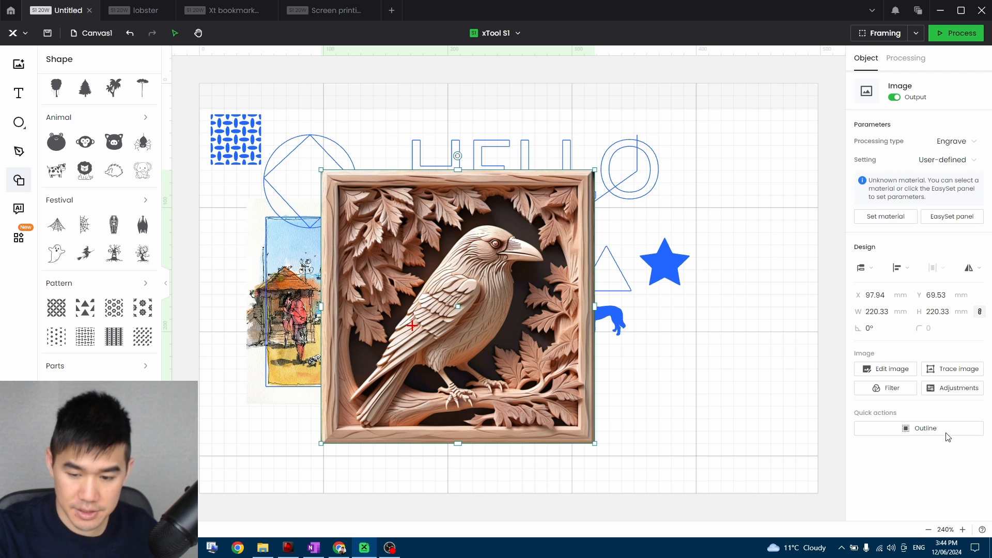
Lower the upper grayscale limit of the raven image slightly below 255 in its adjustments.
left_click(952, 388)
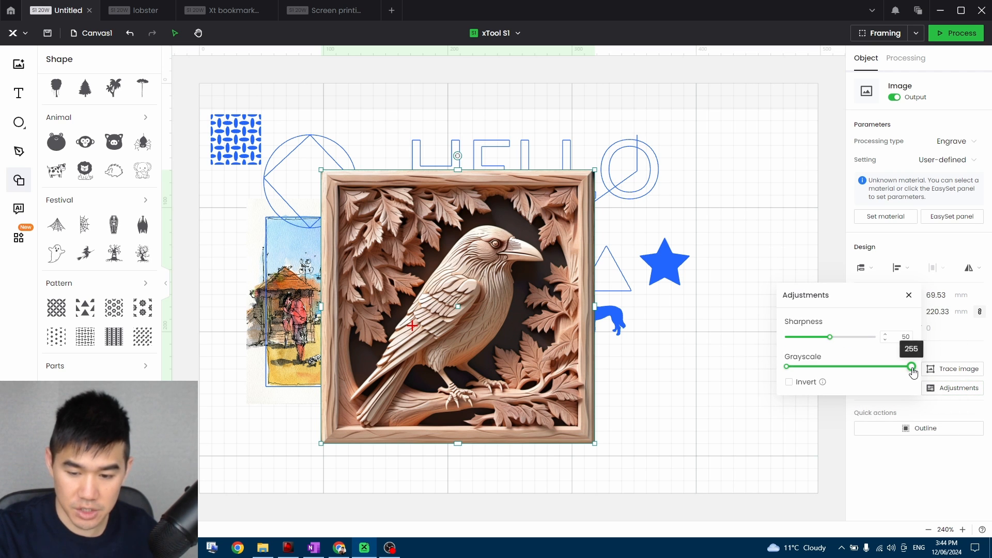
left_click_drag(912, 368, 908, 366)
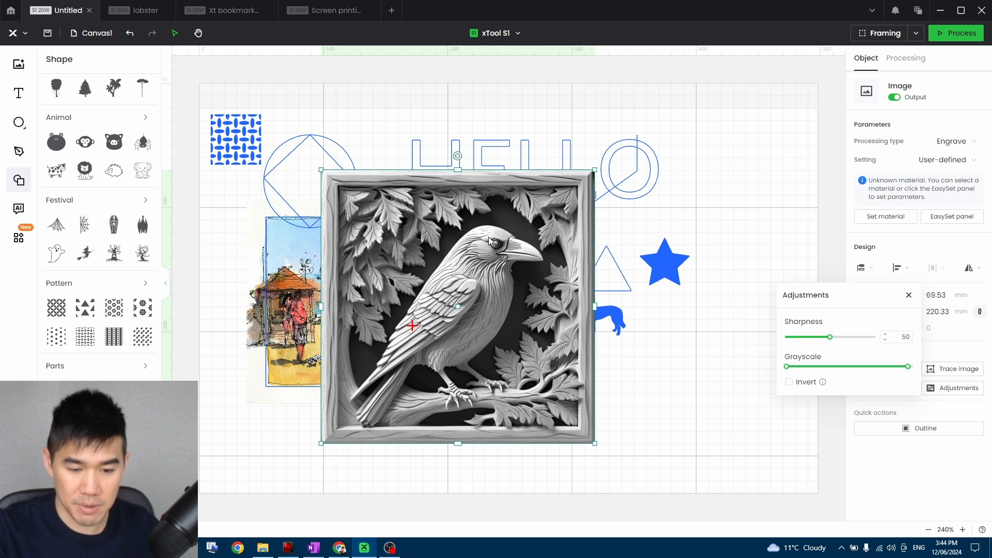
left_click(549, 240)
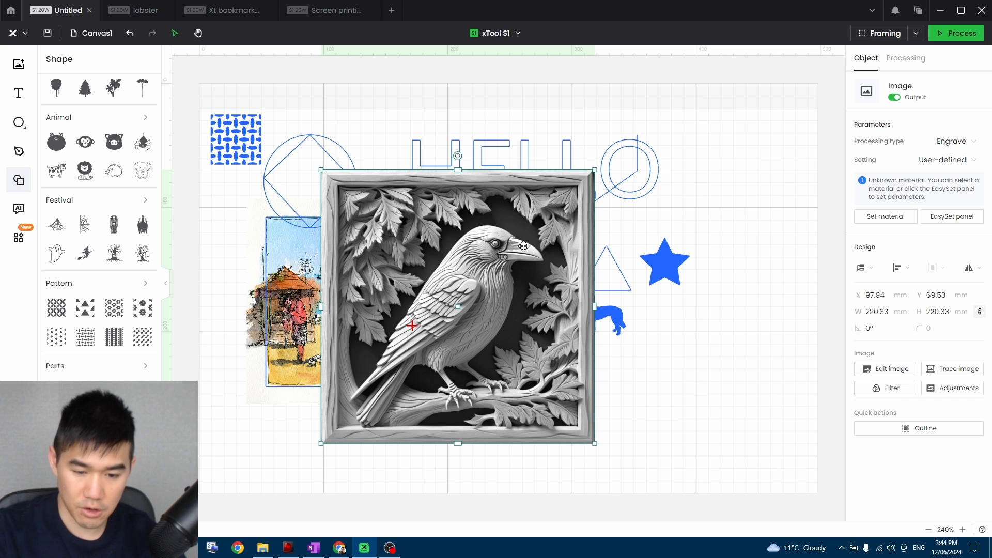
Duplicate the grayscale raven image and arrange the two copies side by side on the canvas.
key("ctrl+v")
left_click_drag(492, 259, 421, 223)
left_click_drag(653, 249, 585, 222)
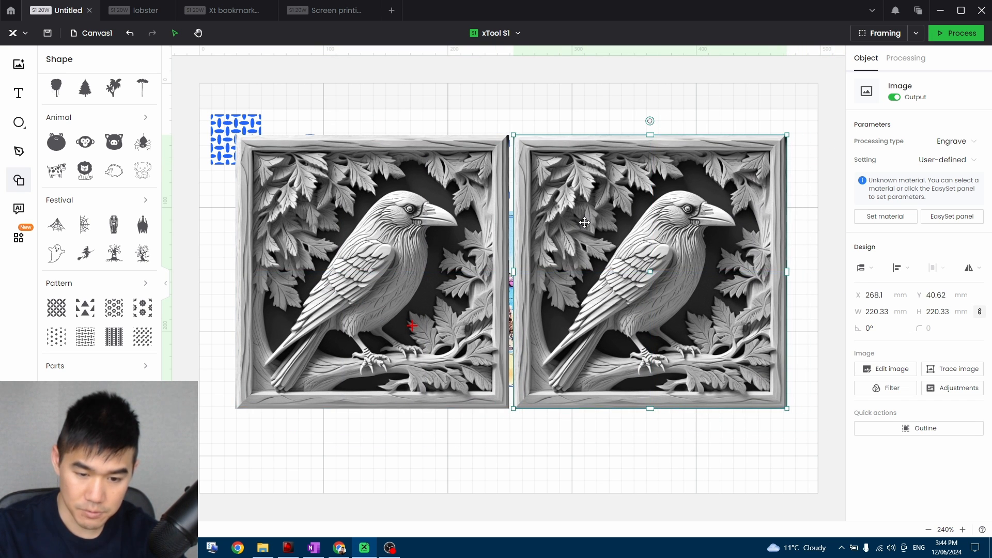
Narrow the grayscale range of the right-hand raven copy from both ends to strengthen its contrast.
left_click(953, 396)
mouse_move(786, 366)
left_mouse_down()
mouse_move(845, 366)
mouse_move(798, 372)
left_mouse_up()
left_click_drag(893, 371, 863, 343)
left_click(802, 209)
Nudge the left raven image closer to the high-contrast copy and select each in turn to compare them.
mouse_move(408, 228)
left_mouse_down()
mouse_move(579, 302)
mouse_move(411, 226)
left_mouse_up()
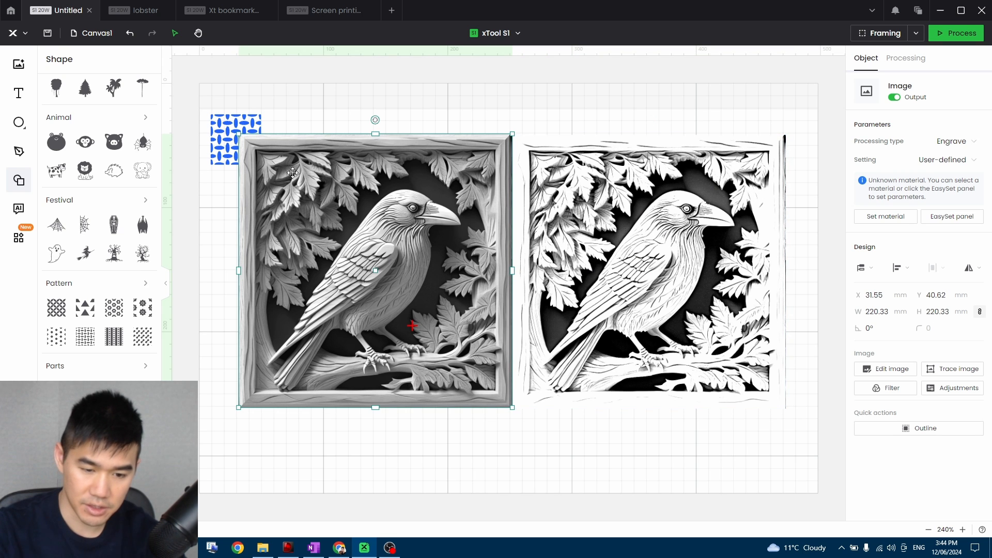
left_click(648, 262)
left_click(444, 251)
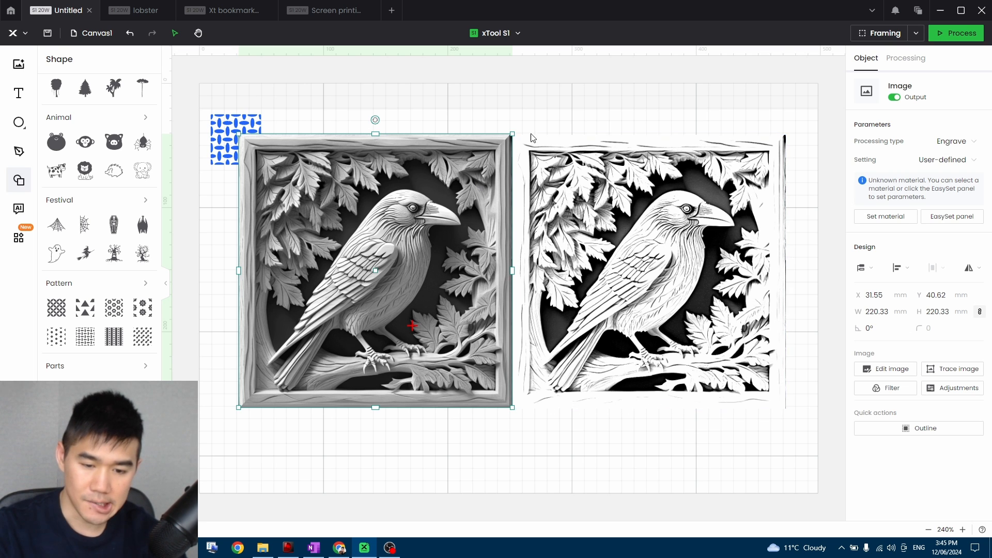
left_click(555, 203)
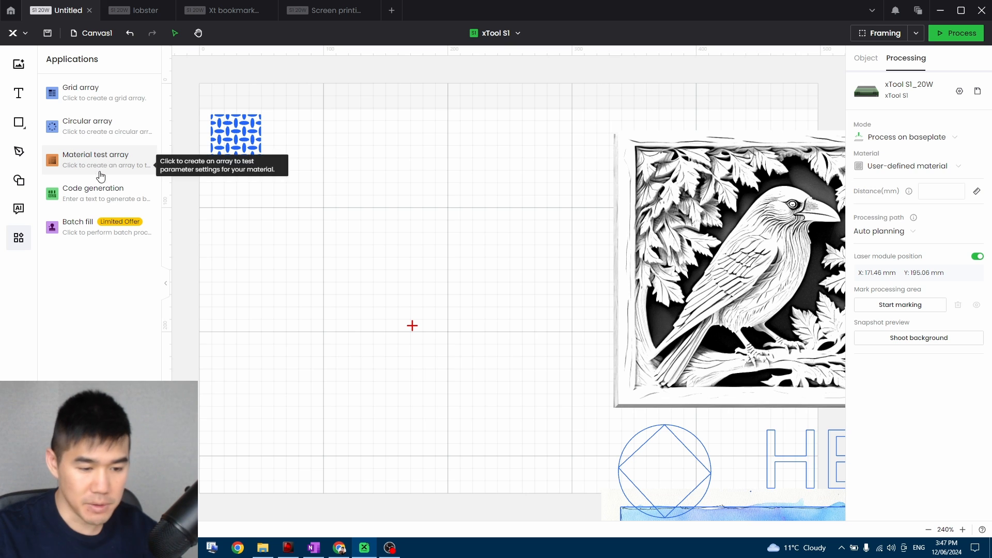
Draw a small rectangle about 9.6 by 10 mm below the woven dash pattern and set its processing type to Engrave.
left_click(19, 122)
left_click(57, 137)
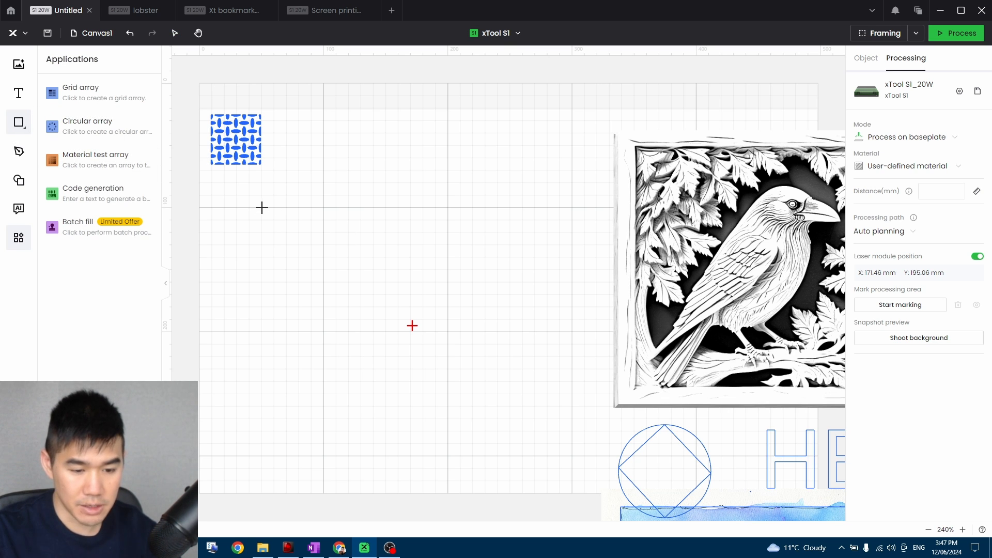
left_click_drag(274, 221, 274, 220)
left_click(962, 148)
left_click(939, 178)
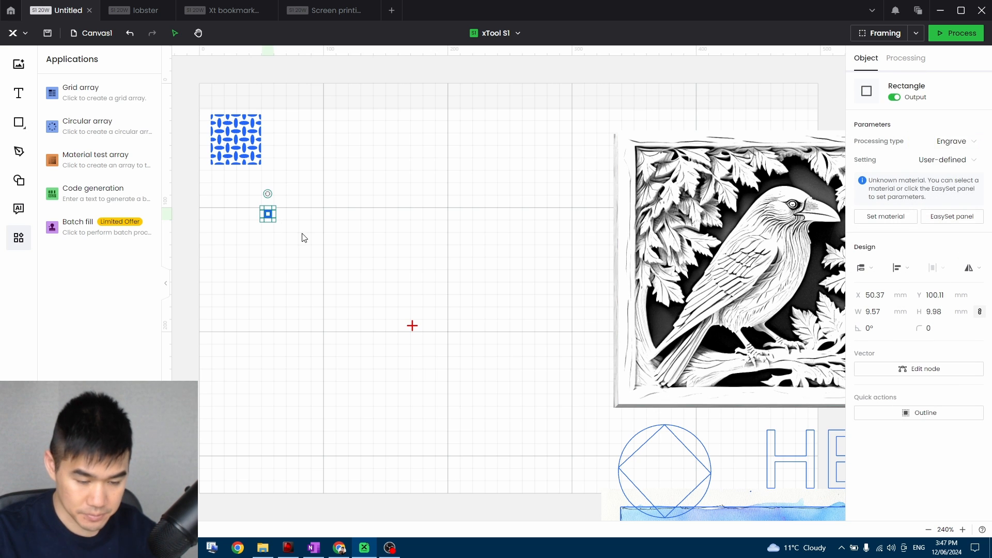
left_click(283, 230)
left_click(270, 218)
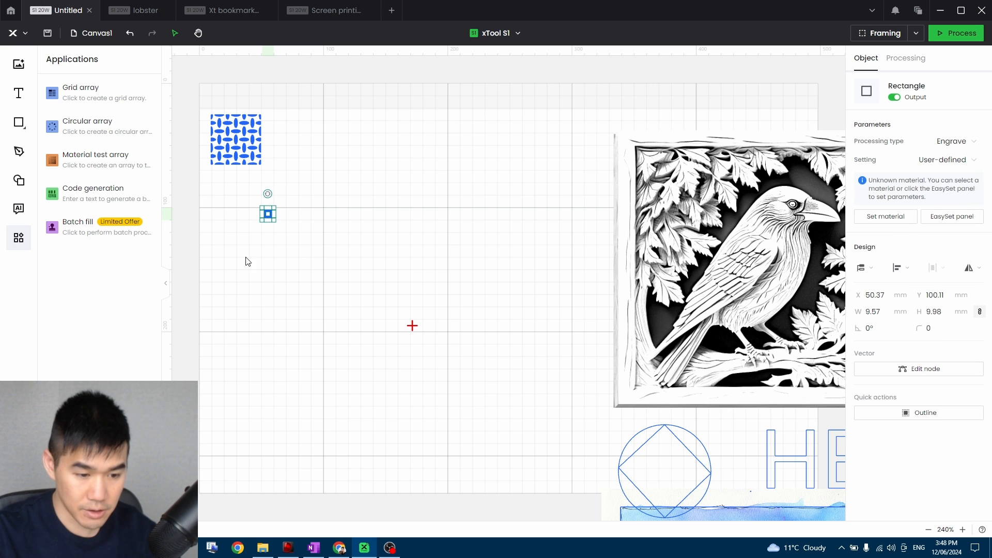
Start a material test array from the small rectangle and set its minimum power to 50%.
left_click(101, 161)
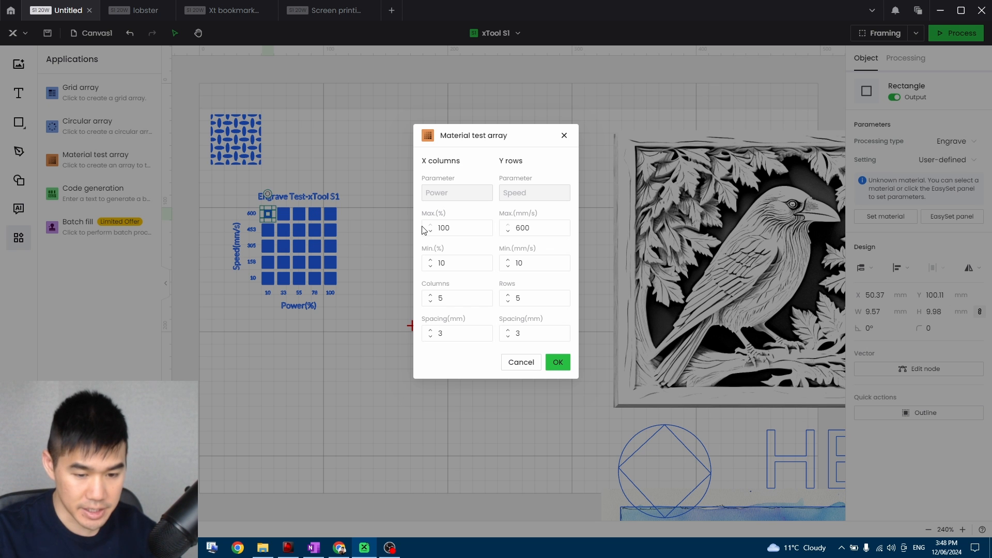
double_click(462, 262)
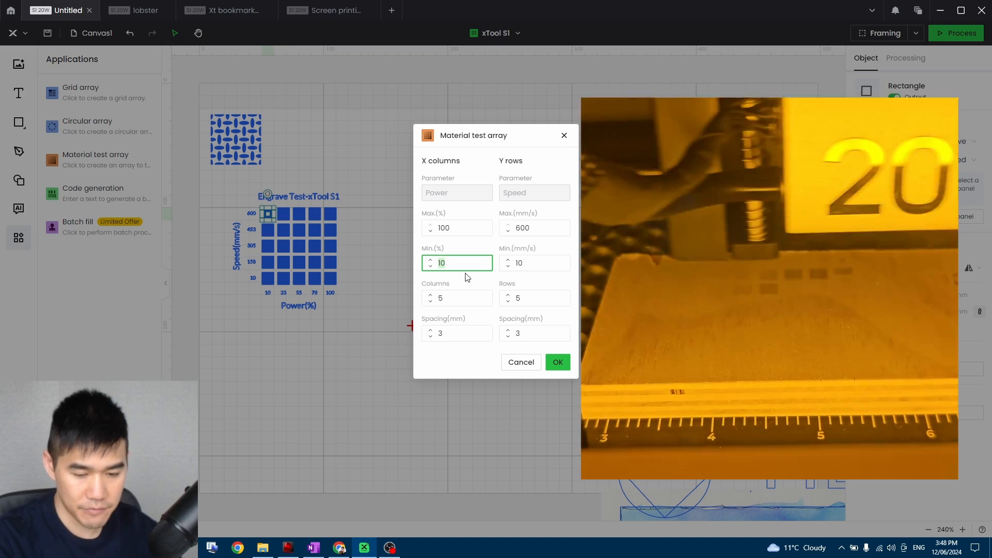
key("BackSpace")
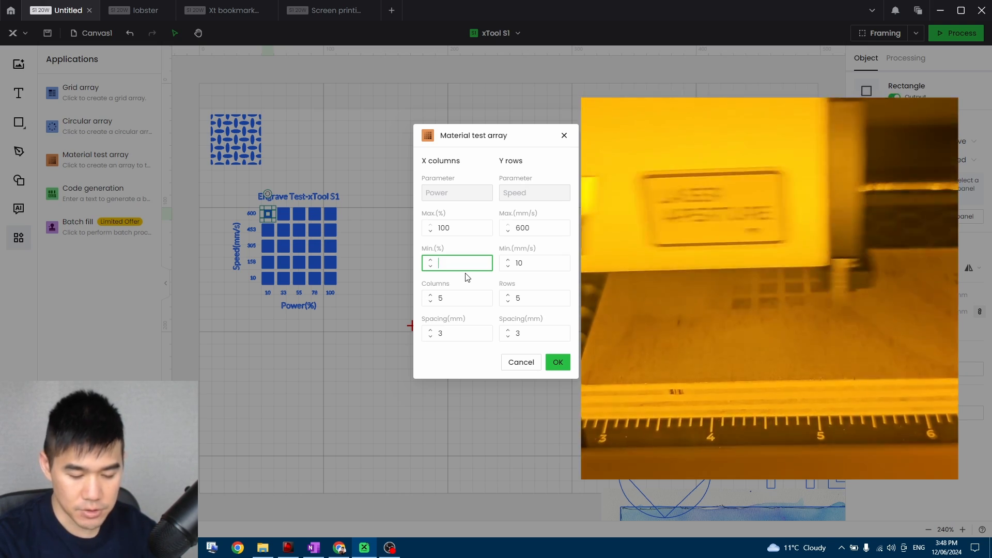
type("50")
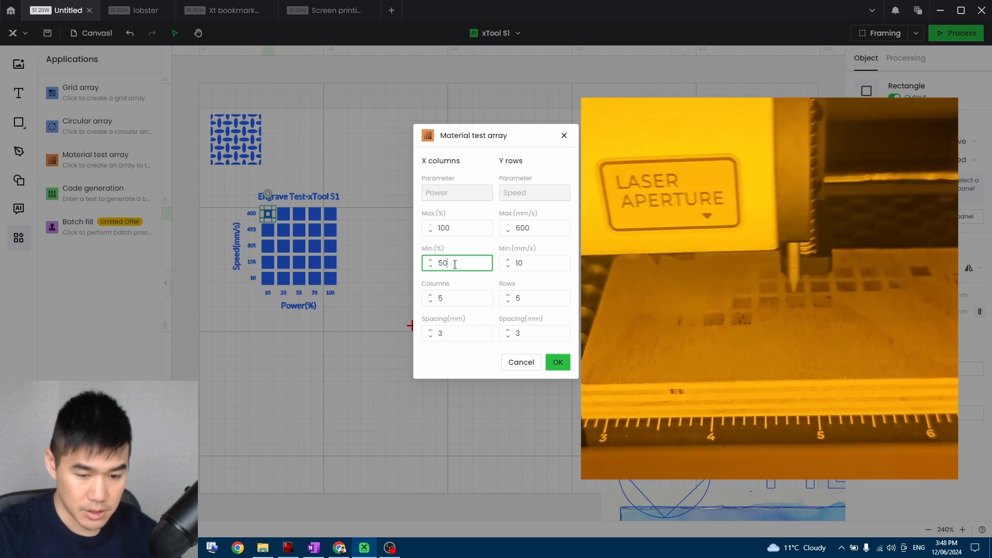
left_click(459, 227)
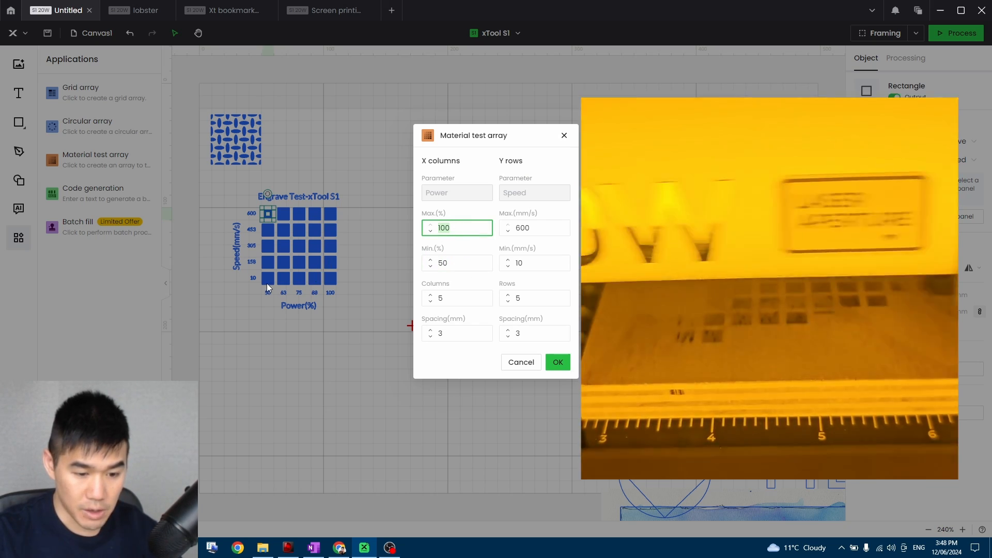
left_click(452, 264)
left_click(467, 229)
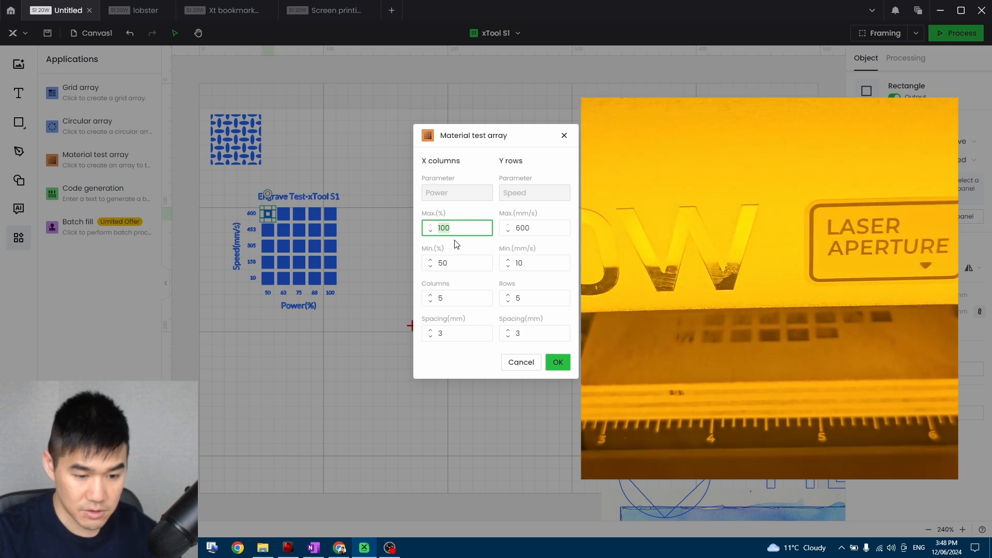
Set the material test array to 8 columns and 8 rows.
left_click(460, 300)
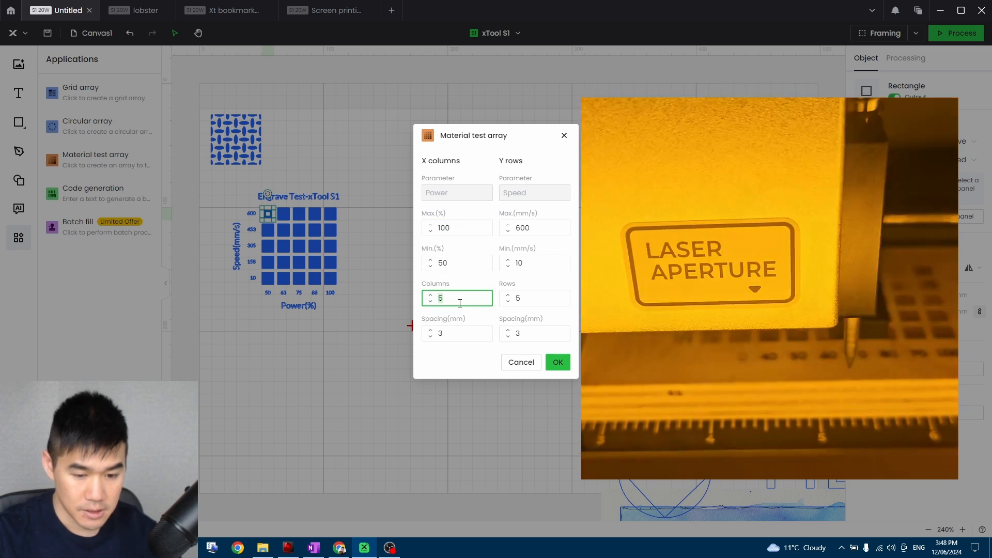
type("8")
left_click(522, 297)
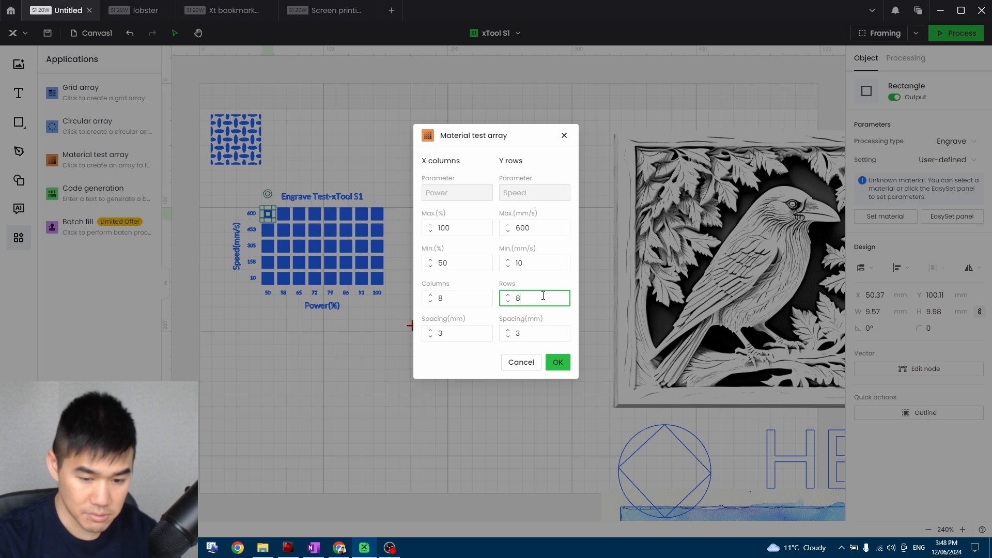
Set the test array's minimum speed to 200 mm/s and create the array on the canvas.
left_click(545, 263)
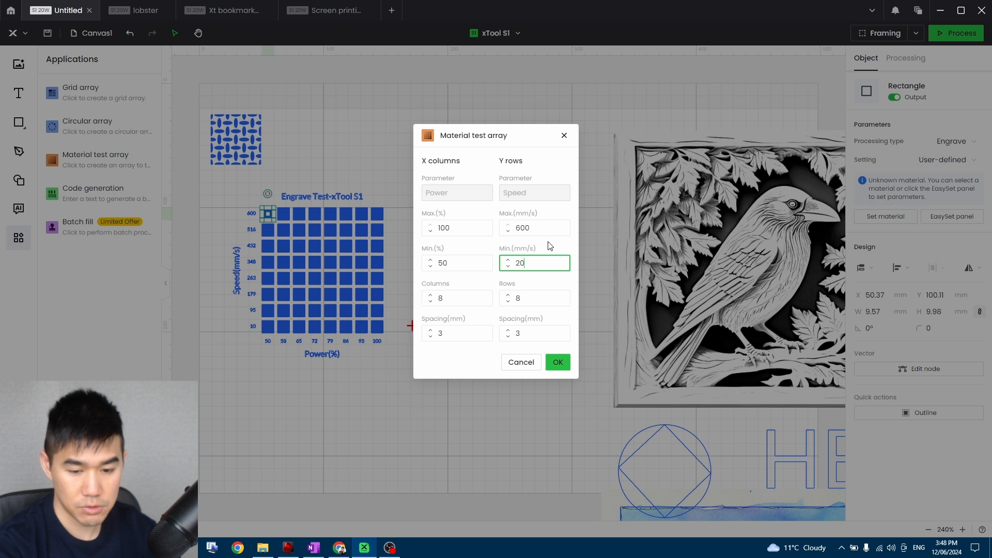
key("Tab")
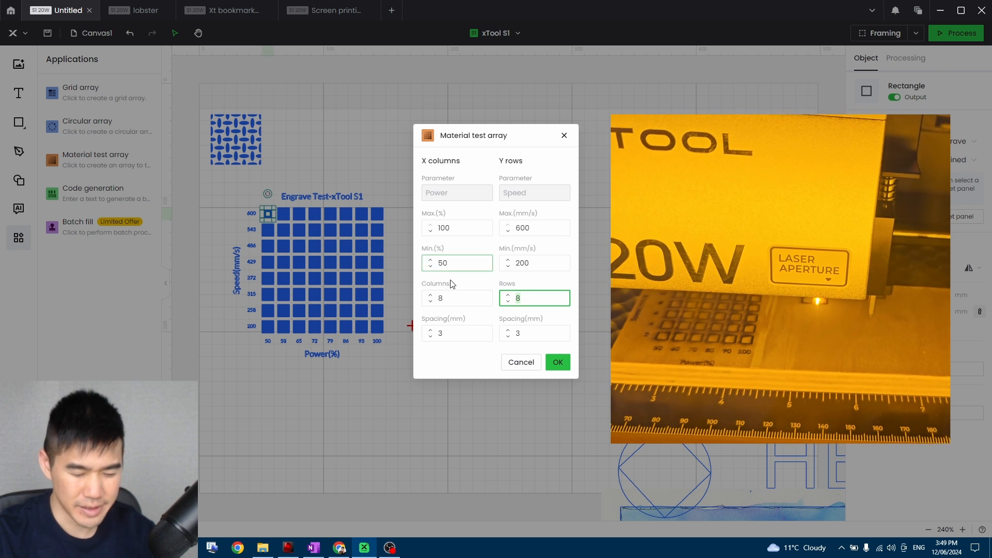
left_click(498, 283)
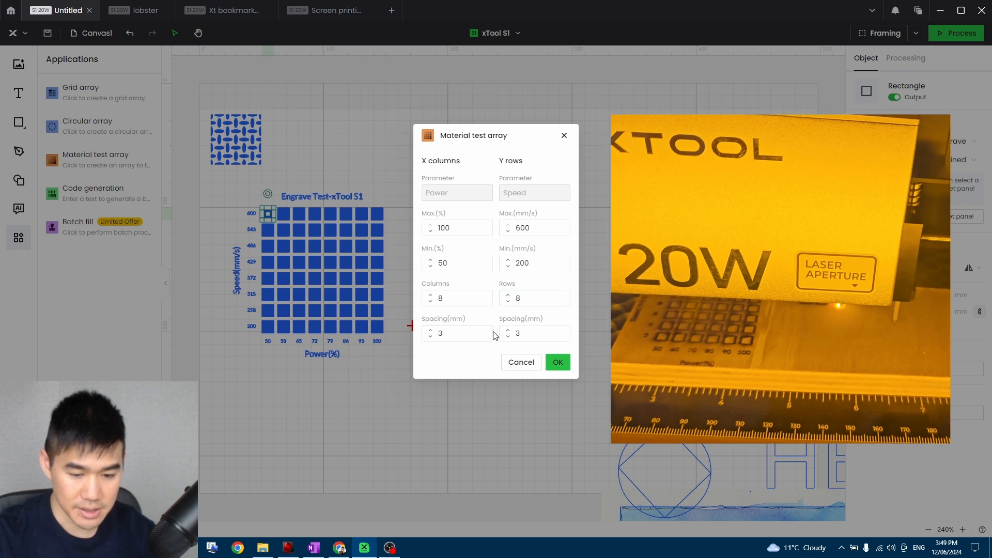
left_click(558, 363)
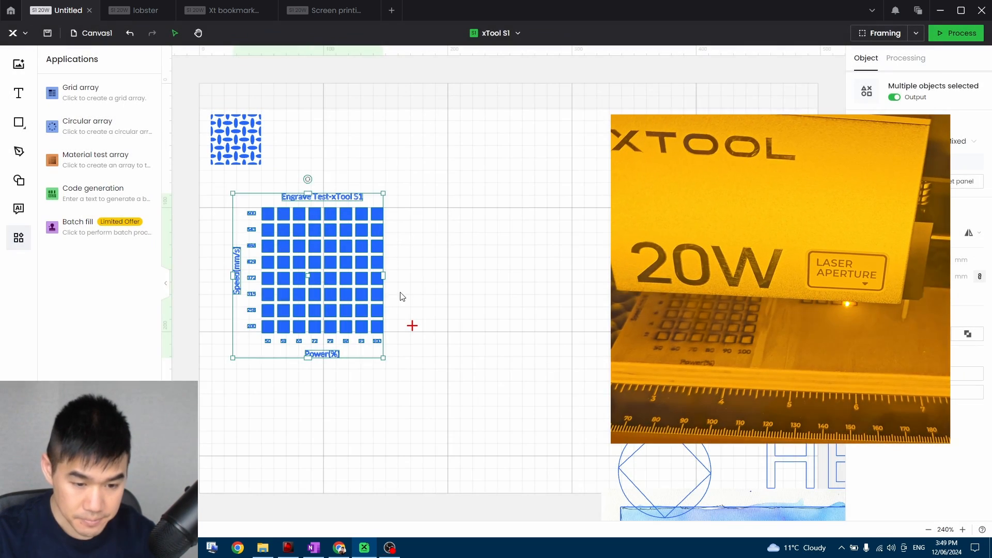
left_click(472, 258)
left_click_drag(434, 189, 250, 392)
left_click(473, 242)
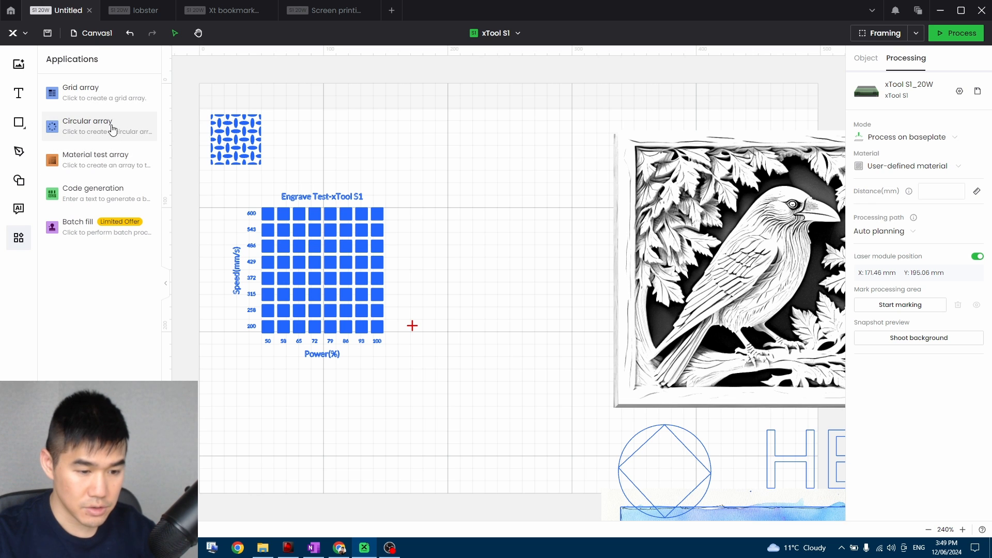
Start a grid array from the woven dash pattern and set it to 6 columns.
left_click(240, 152)
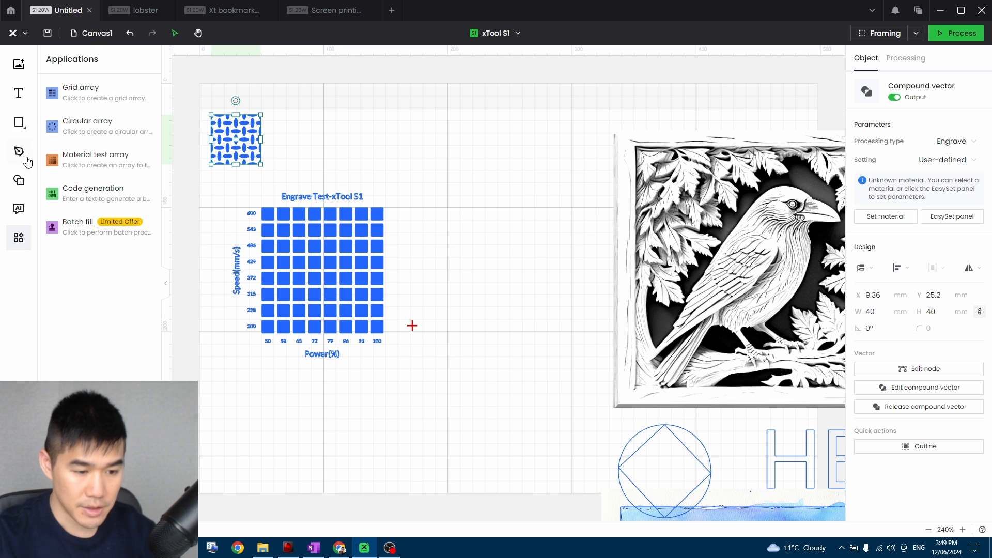
mouse_move(21, 123)
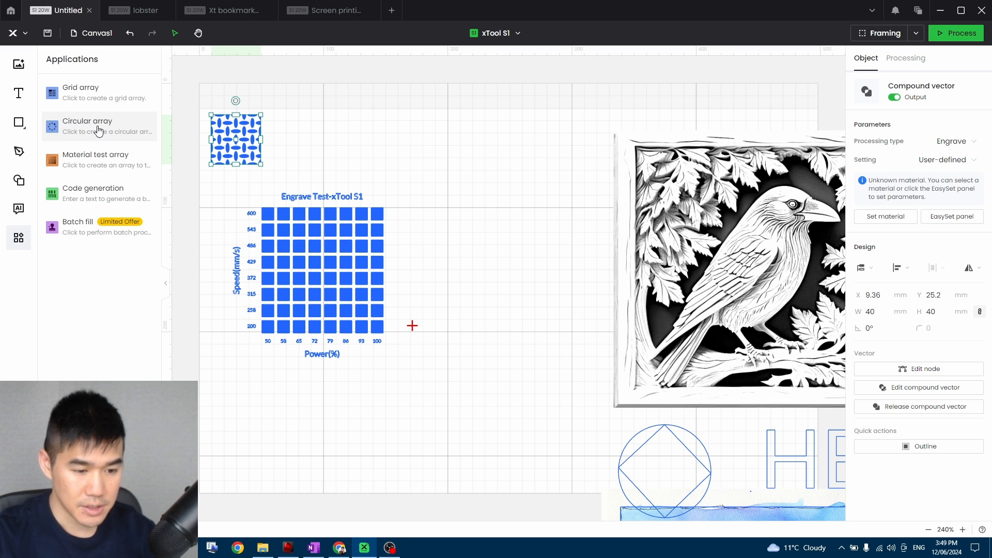
left_click(99, 97)
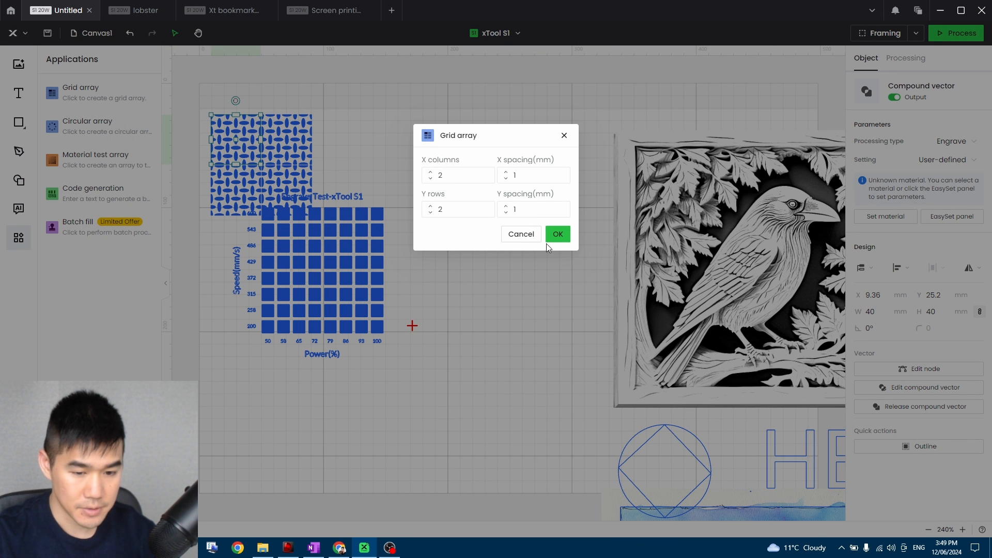
left_click(429, 174)
left_click(429, 173)
left_click(429, 173)
left_click(430, 173)
Try the grid array with 6 rows on the canvas and undo it.
left_click(429, 207)
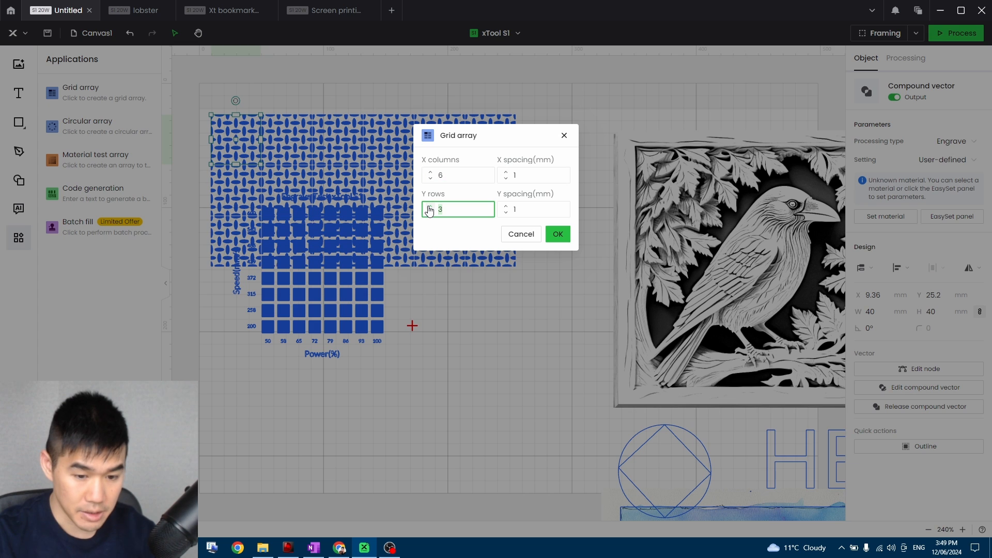
left_click(429, 207)
left_click(430, 207)
left_click(429, 206)
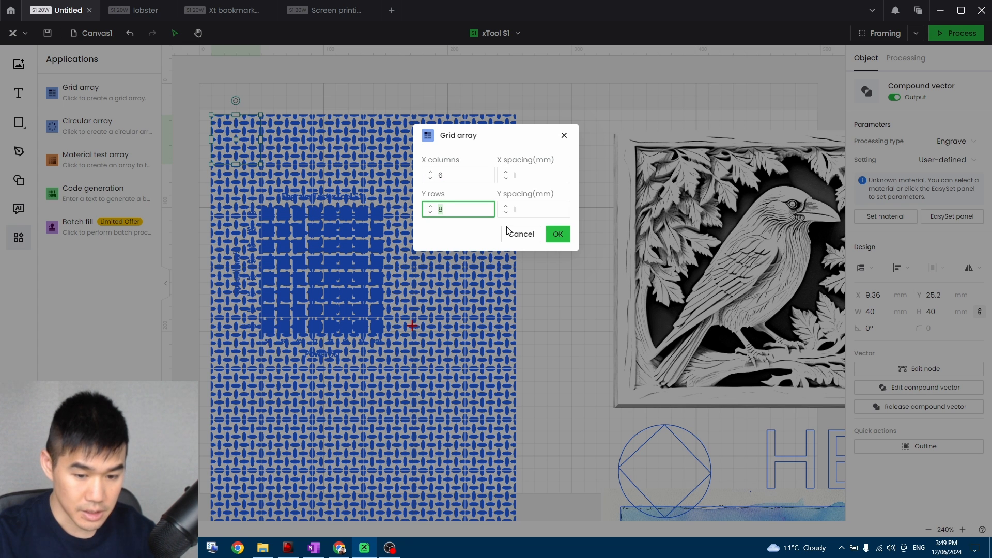
left_click(429, 212)
left_click(429, 213)
left_click(430, 212)
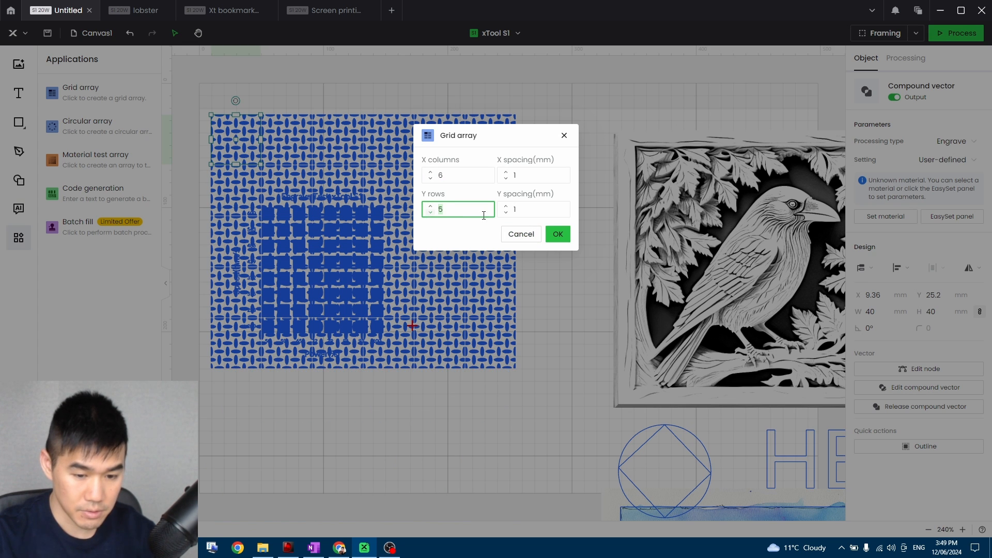
left_click(430, 206)
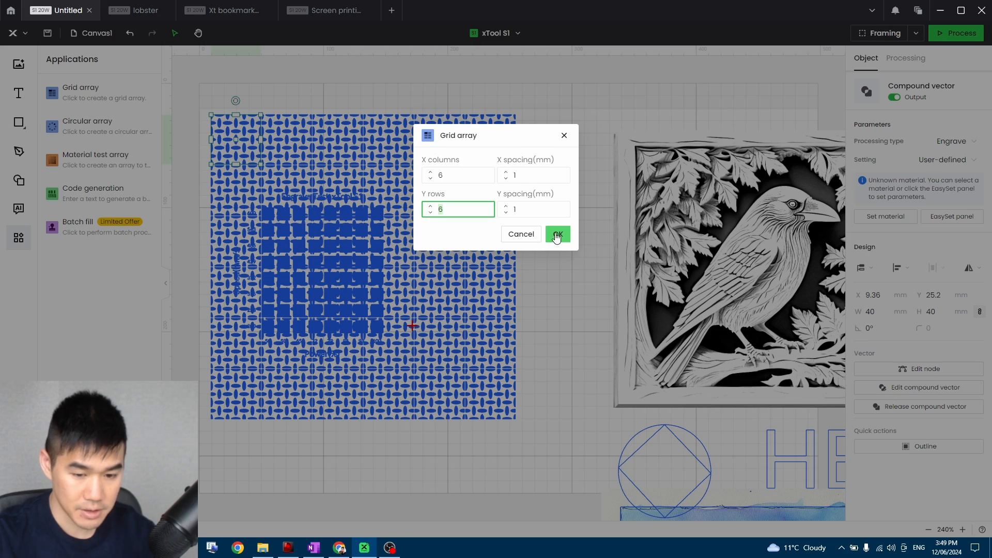
left_click(558, 234)
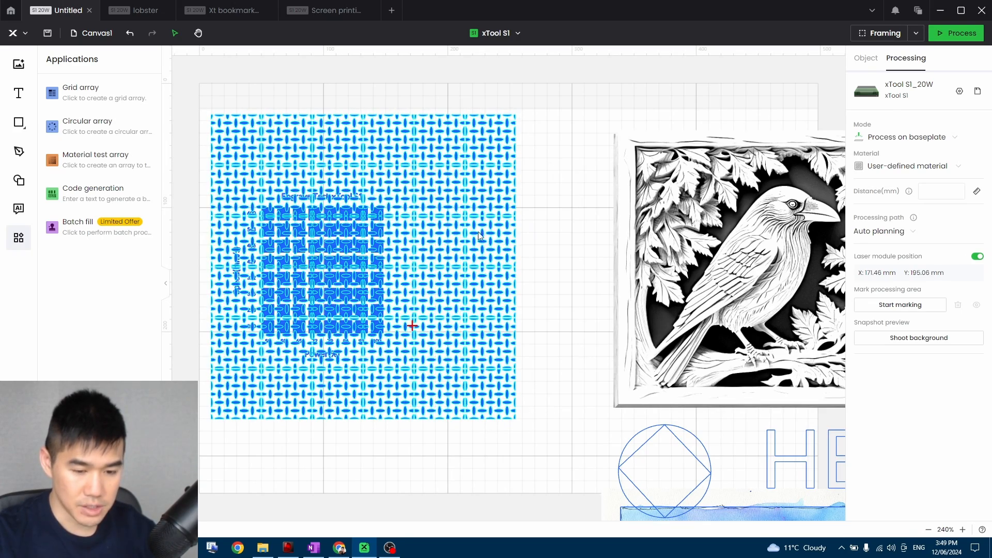
key("ctrl+z")
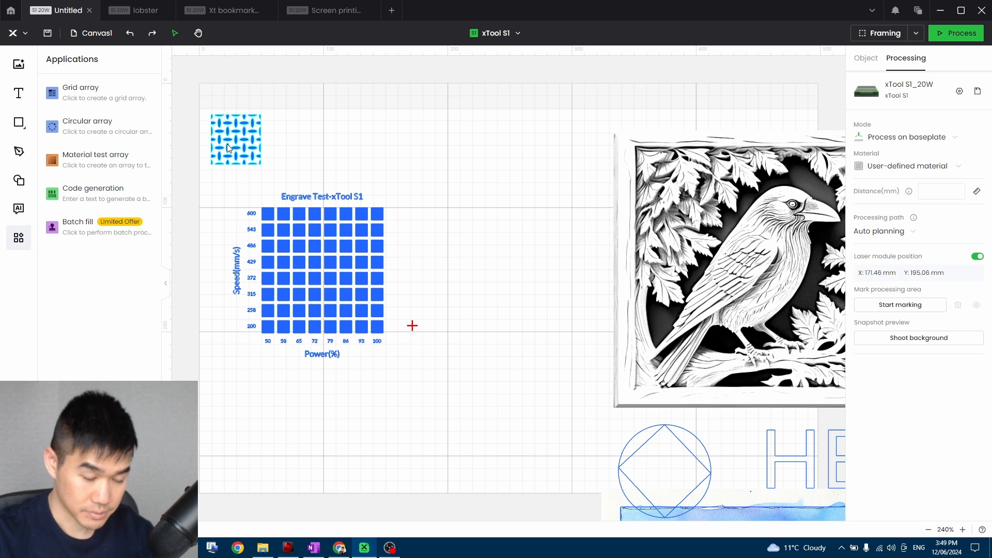
Create a circular array of 8 woven pattern copies at 45° steps and enlarge it to about 168 mm square beside the test array.
left_click(117, 133)
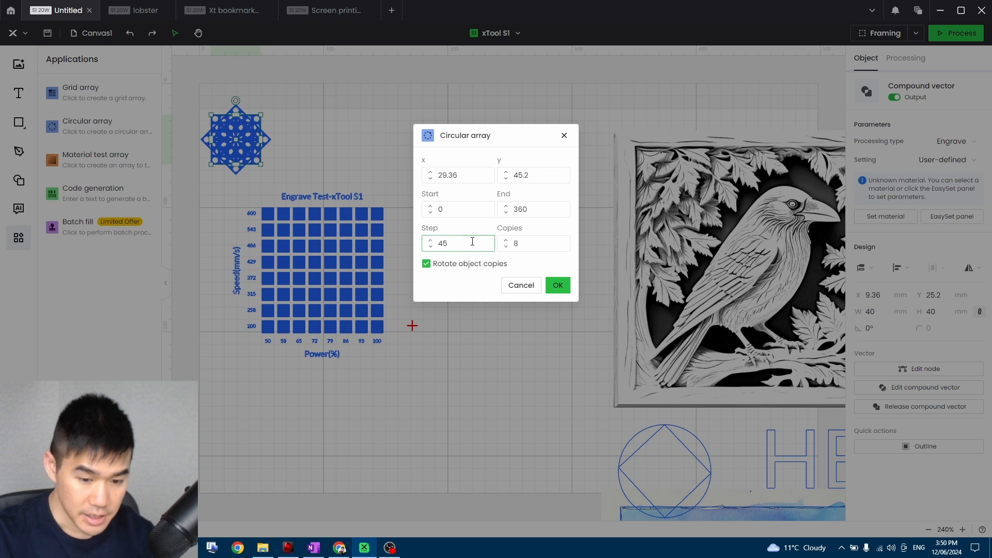
left_click(529, 243)
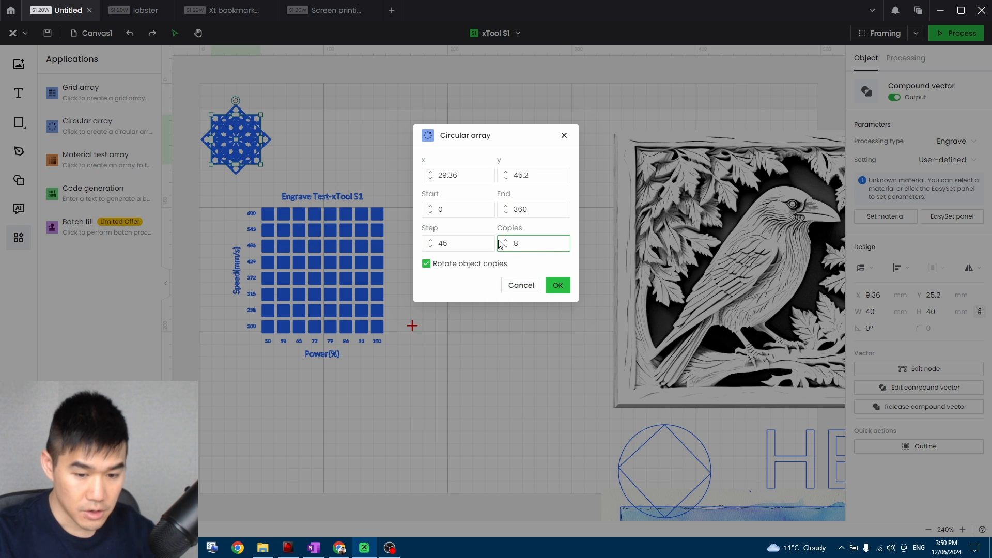
left_click(557, 285)
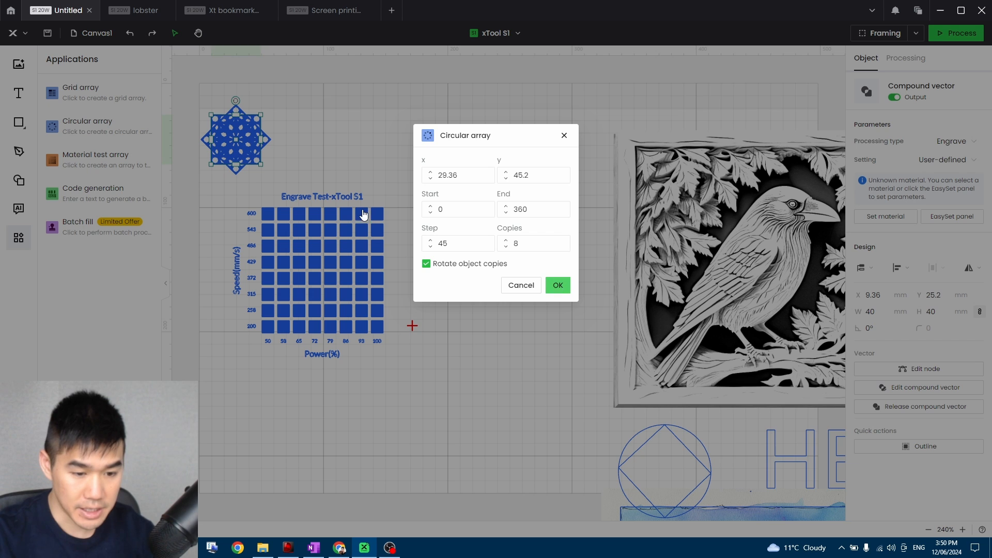
left_click_drag(266, 168, 587, 336)
left_click_drag(474, 240, 480, 245)
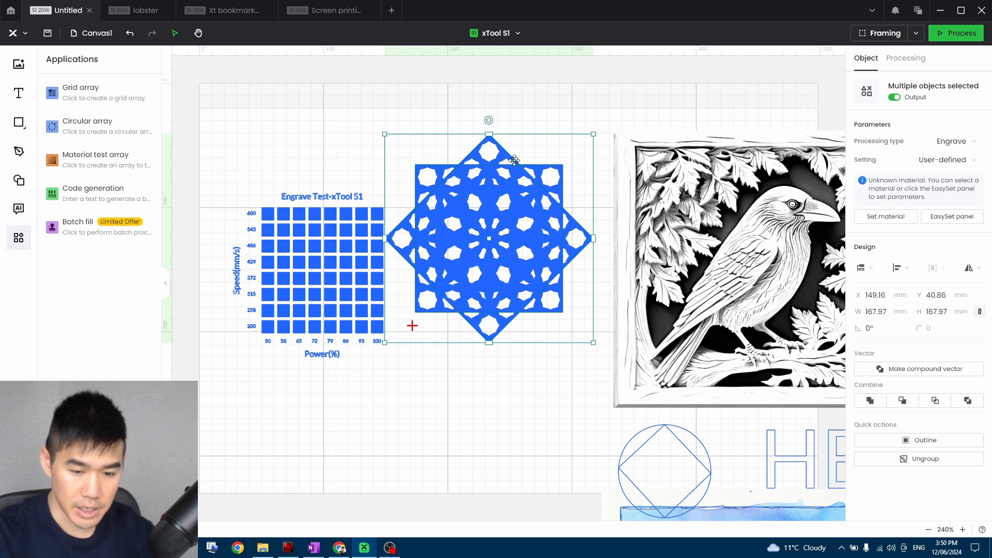
Delete the enlarged circular array from the canvas.
left_click(335, 147)
left_click(487, 223)
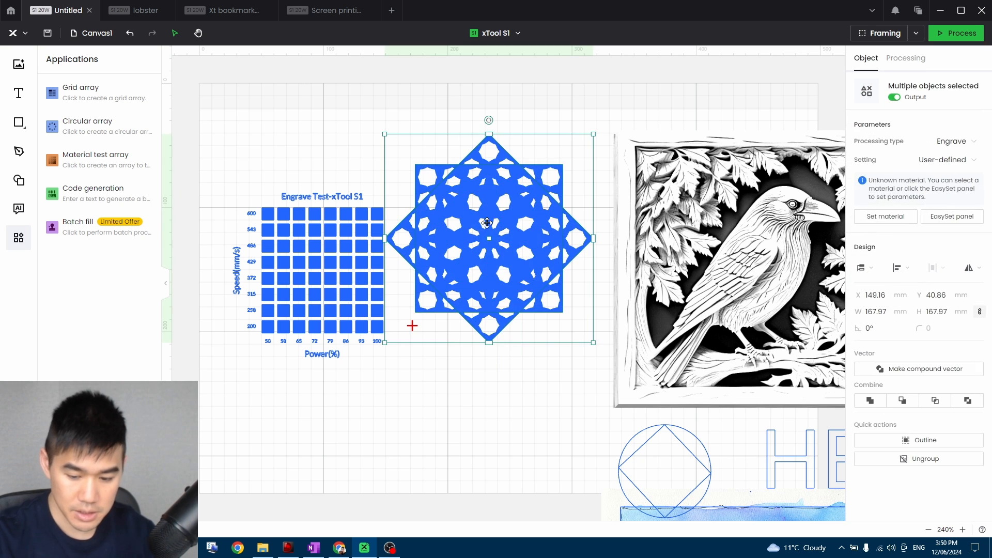
key("Delete")
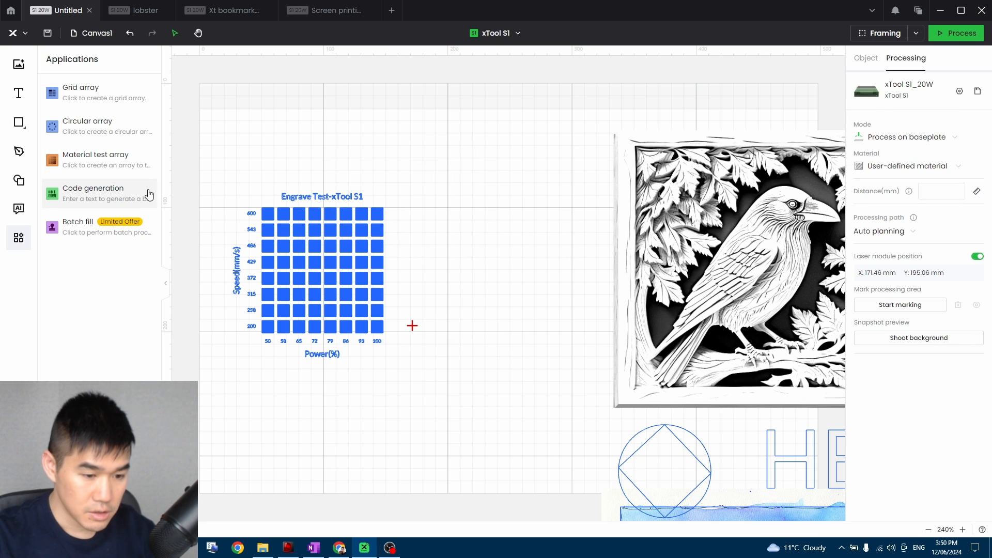
left_click(81, 197)
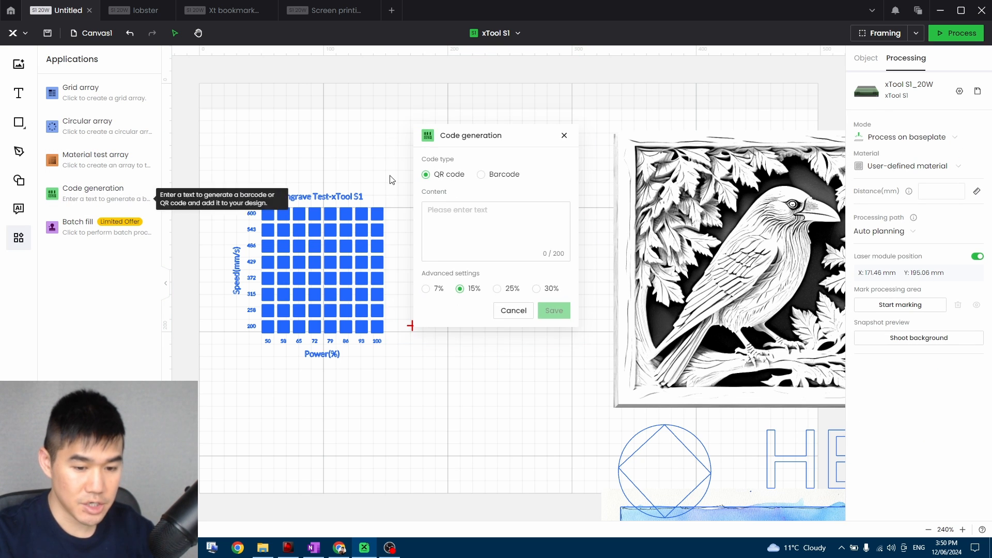
left_click(477, 216)
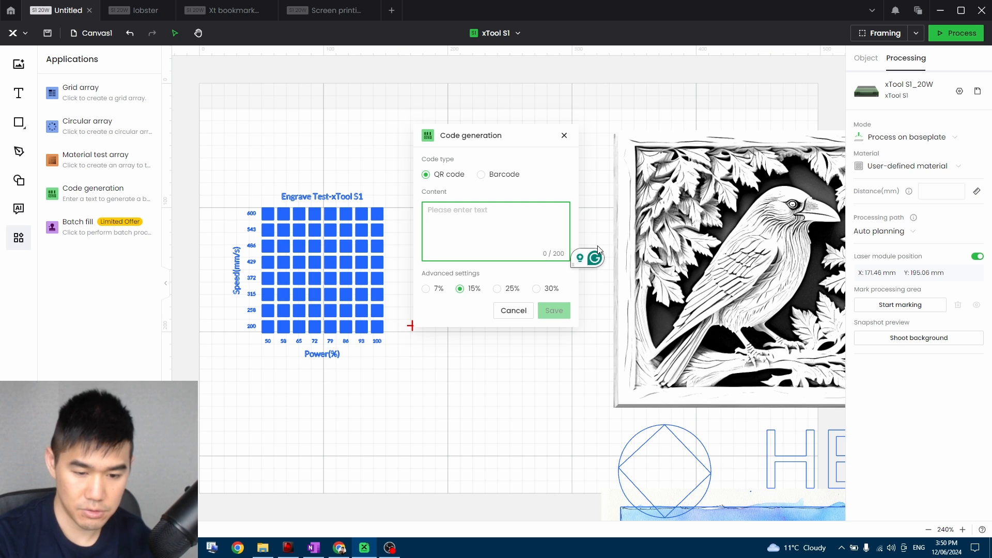
type("www")
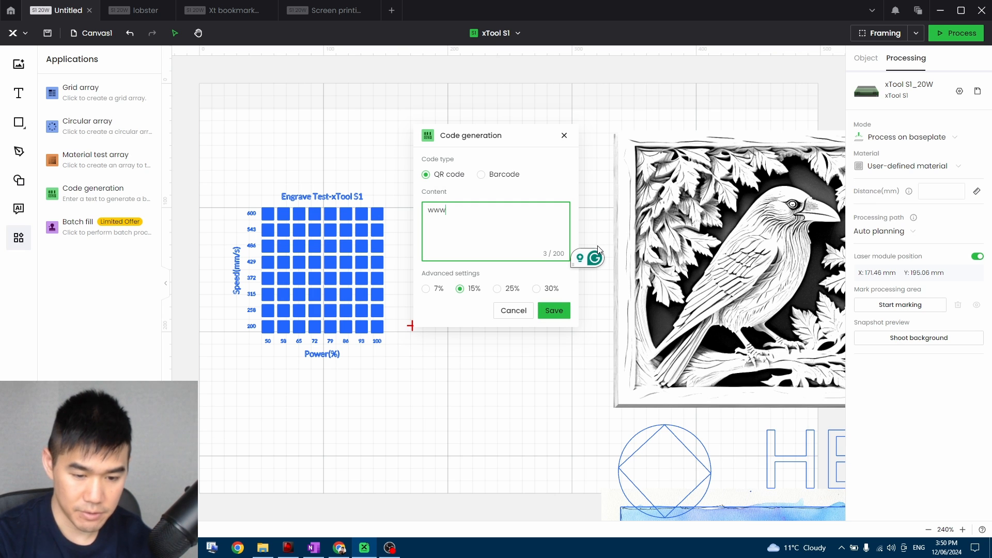
type(".wat")
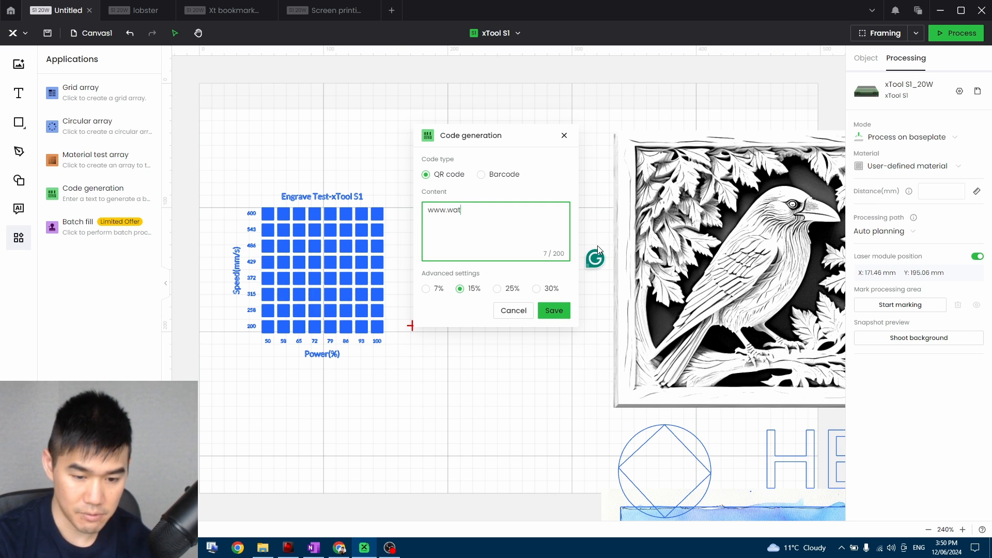
type("ercolourm")
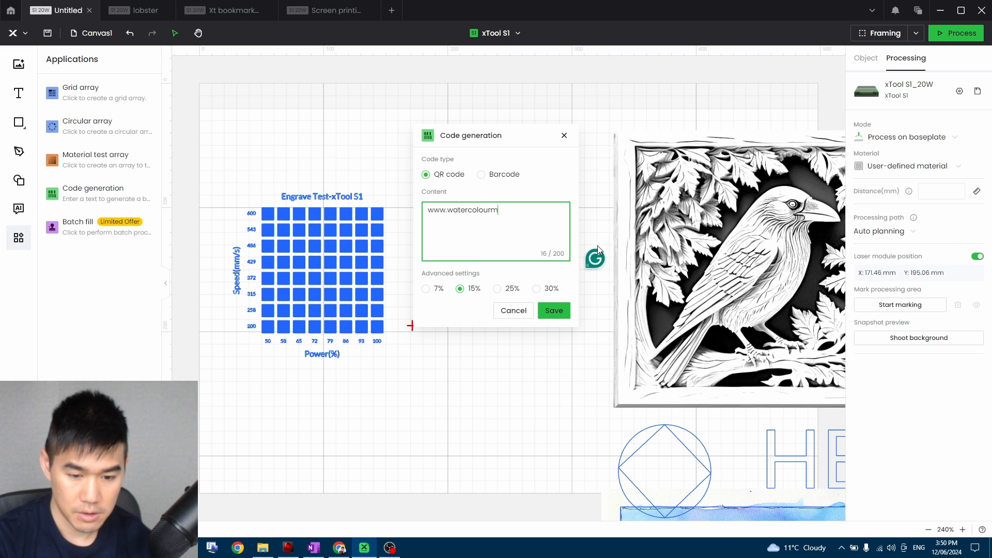
type("entorr.com")
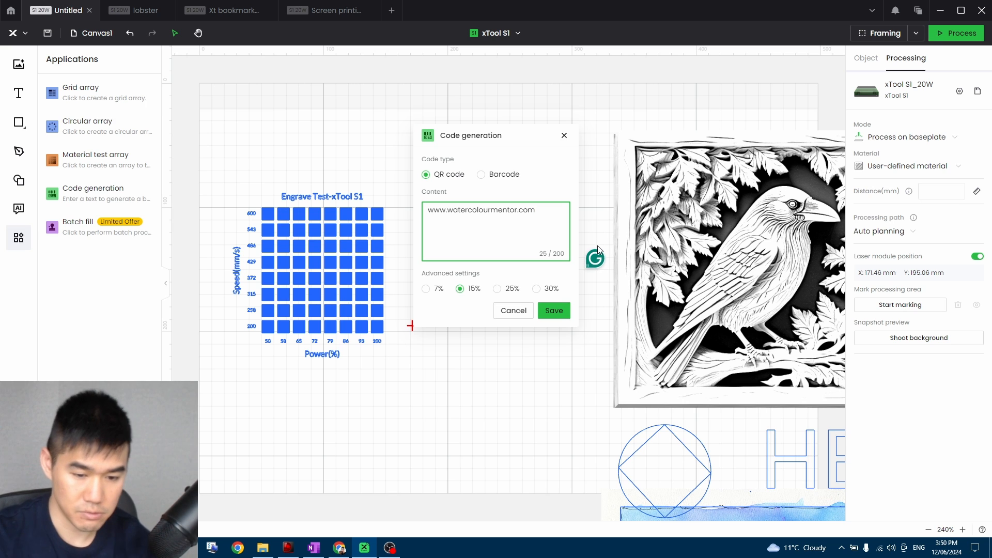
left_click(552, 310)
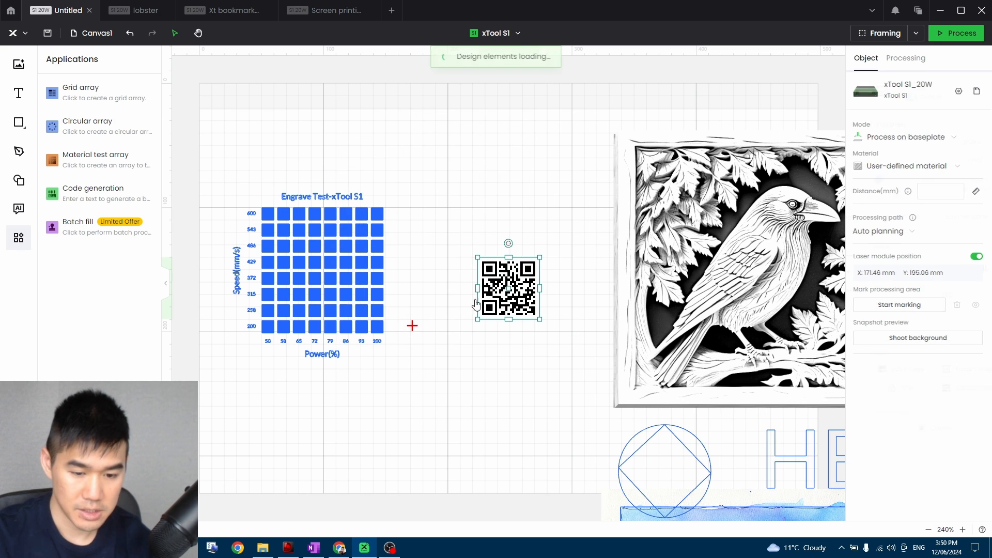
Enlarge the QR code to about 104 mm square and place it between the engrave test array and the bird image.
left_click_drag(540, 258, 609, 185)
left_click_drag(554, 237, 494, 256)
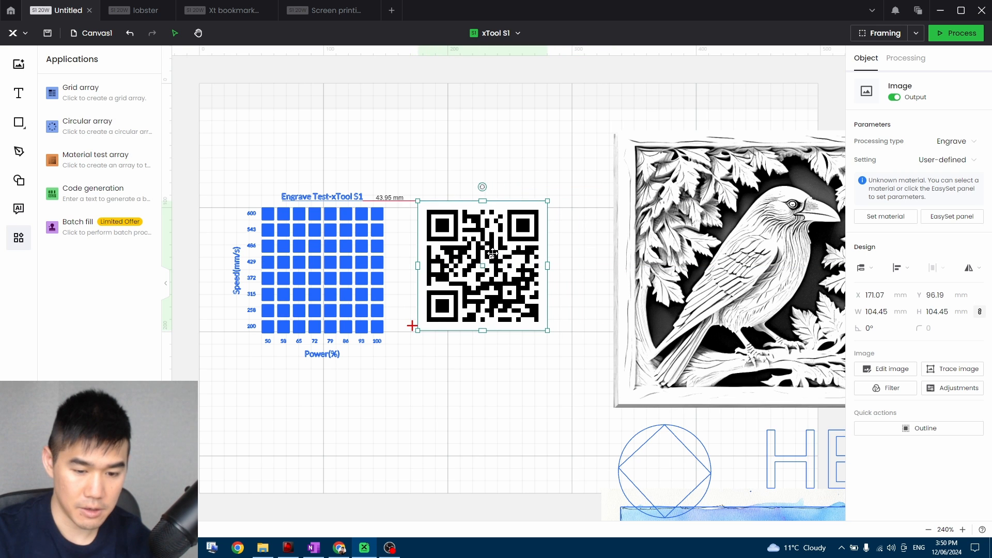
left_click(429, 177)
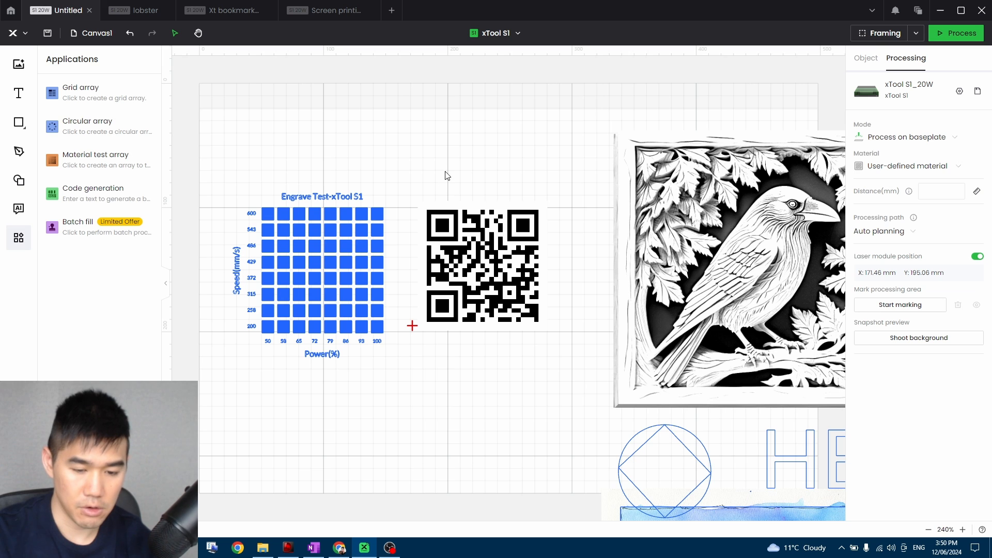
left_click(495, 284)
left_click(552, 322)
left_click(509, 299)
left_click(539, 416)
left_click(509, 302)
left_click(537, 372)
left_click(514, 310)
left_click(528, 379)
left_click(521, 326)
left_click(514, 198)
left_click(508, 310)
left_click(563, 381)
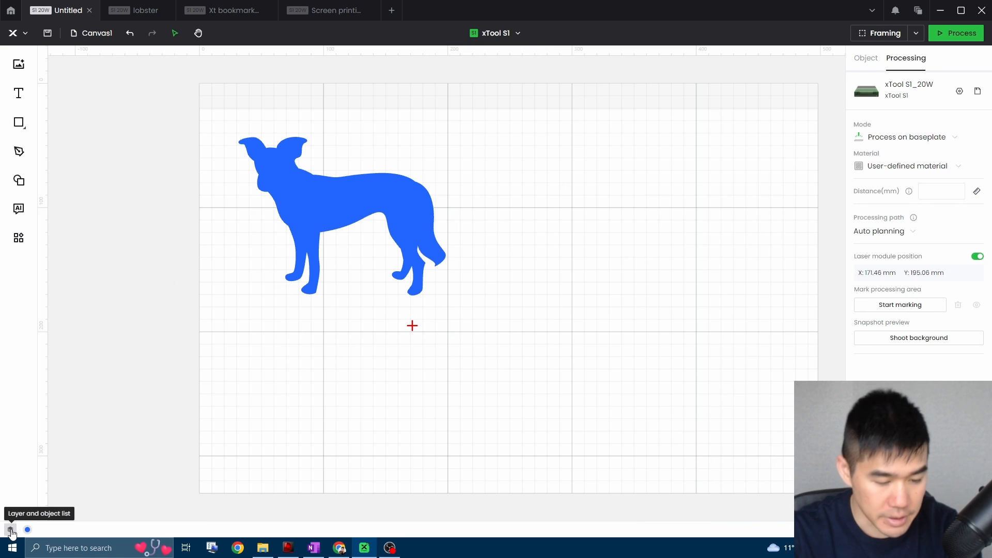
Show the layer and object list, and duplicate the dog silhouette with the copy placed directly to its right.
left_click(11, 529)
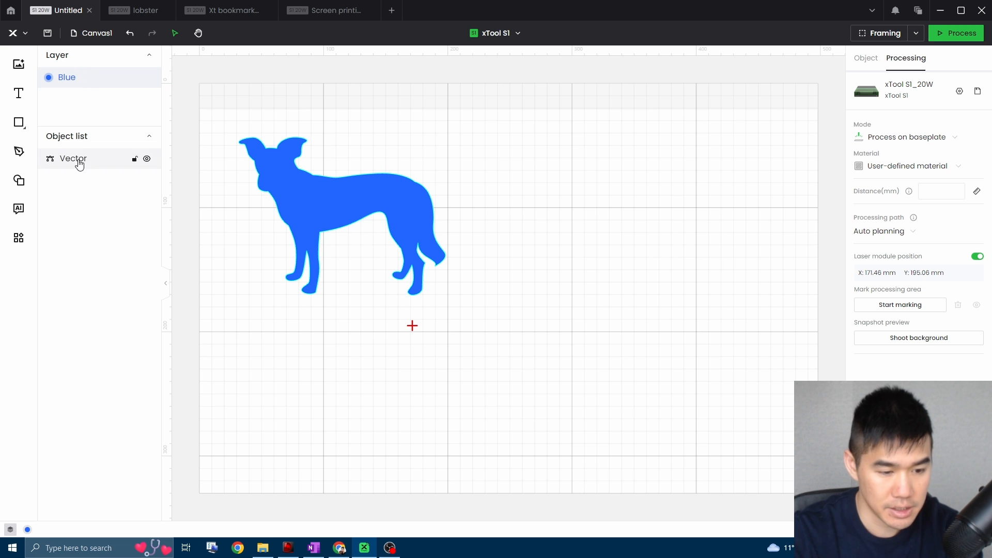
left_click(317, 203)
key("ctrl+d")
left_click_drag(395, 212, 602, 212)
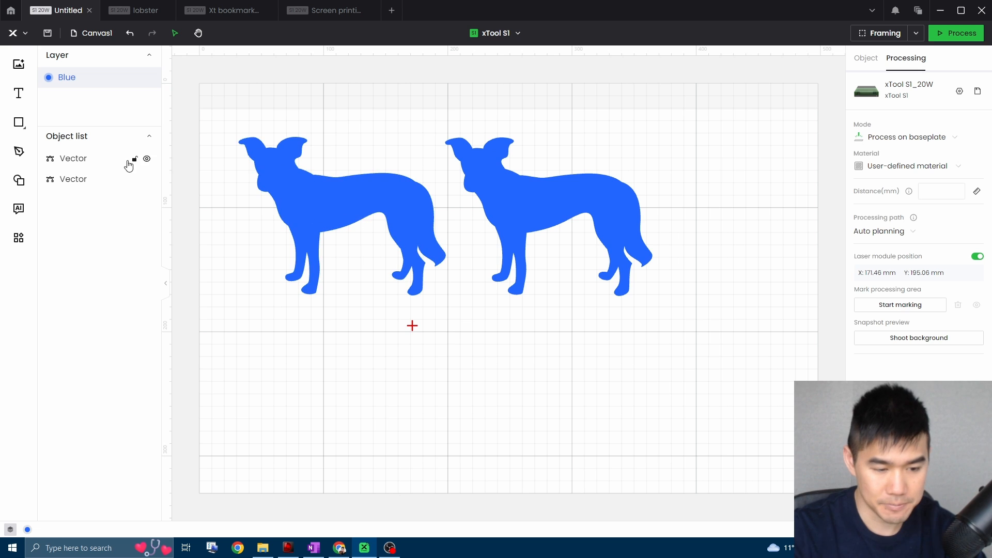
Set the right-hand dog's processing type to Cut, selecting both dog vectors individually through the object list.
left_click(88, 159)
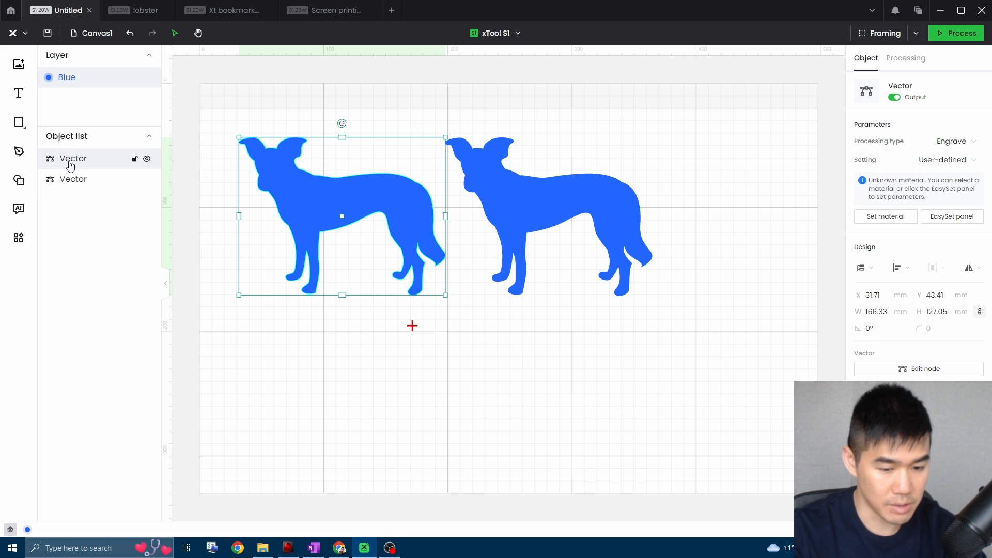
left_click(73, 180)
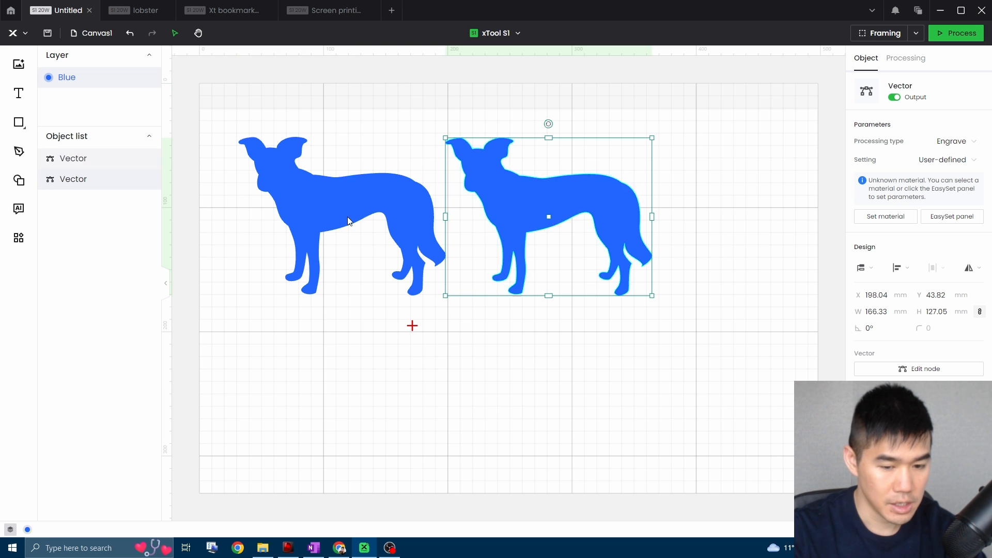
left_click(937, 140)
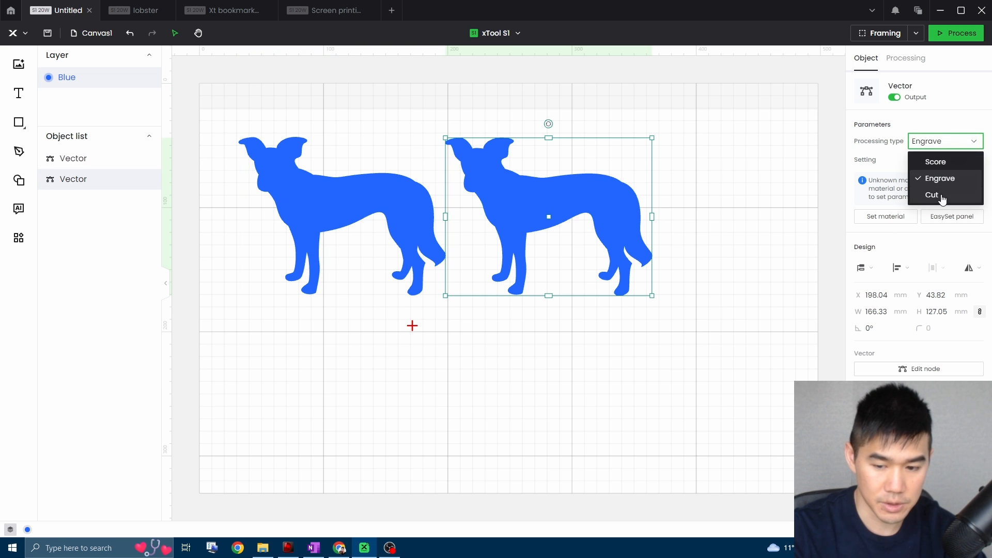
left_click(945, 195)
left_click(65, 158)
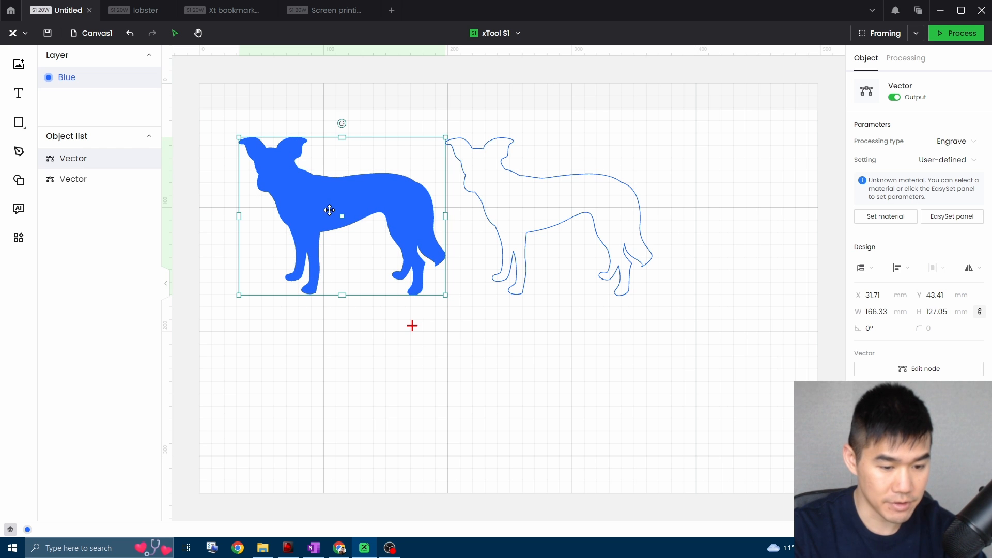
left_click(77, 180)
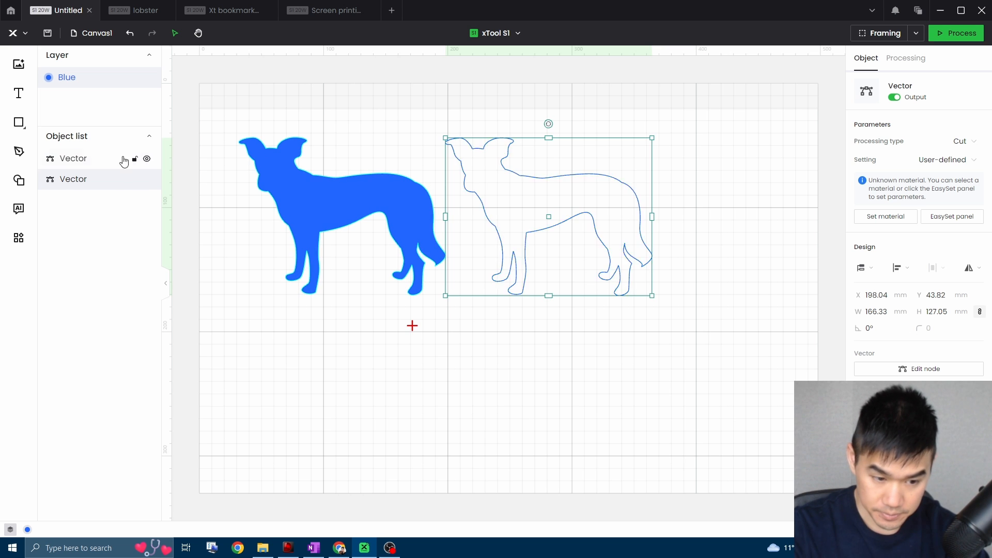
Duplicate the filled left-hand dog, place one below the other, and move the lower dog to the red layer.
left_click(387, 225)
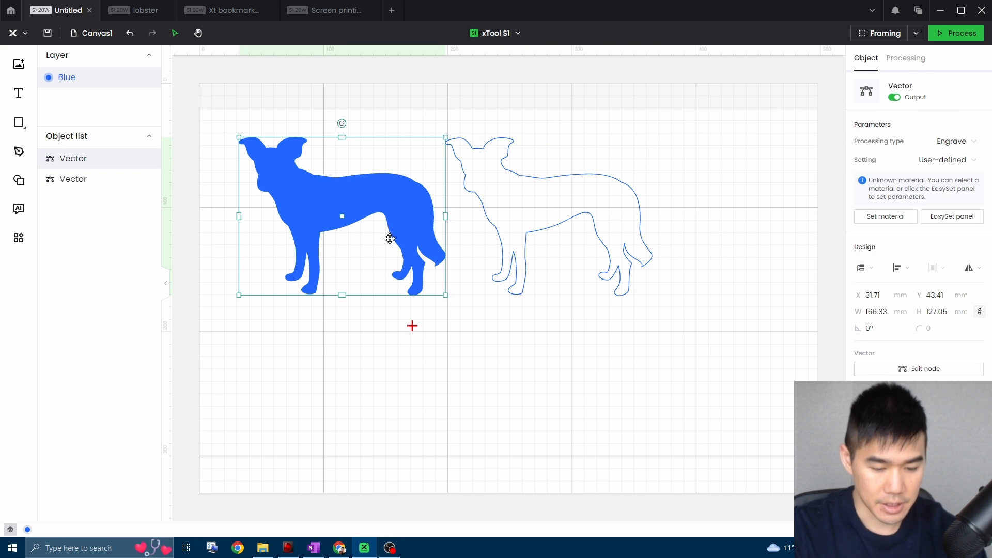
mouse_move(404, 215)
left_mouse_down()
mouse_move(436, 264)
mouse_move(405, 223)
left_mouse_up()
left_click_drag(408, 220, 409, 386)
key("ctrl+d")
right_click(409, 386)
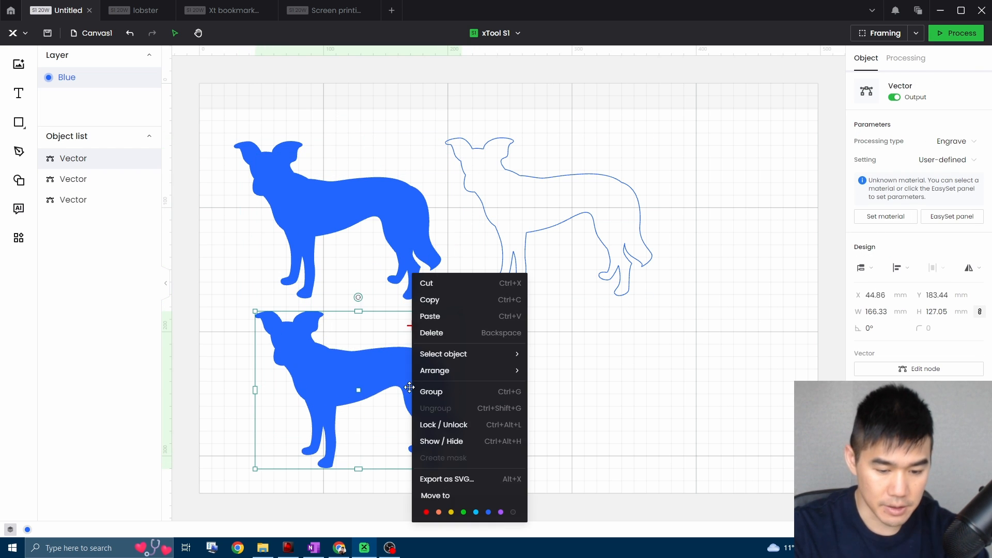
left_click(426, 511)
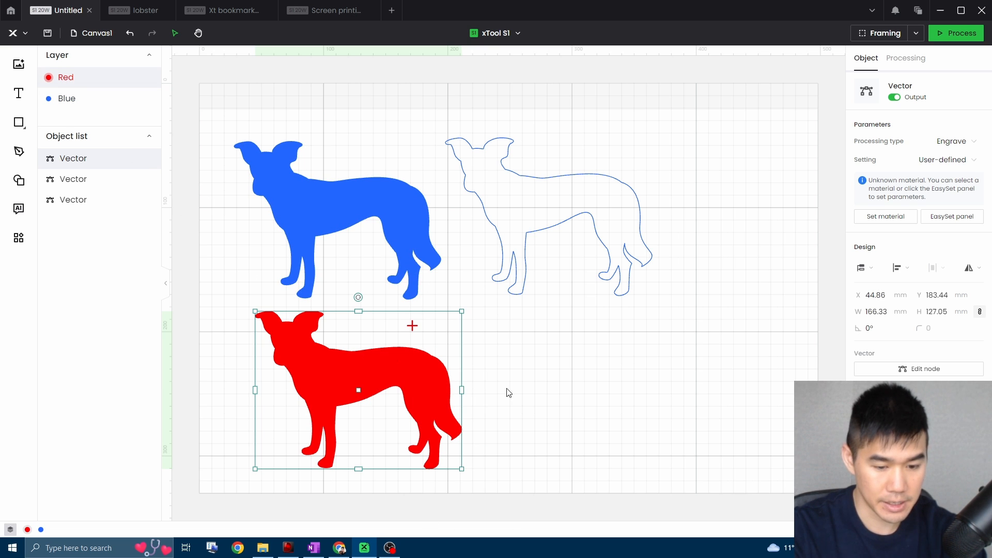
Duplicate the red filled dog and place the copy directly to its right in the lower row.
key("ctrl+d")
left_click_drag(411, 376, 626, 377)
Examine which dogs belong to each colour layer by alternately selecting the Blue and Red layers.
left_click(71, 99)
left_click(78, 79)
left_click(82, 100)
left_click(80, 80)
left_click(82, 100)
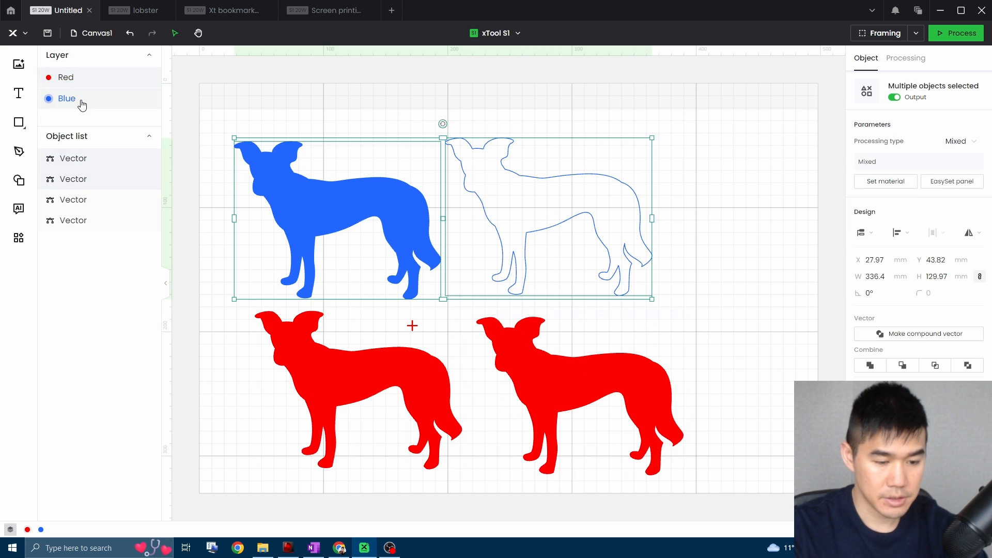
left_click(93, 84)
left_click(94, 101)
left_click(100, 81)
left_click(99, 99)
left_click(84, 79)
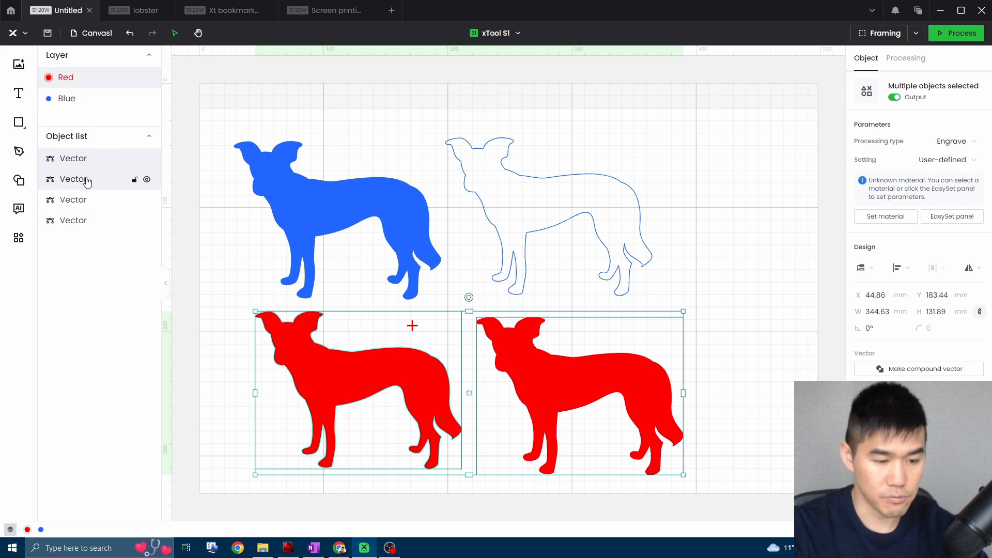
left_click(73, 98)
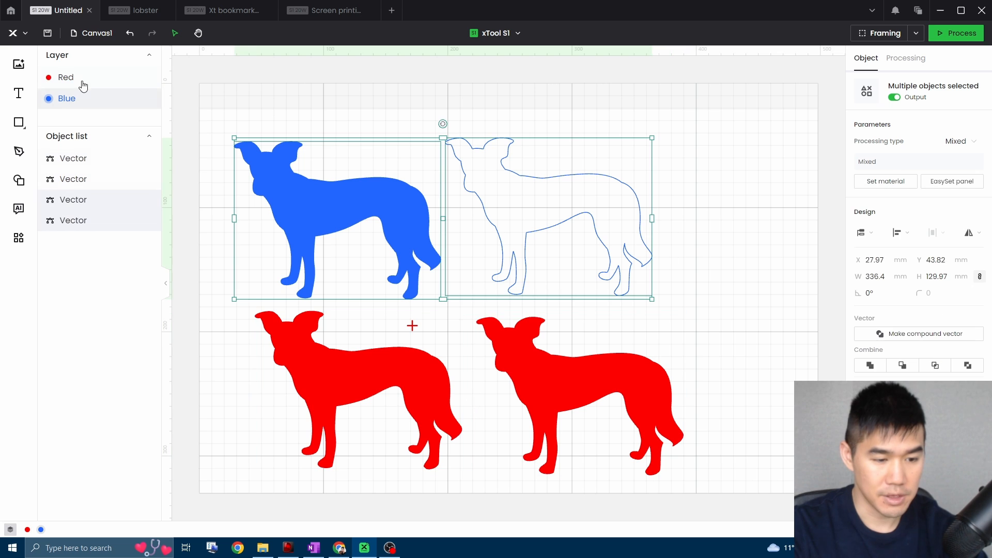
left_click(707, 252)
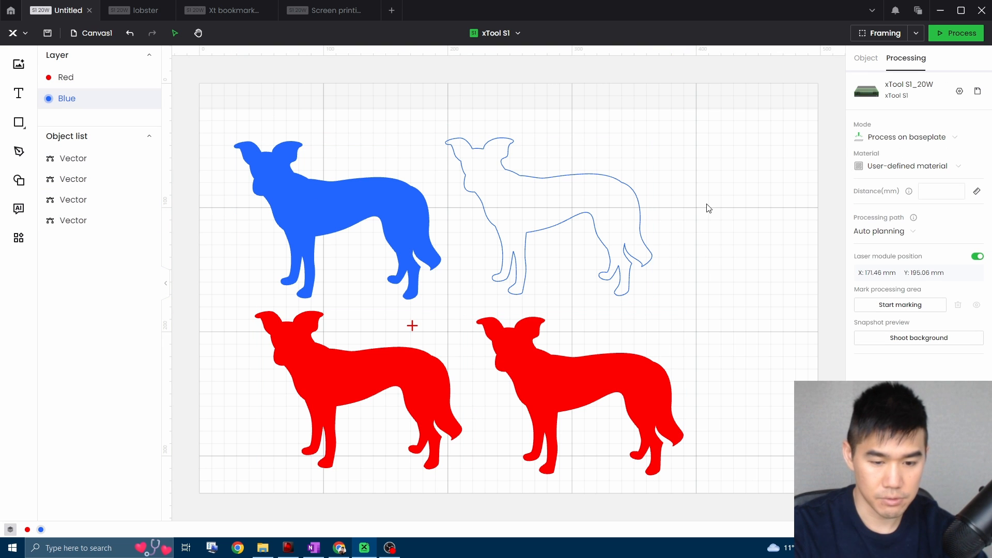
Undo the creation of both red dogs and review the available processing modes.
key("ctrl+z")
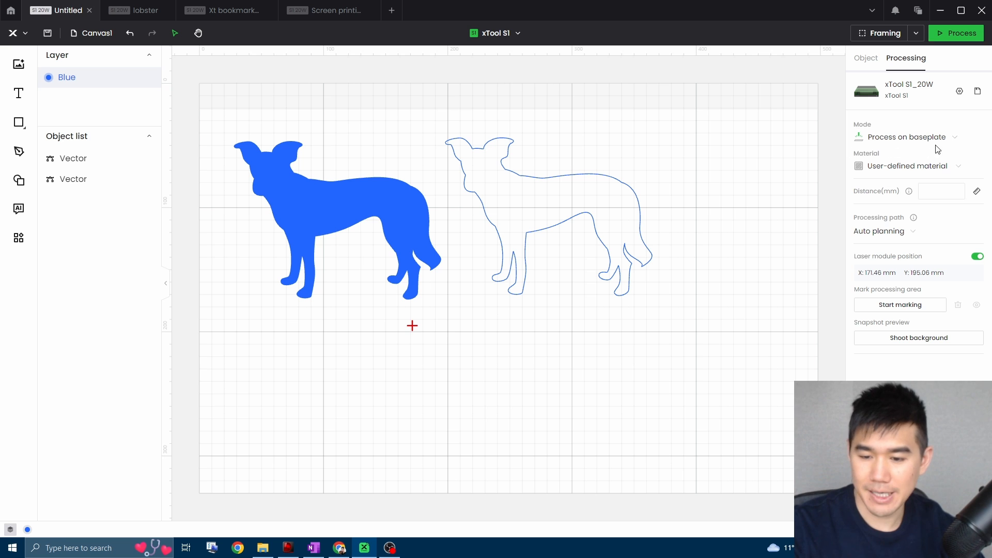
left_click(976, 138)
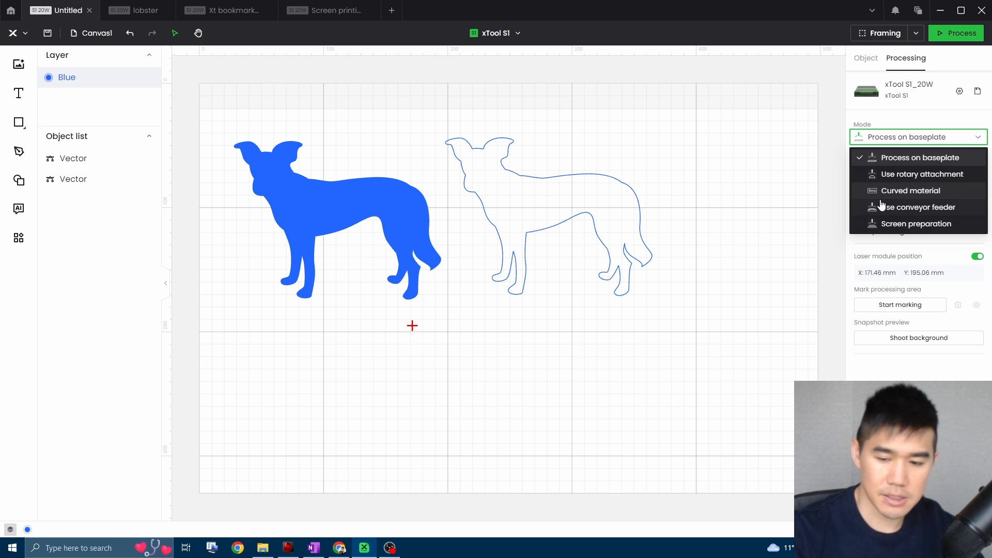
left_click(956, 140)
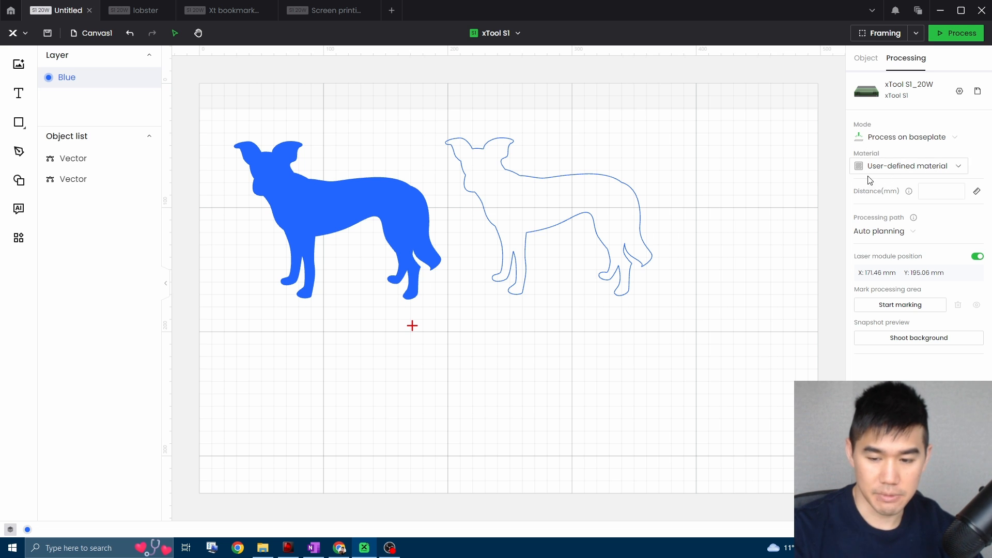
Browse the preset materials and set the material to 3mm Basswood Plywood.
left_click(978, 166)
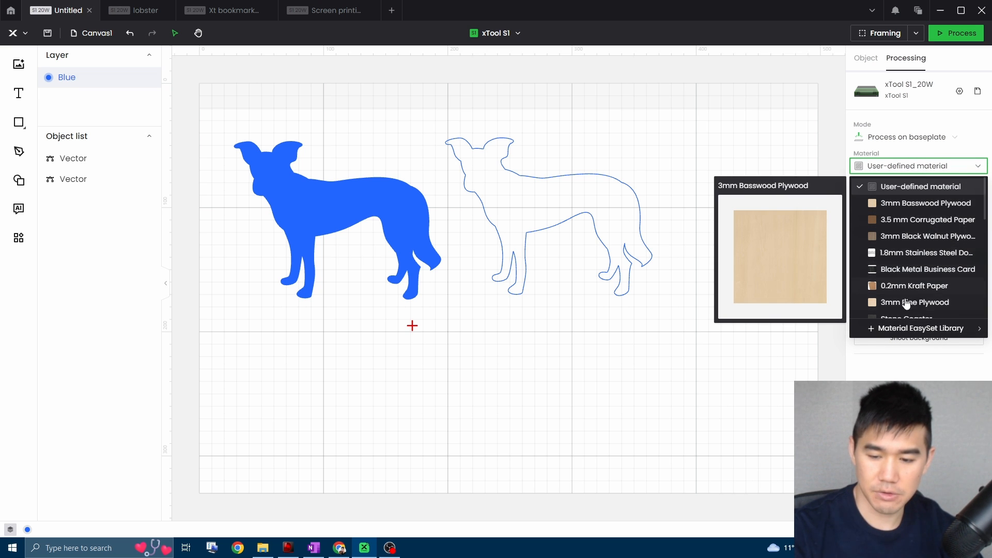
scroll(905, 294, "down", 3)
scroll(907, 259, "up", 3)
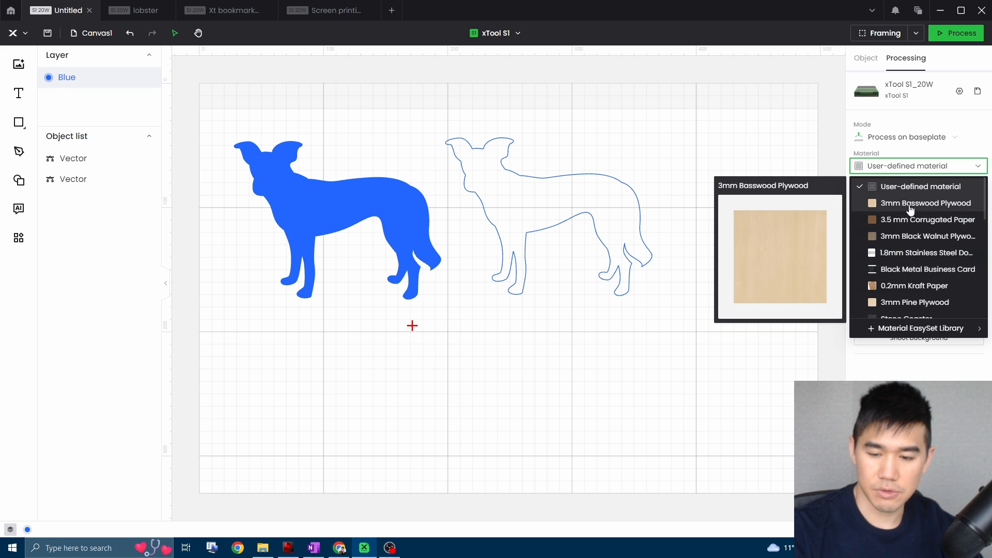
scroll(909, 238, "down", 3)
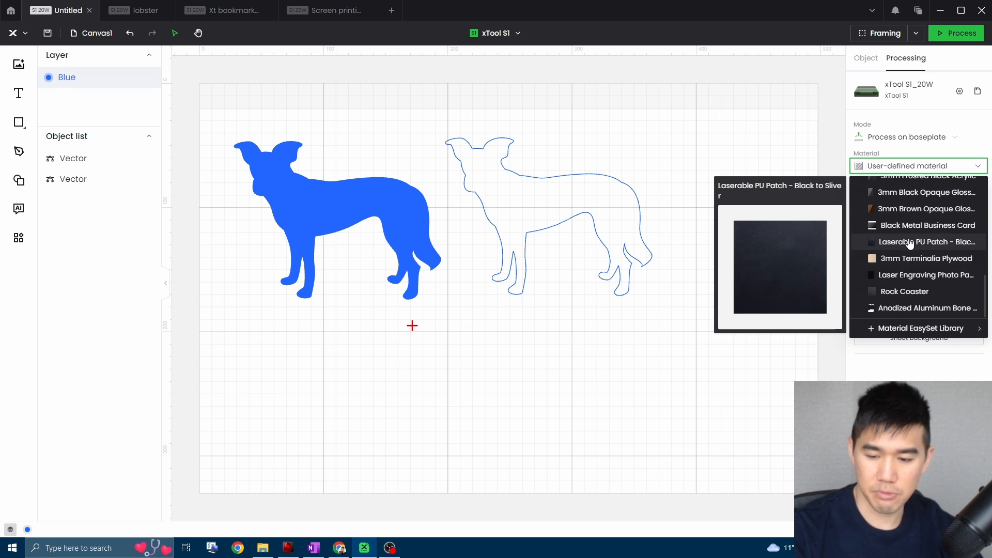
scroll(909, 253, "up", 3)
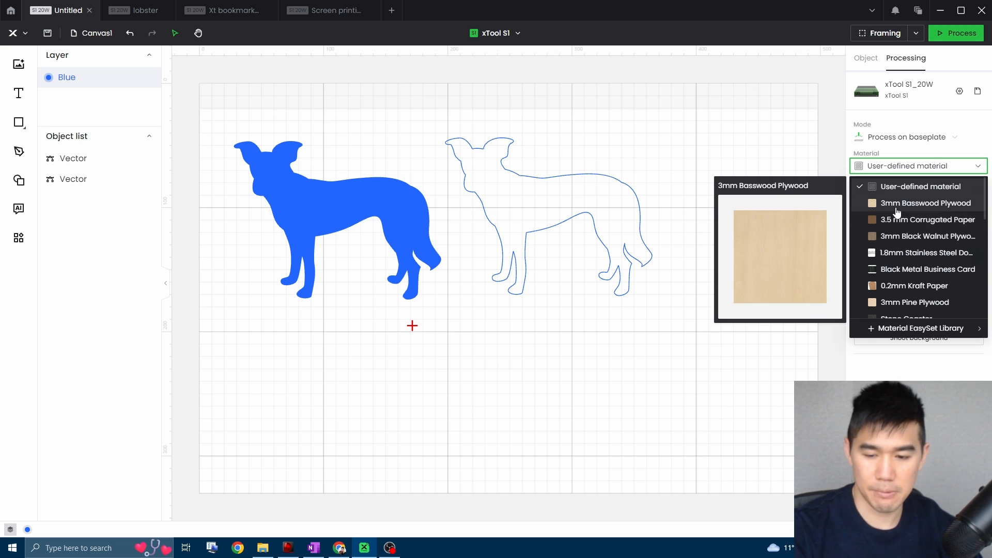
left_click(931, 207)
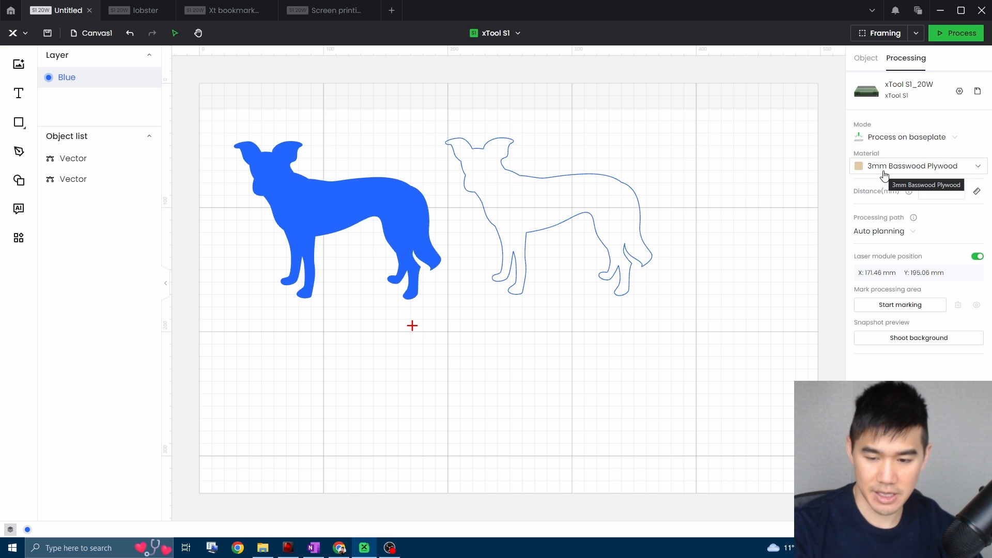
Assign the filled dog 100% power and 300 mm/s speed from the basswood plywood One-click set chart in EasySet.
left_click(375, 202)
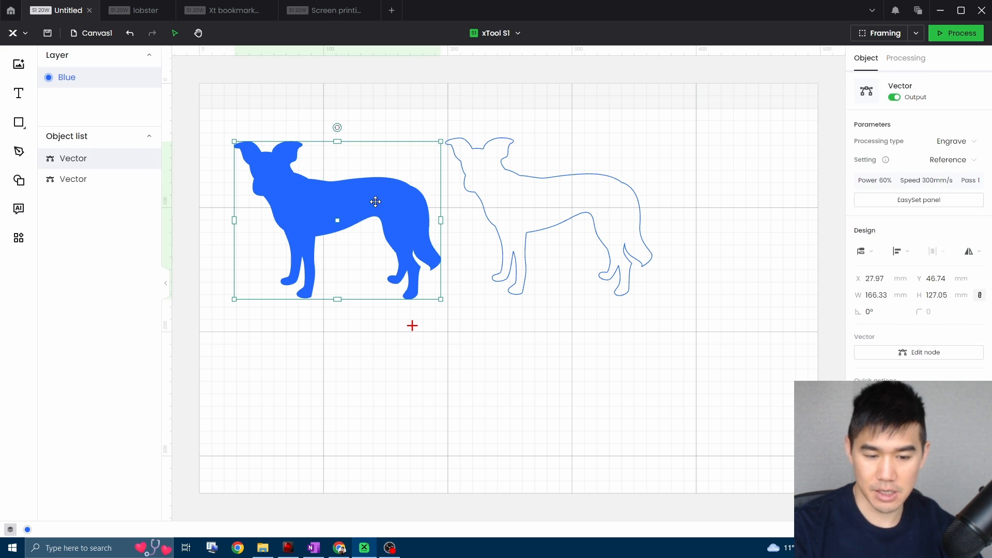
left_click(888, 205)
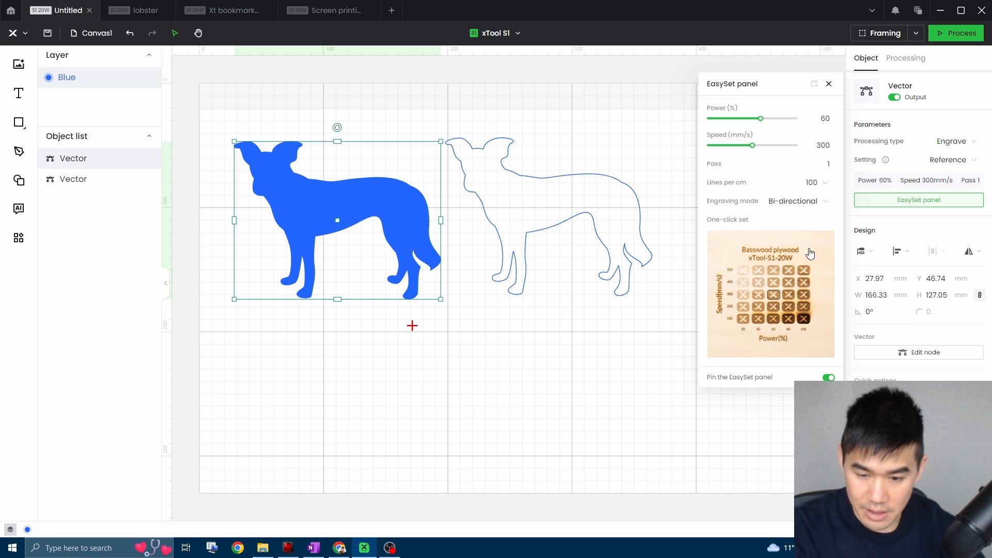
left_click(790, 255)
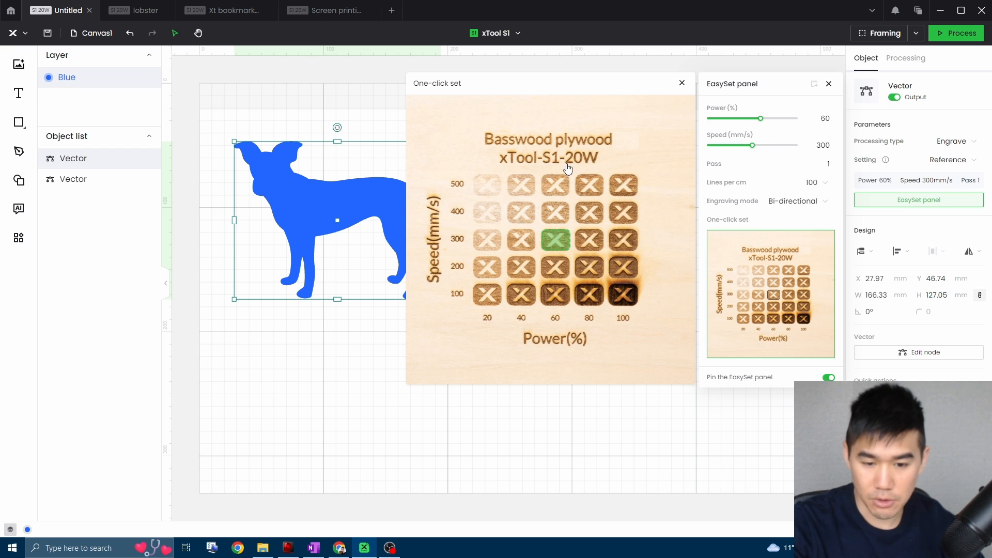
mouse_move(626, 249)
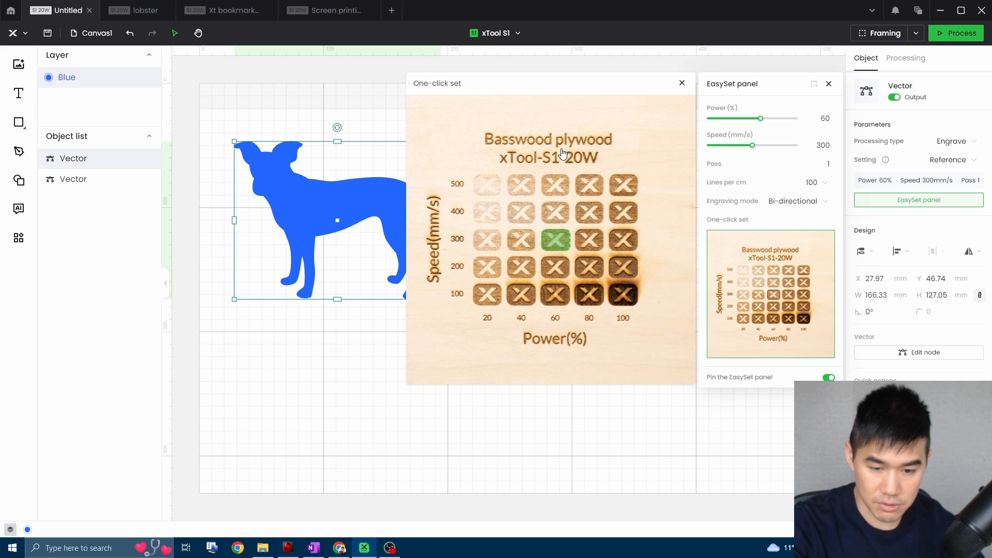
left_click(623, 240)
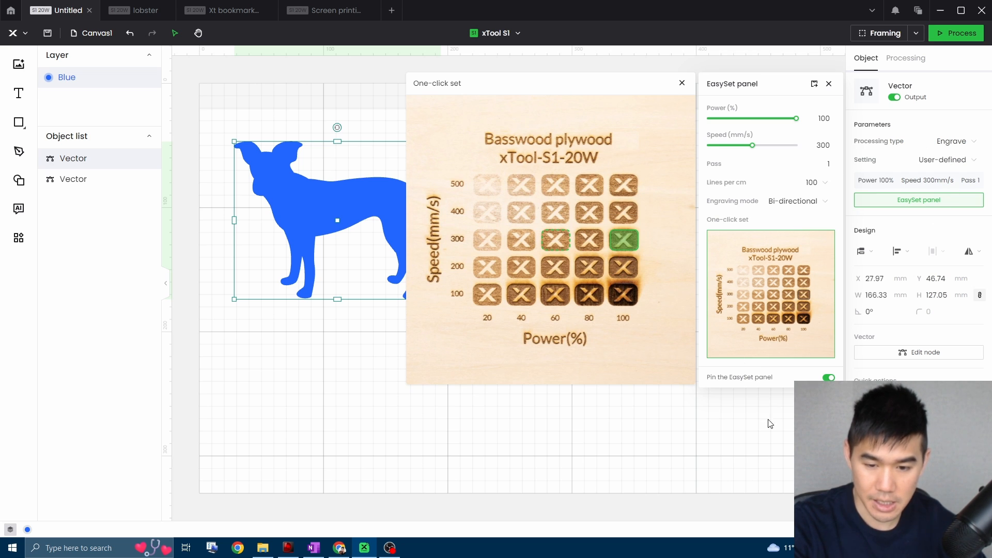
left_click(789, 417)
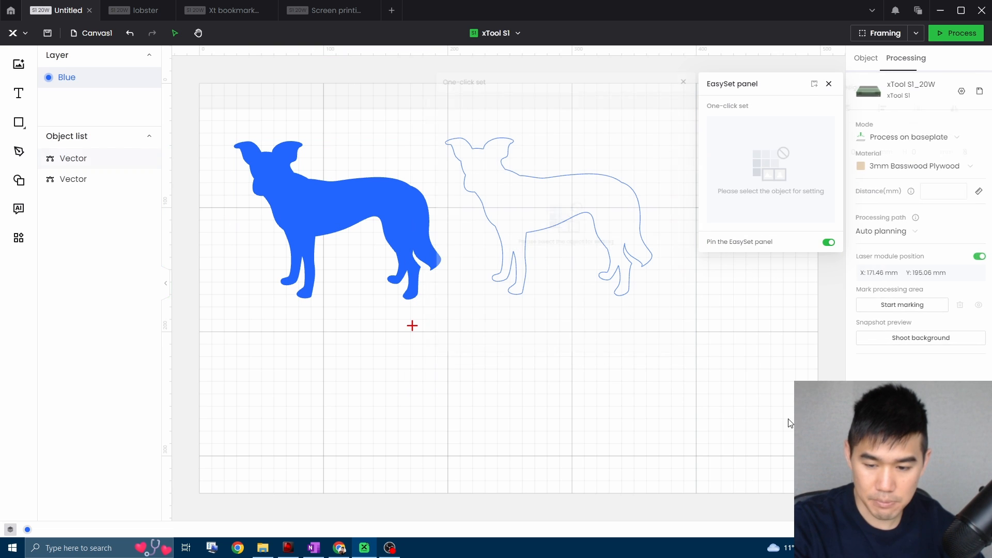
Set the material to 3mm Black Walnut Plywood and inspect its One-click set chart for the filled dog.
left_click(933, 171)
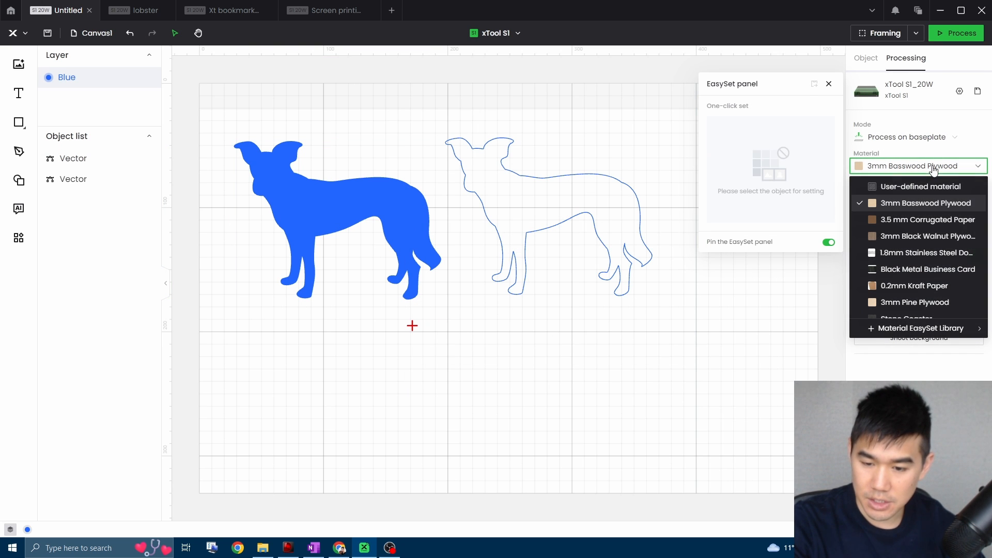
left_click(938, 238)
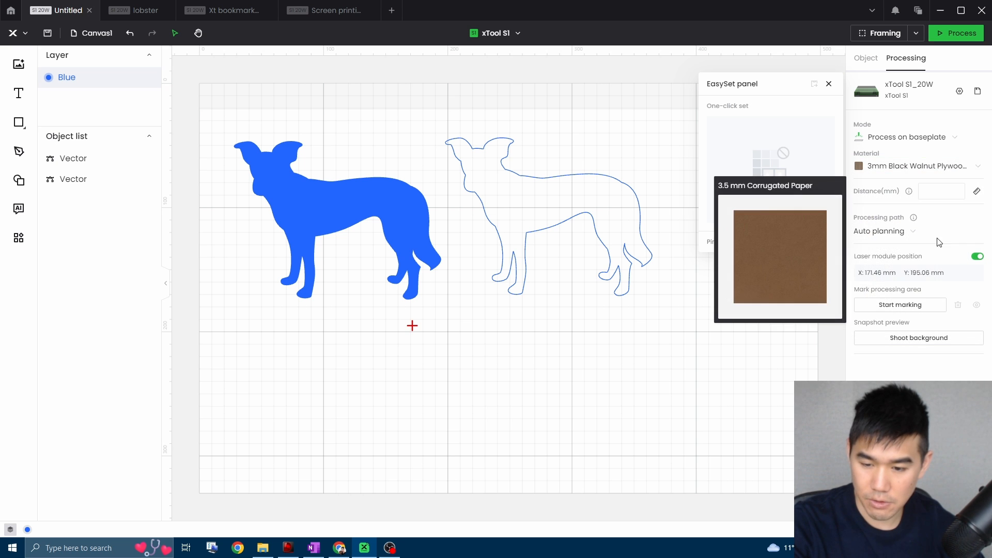
left_click(388, 209)
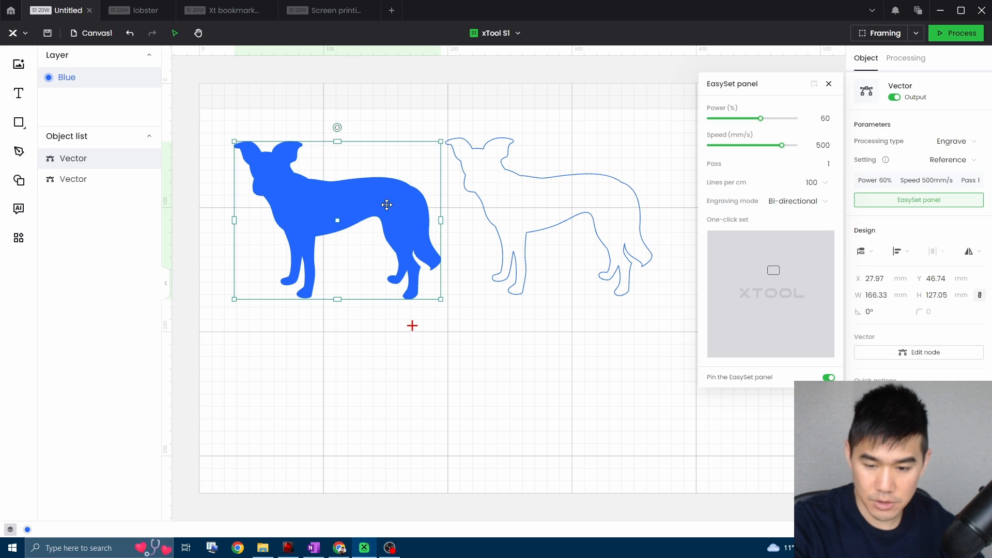
left_click(816, 342)
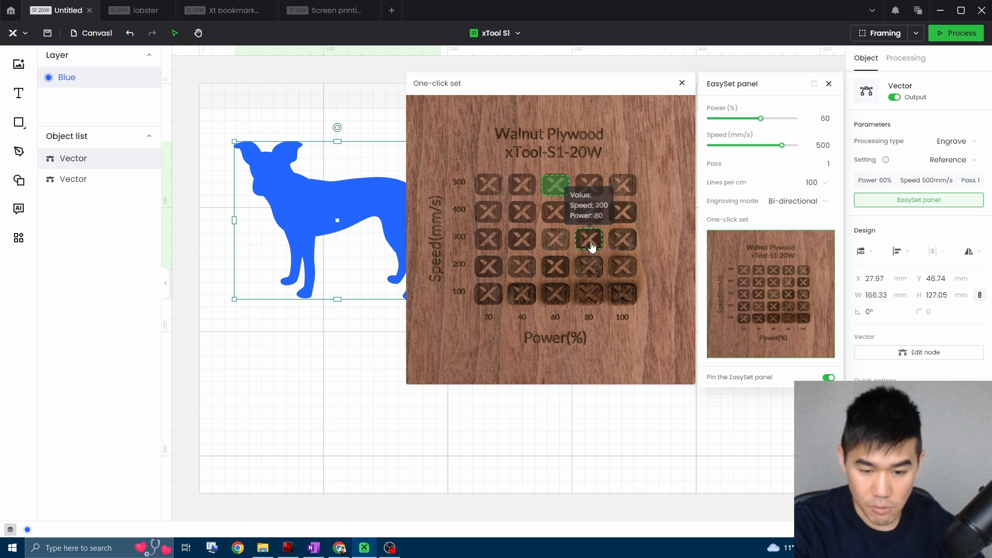
left_click(682, 434)
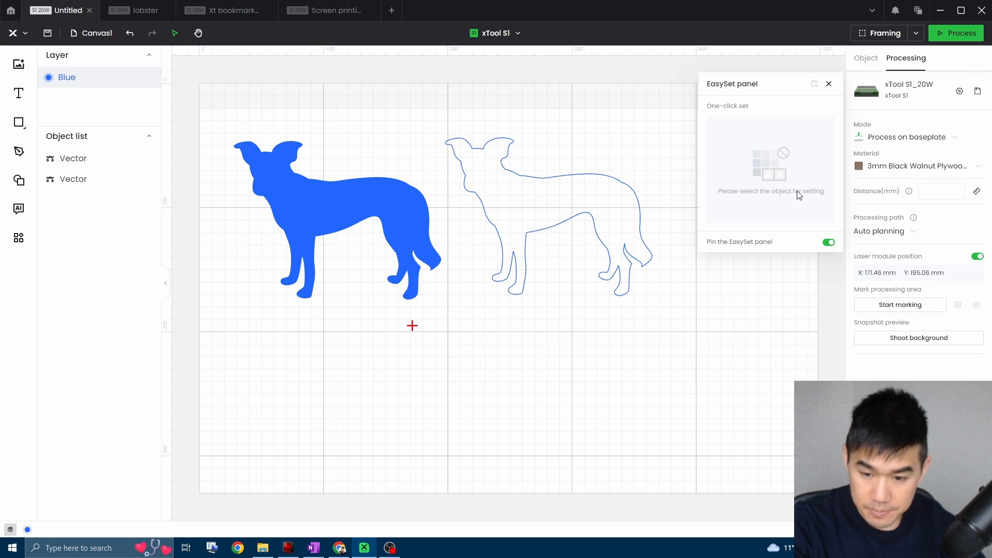
left_click(390, 202)
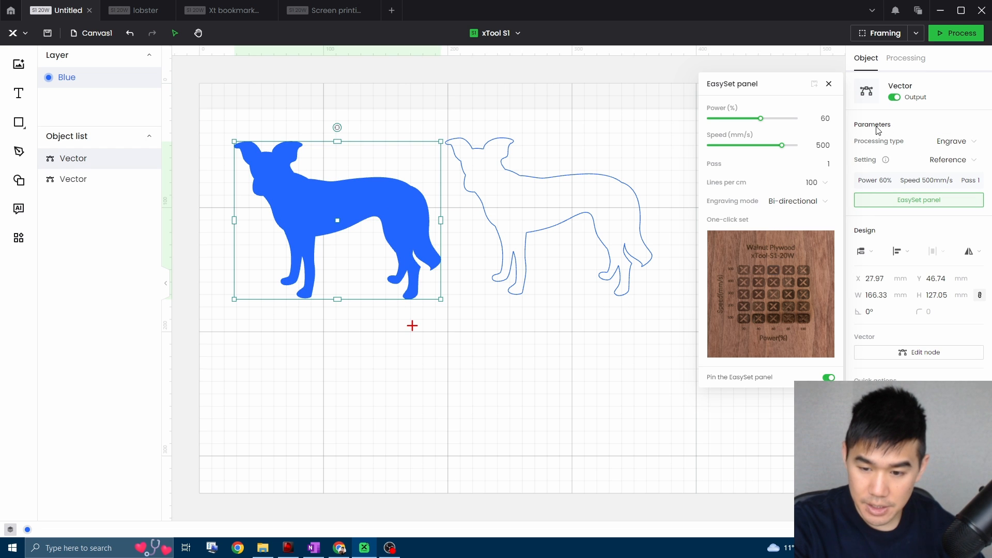
Change the processing material to Rock Coaster.
left_click(622, 149)
left_click(905, 58)
left_click(914, 166)
scroll(917, 287, "down", 5)
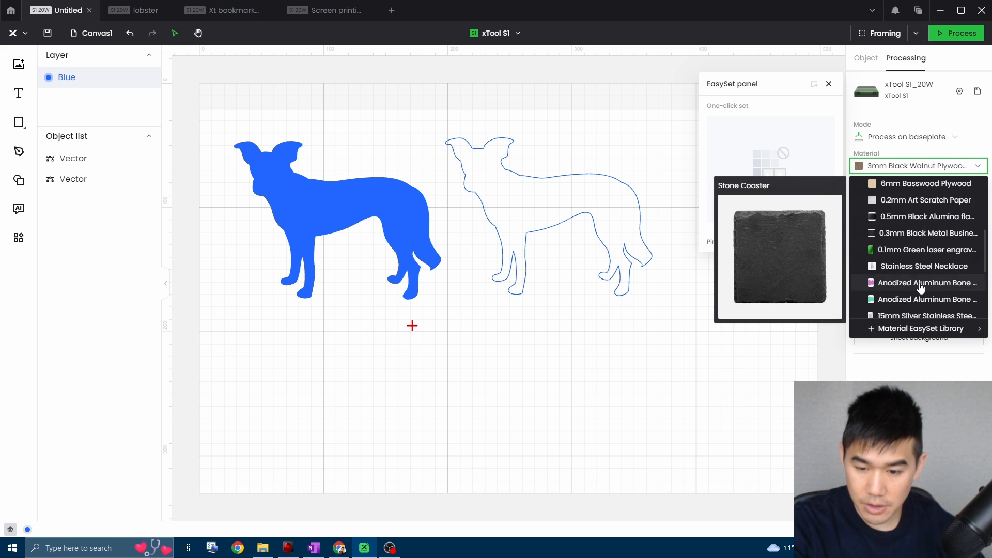
scroll(922, 290, "down", 5)
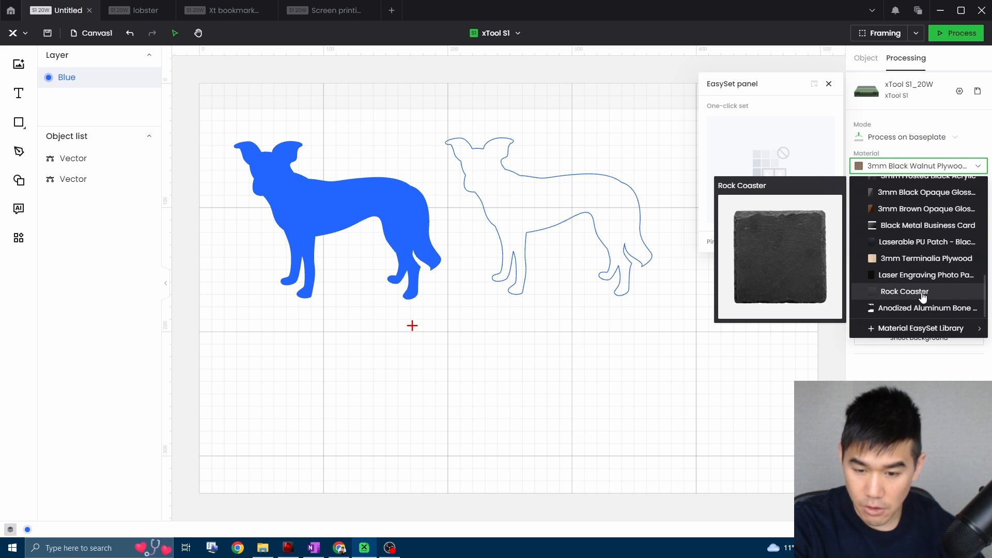
left_click(905, 291)
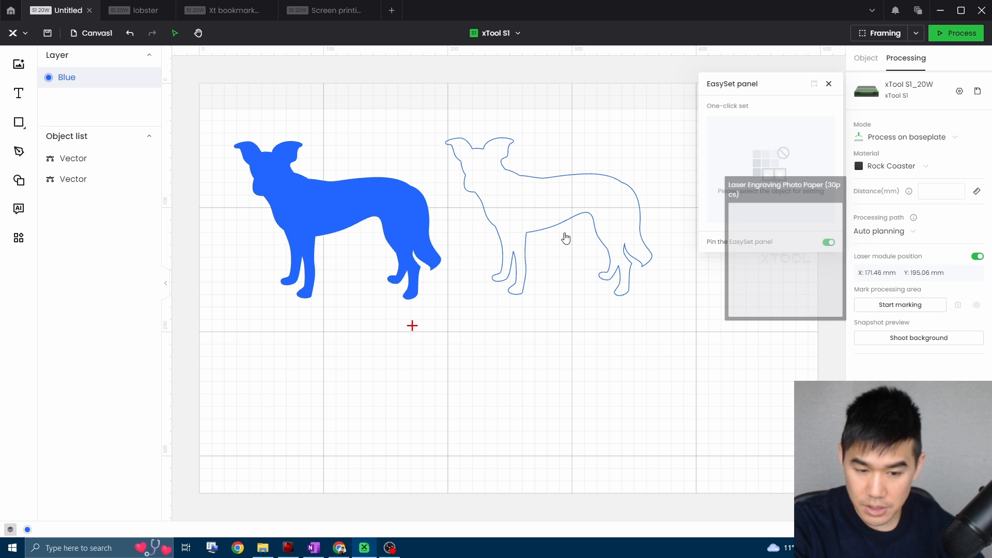
Assign the filled dog 80% power and 350 mm/s speed from the Rock Coaster One-click set chart.
left_click(380, 208)
left_click(817, 334)
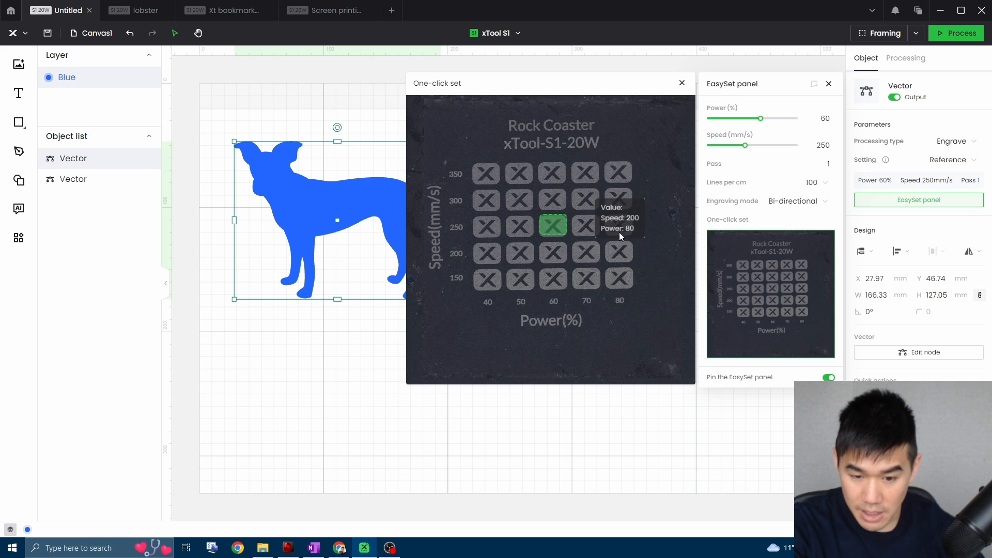
mouse_move(624, 227)
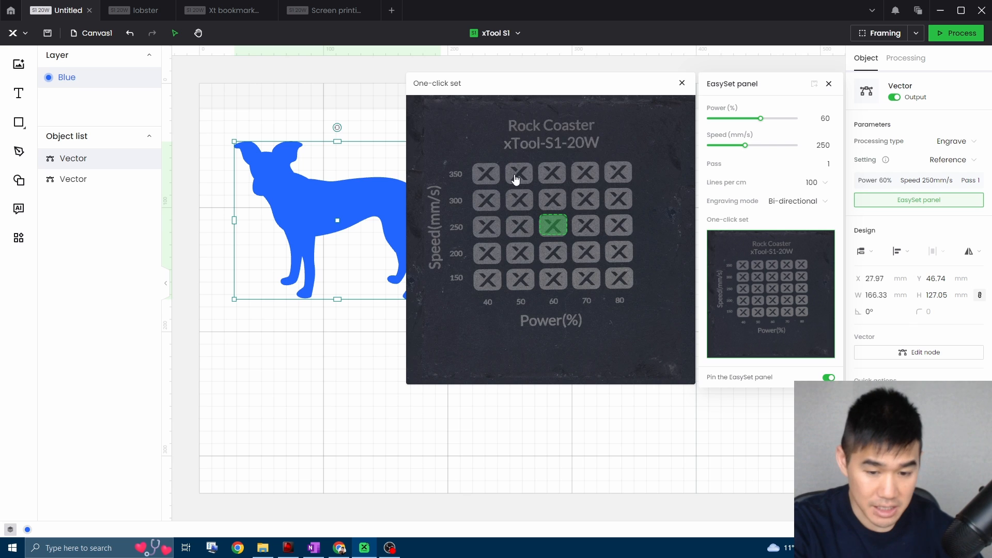
left_click(617, 173)
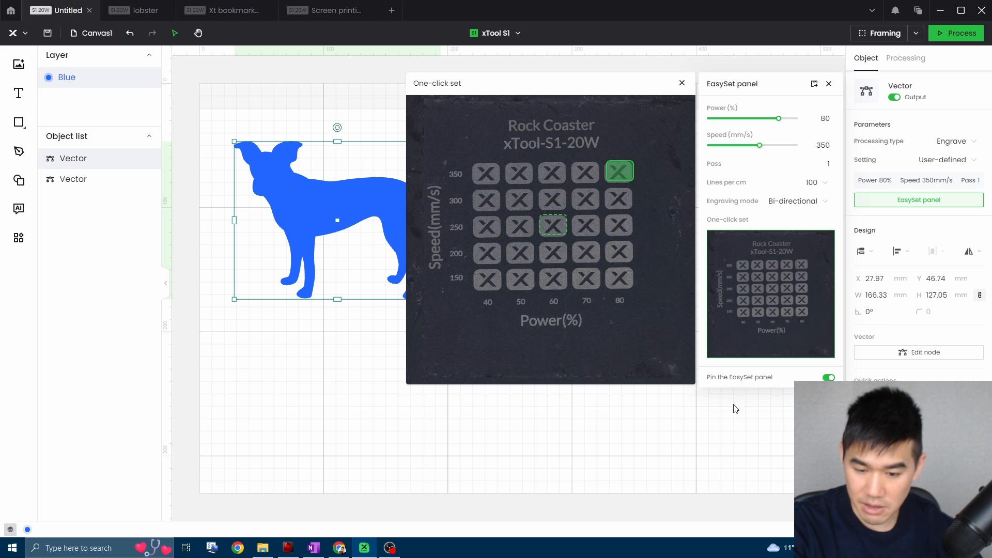
left_click(780, 422)
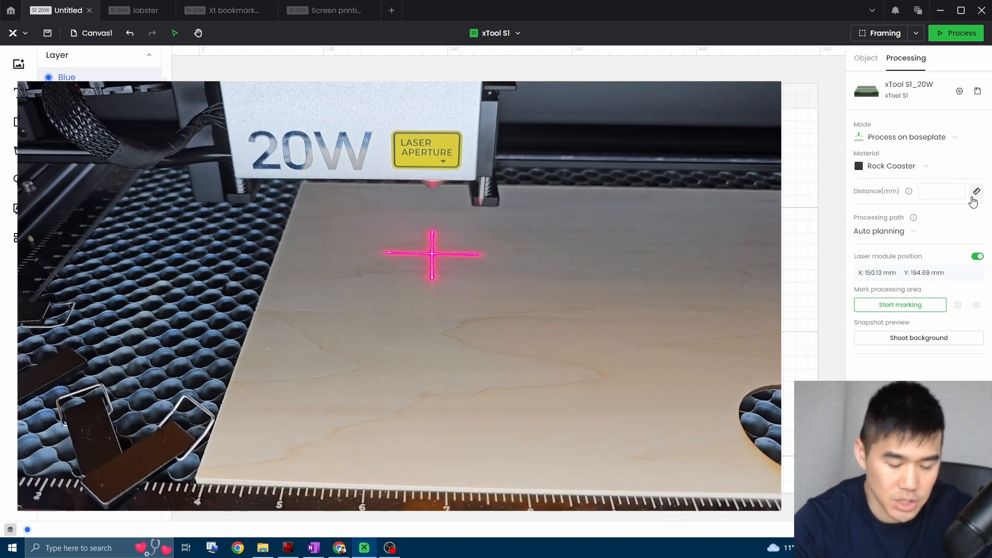
Measure the distance to the material automatically with the laser module.
left_click(963, 191)
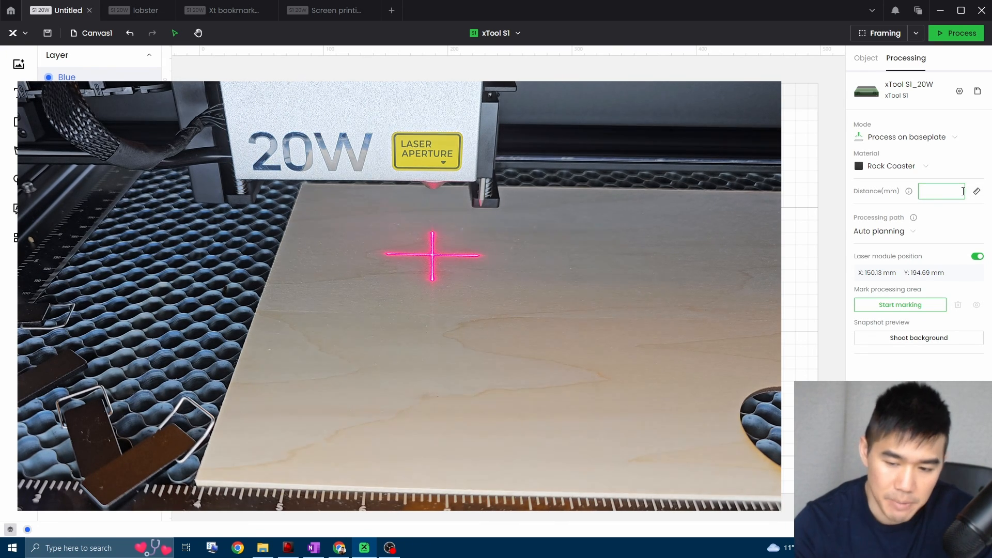
left_click(978, 192)
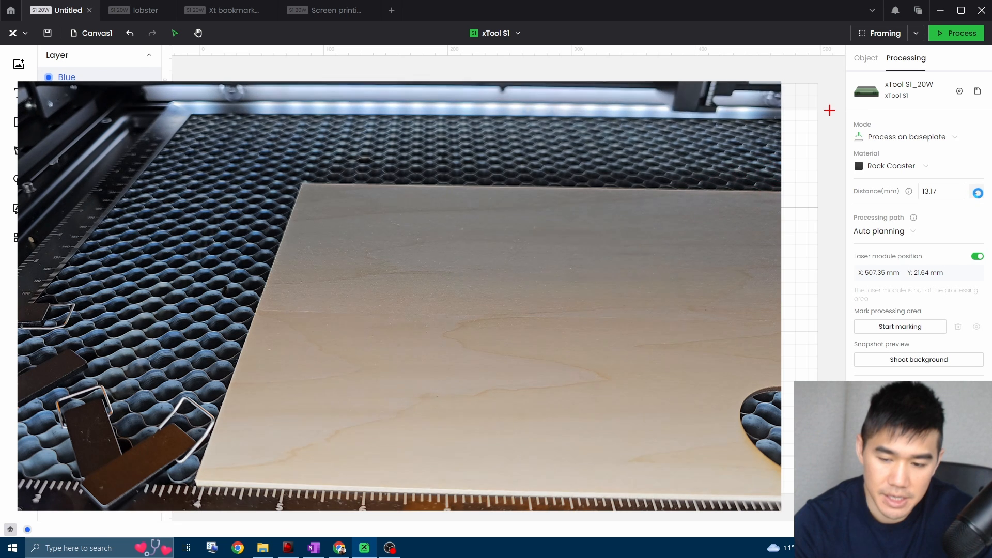
left_click(948, 197)
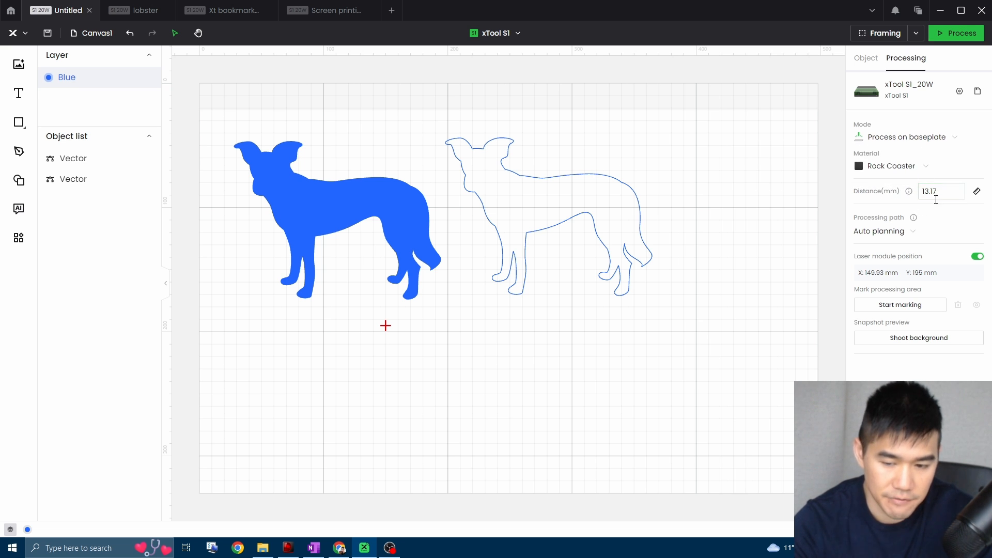
Mark a two-point rectangular processing area around the material with the laser module and add it to the canvas.
left_click(905, 306)
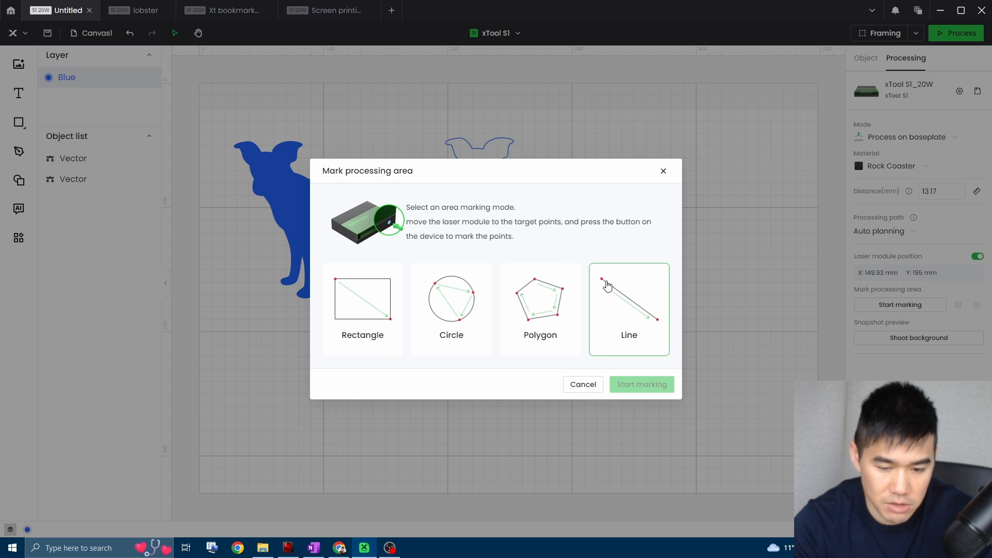
left_click(351, 309)
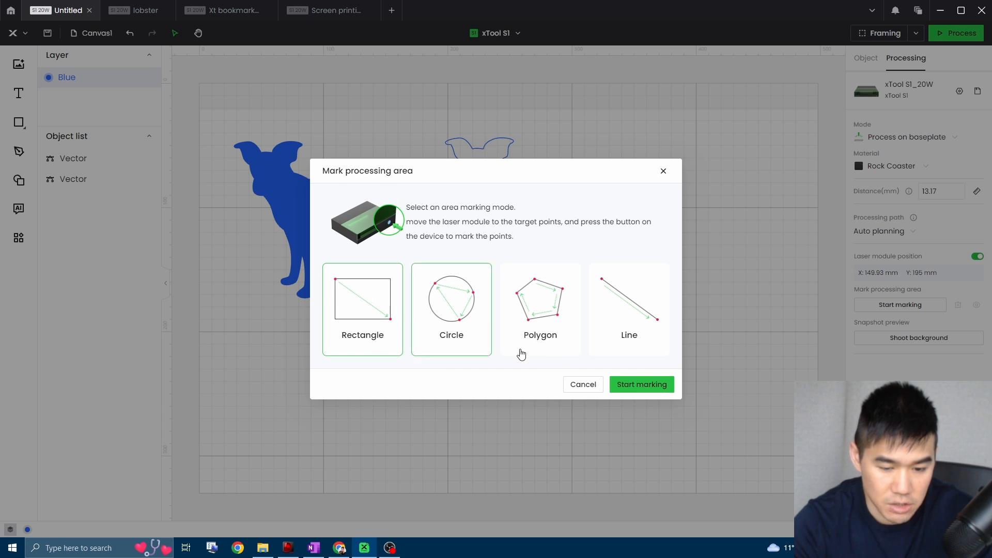
left_click(641, 384)
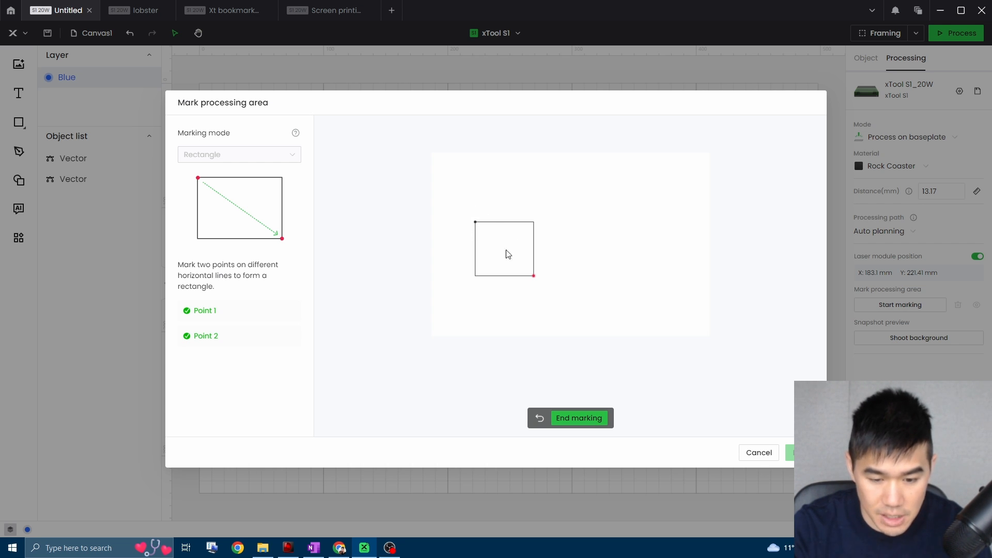
left_click(579, 419)
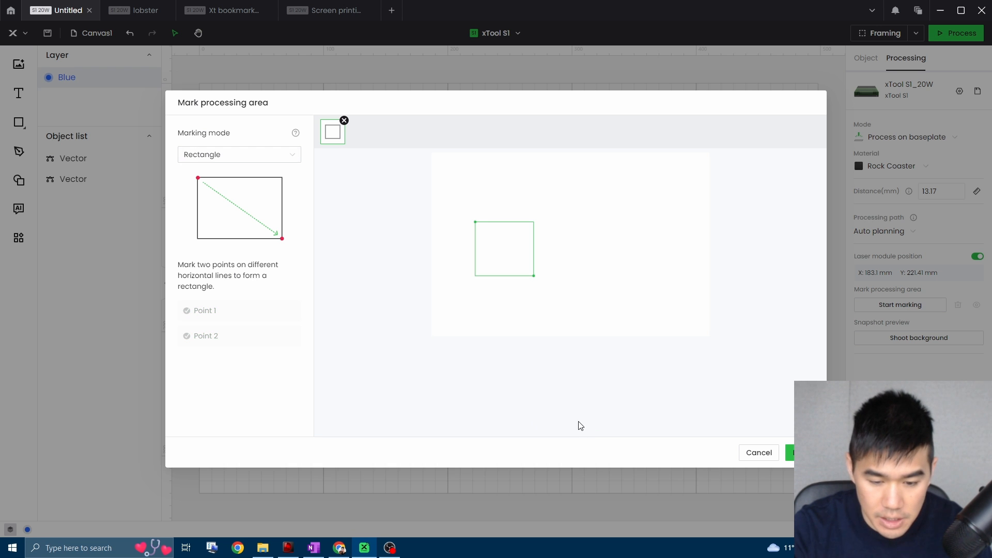
left_click(798, 452)
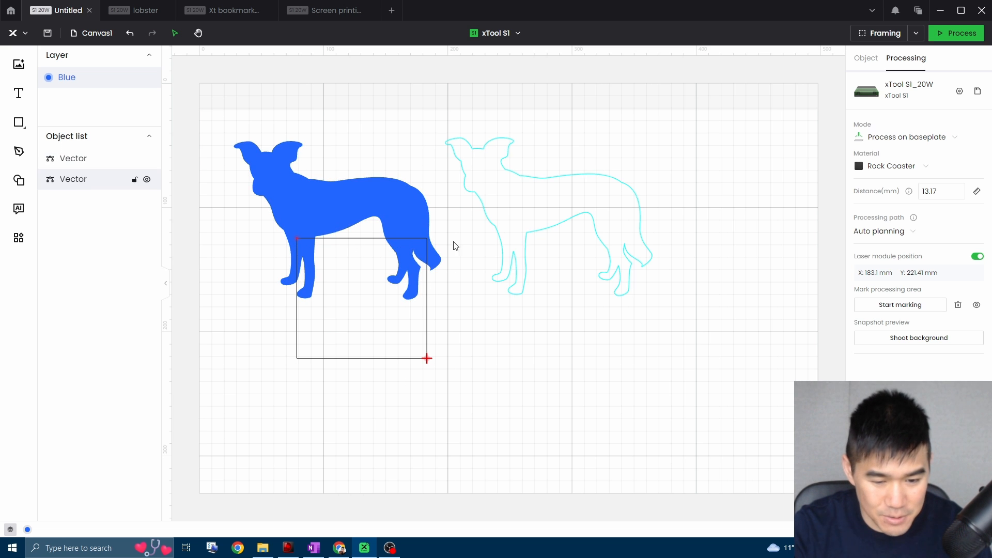
Scale the filled dog down to about 61.57 × 47.03 mm and place it inside the marked rectangle.
left_click_drag(382, 221, 432, 296)
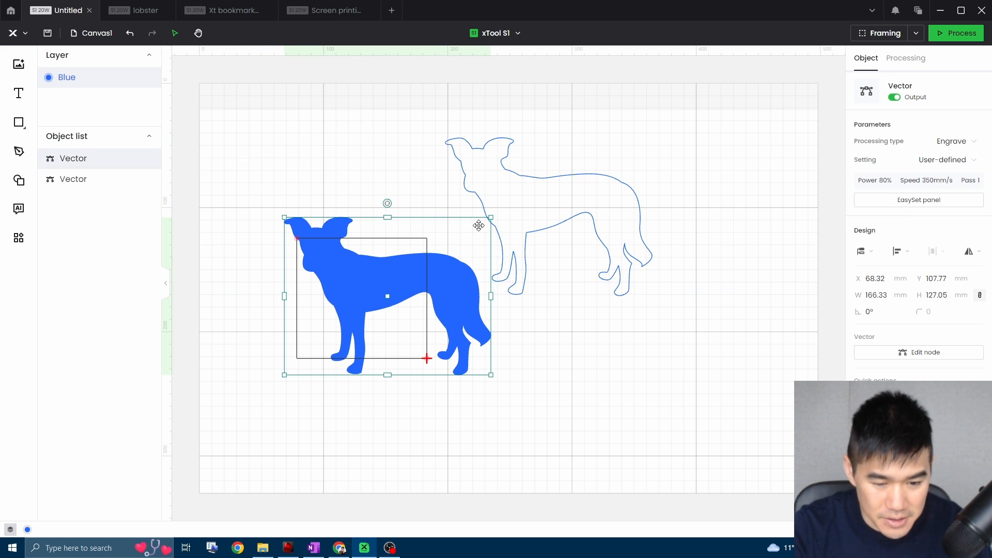
left_click_drag(283, 218, 414, 330)
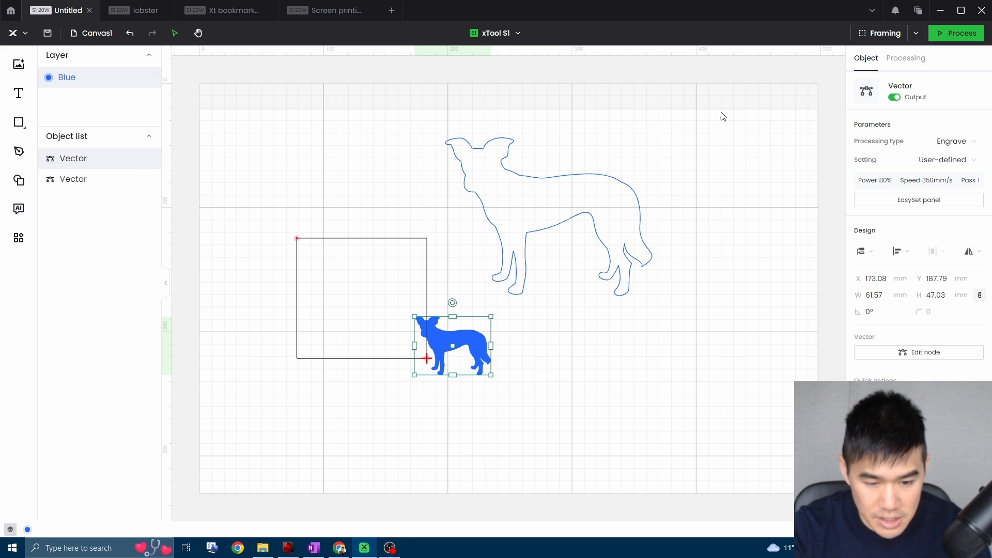
left_click_drag(472, 345, 359, 275)
Shrink the outline dog and fit it inside the marked rectangle, diagonally below the filled dog, nudging the filled dog to X 79.9, Y 130.39 mm.
left_click_drag(593, 200, 522, 238)
left_click_drag(572, 195, 405, 318)
left_click(403, 270)
left_click(403, 290)
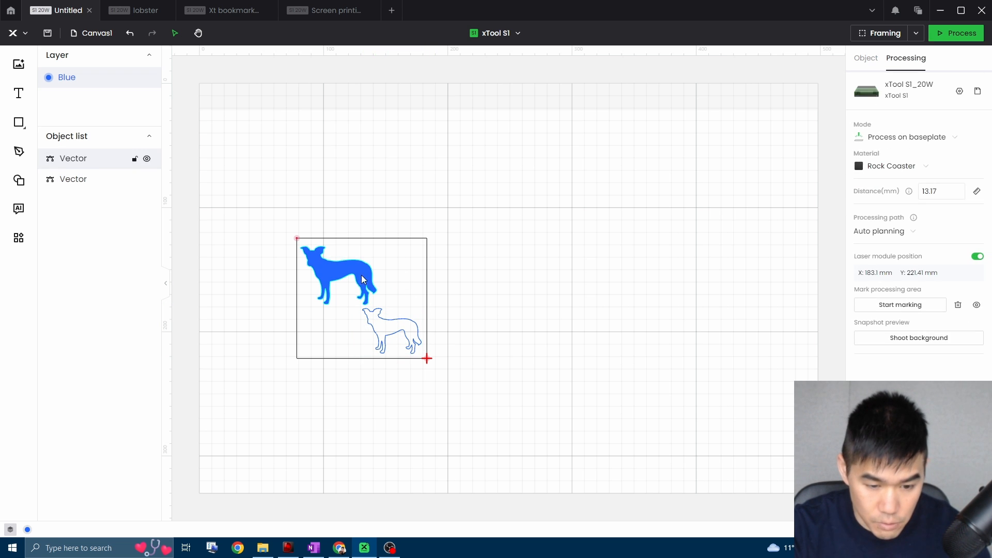
left_click_drag(313, 262, 314, 257)
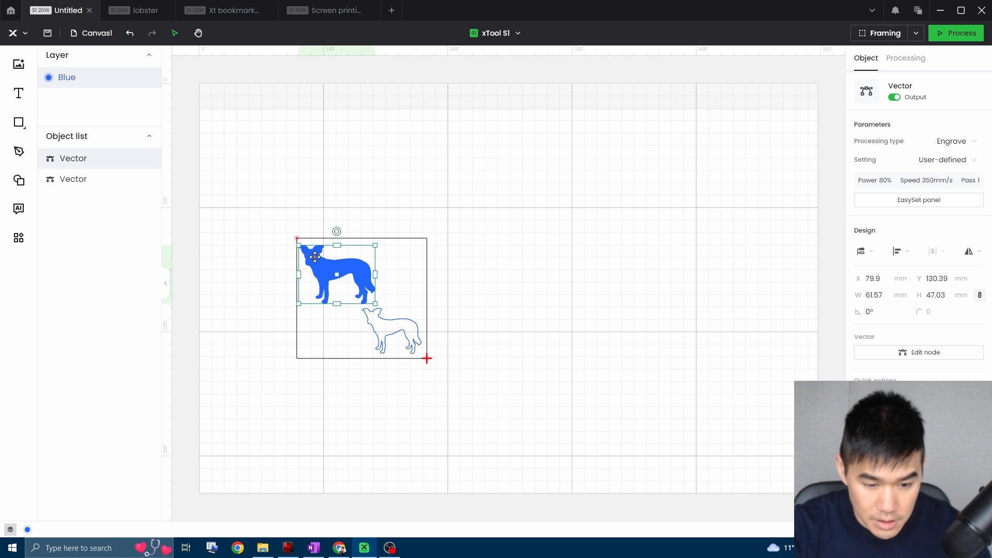
left_click(583, 261)
left_click(866, 59)
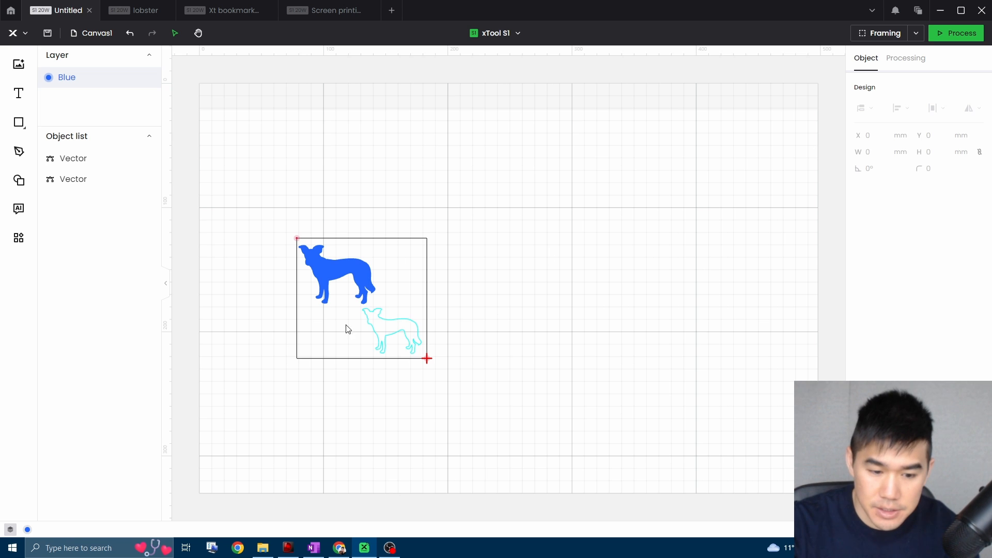
Try the Score processing type on the filled dog and set it to Cut.
left_click(361, 264)
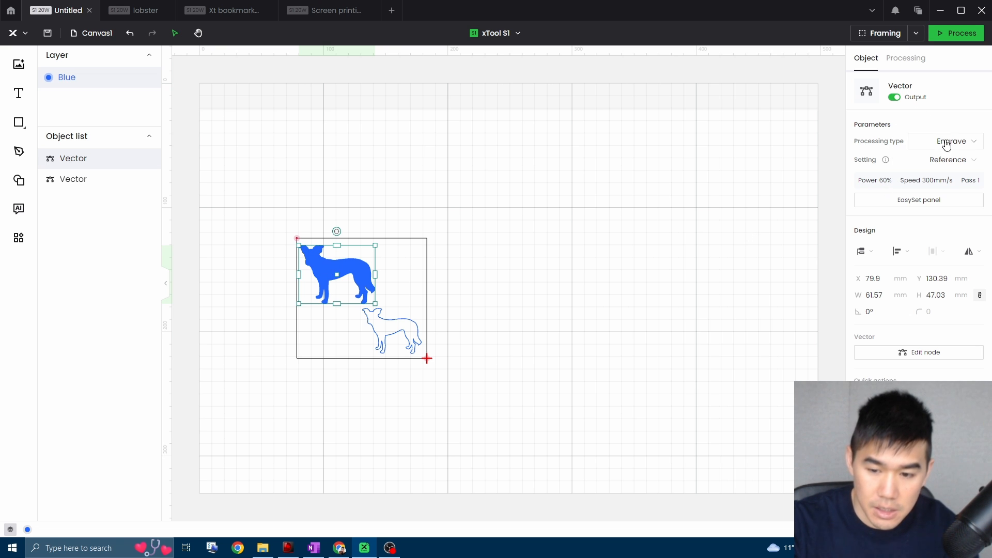
left_click(971, 148)
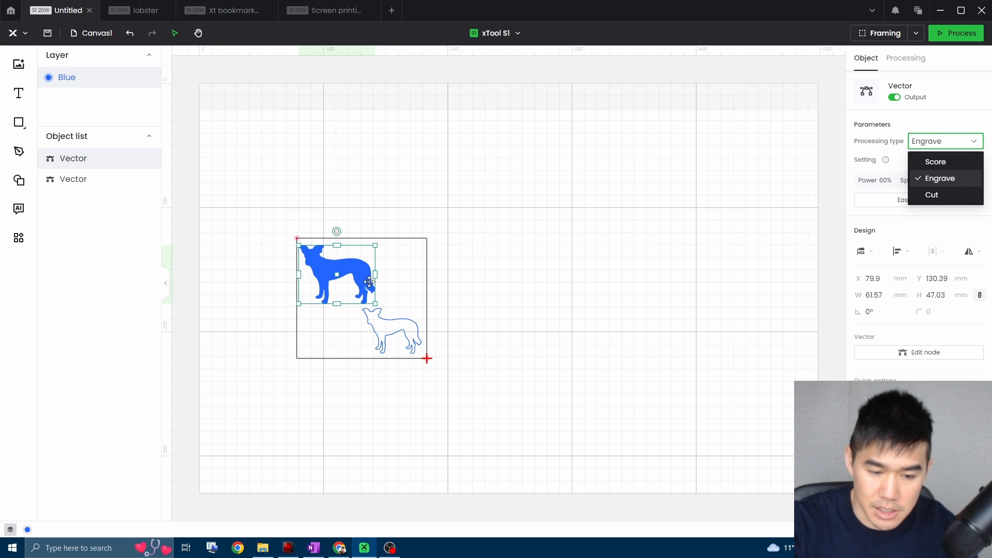
left_click(936, 163)
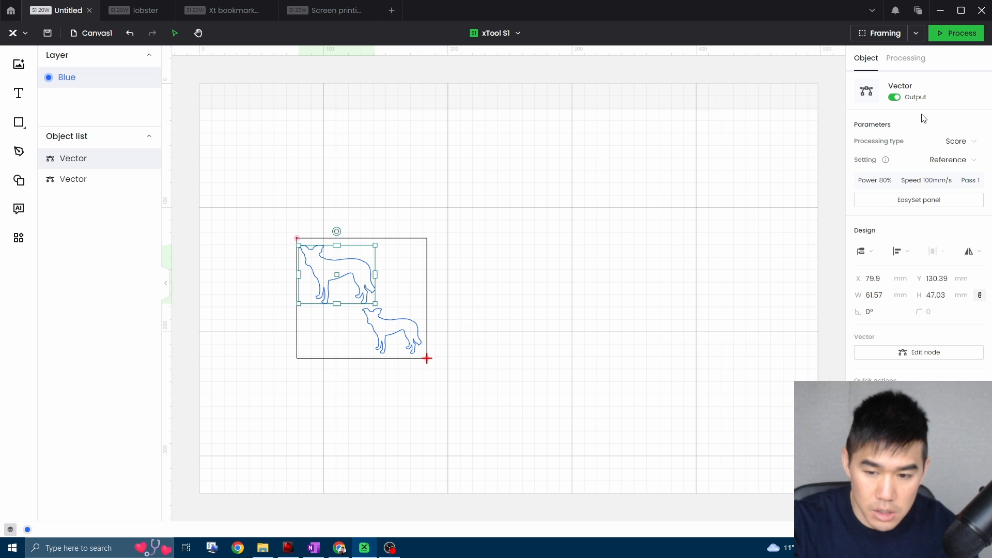
left_click(969, 143)
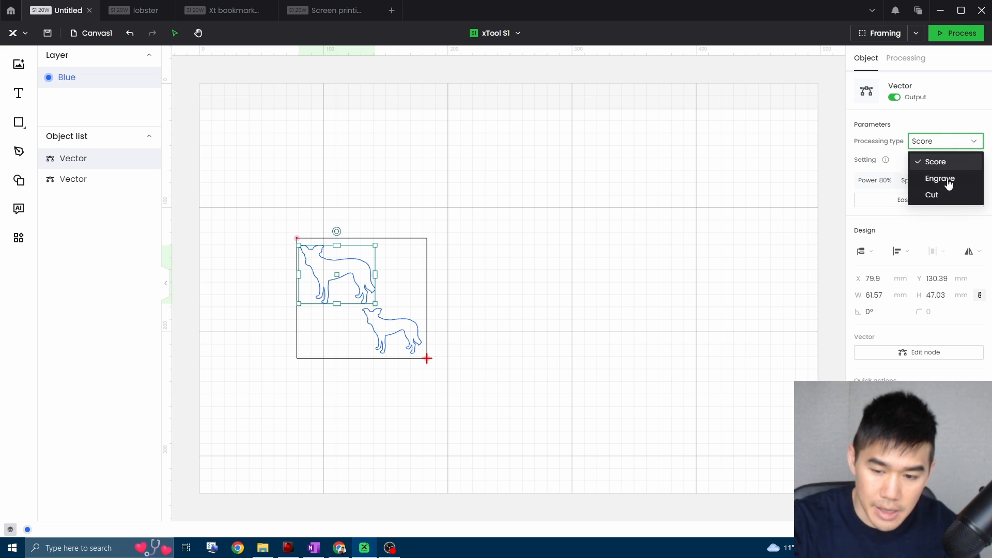
left_click(930, 195)
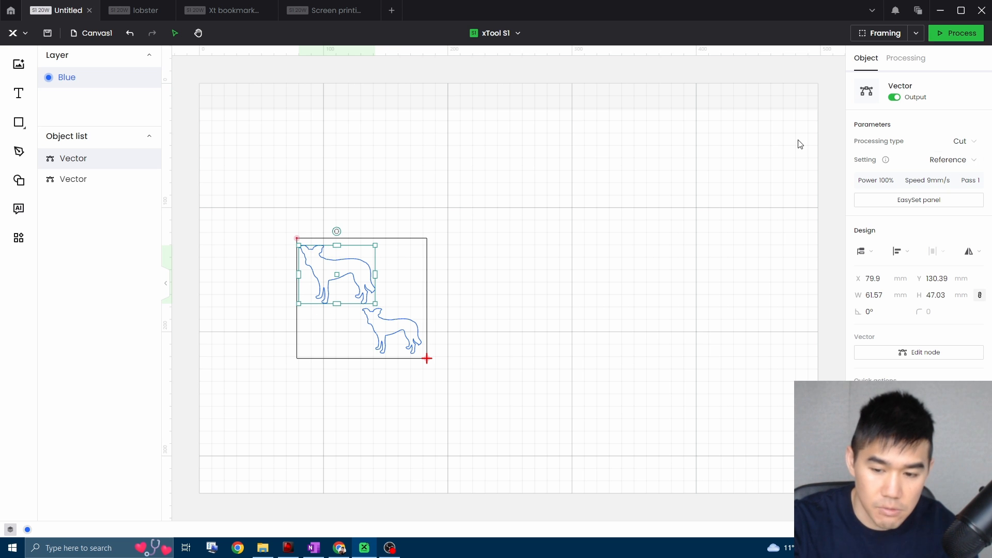
Assign the larger dog's cut 80% power and 9 mm/s speed from the 3 mm Basswood Plywood One-click set chart.
left_click(946, 203)
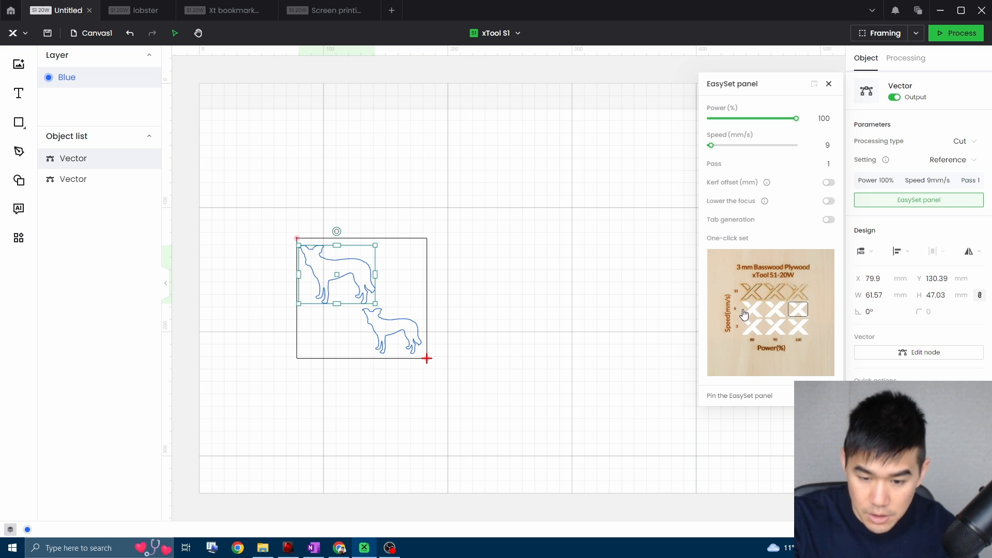
left_click(781, 317)
mouse_move(514, 191)
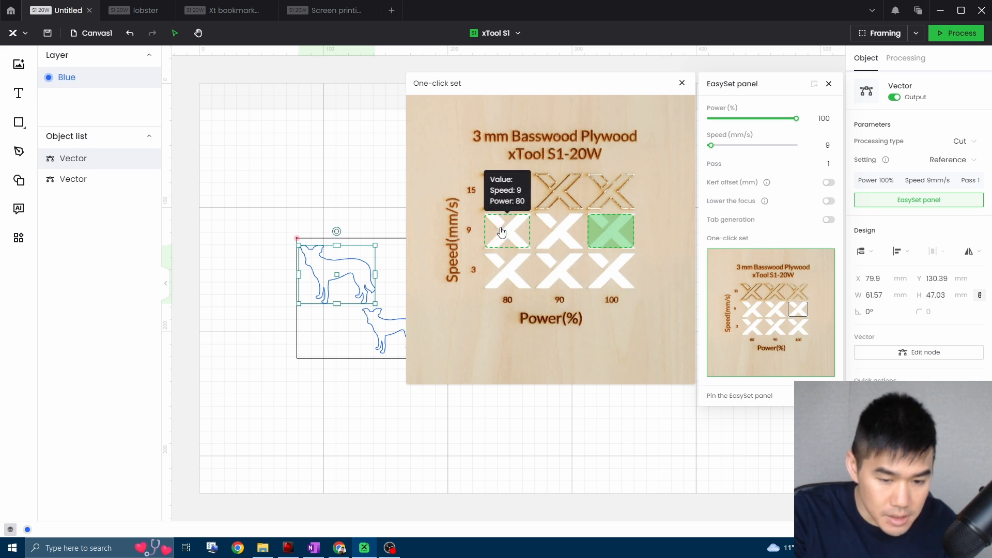
mouse_move(492, 232)
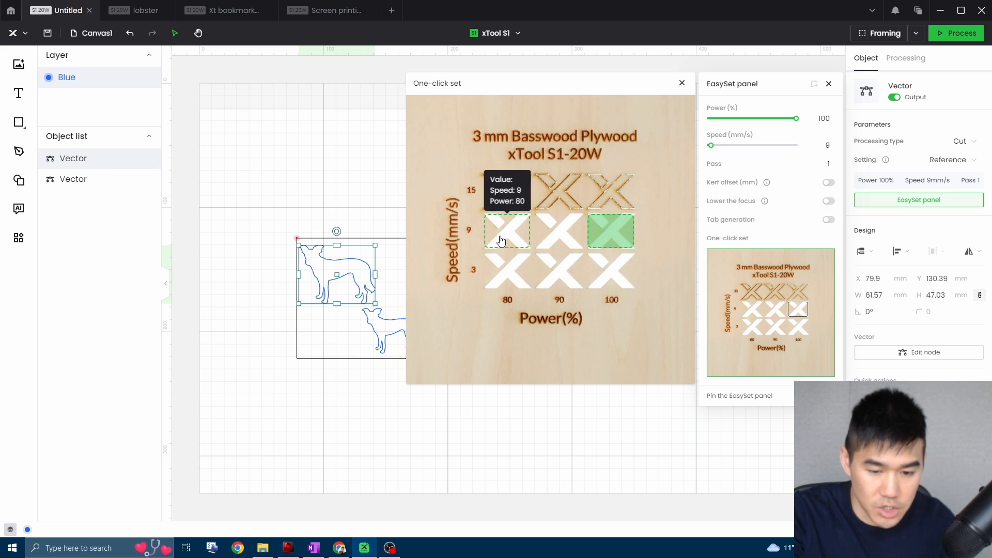
mouse_move(607, 284)
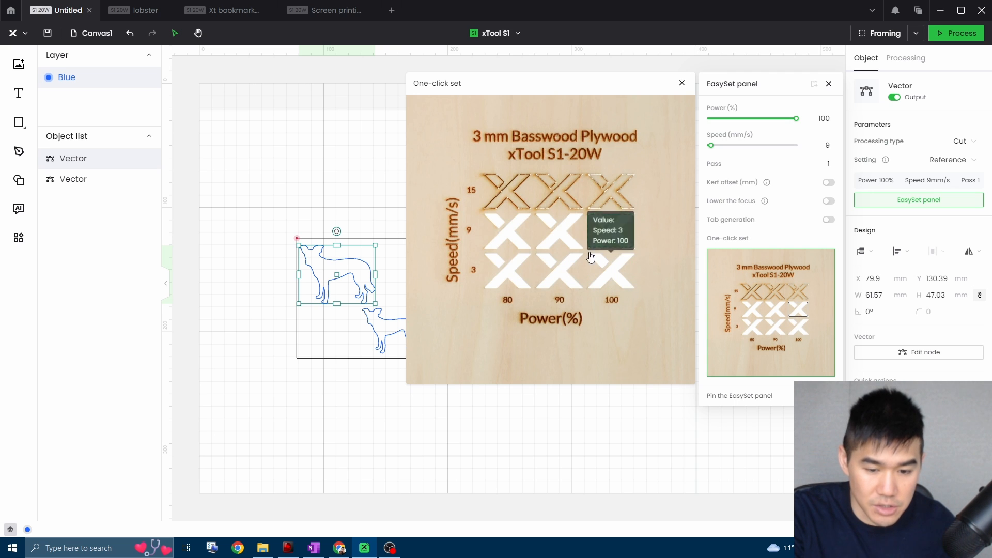
left_click(516, 240)
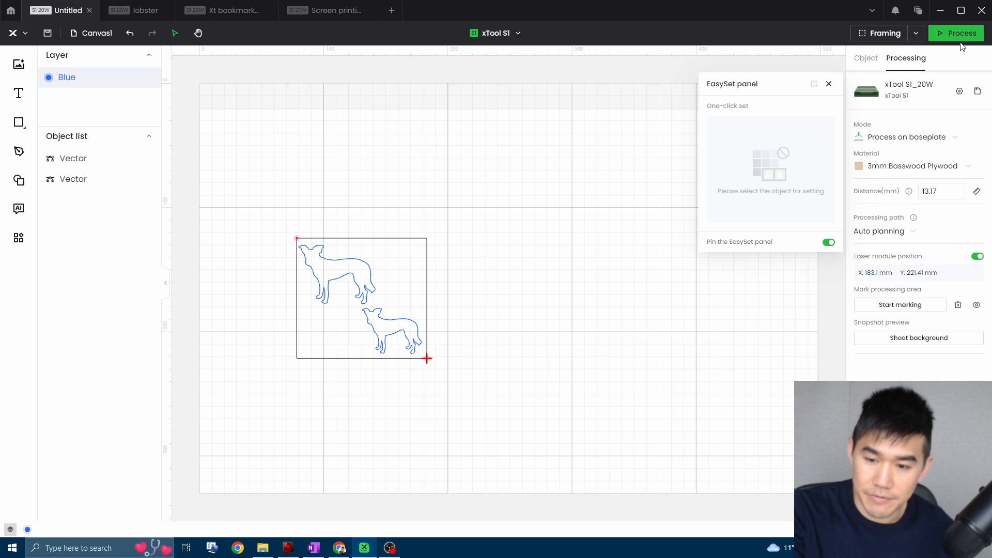
Play the laser path simulation of both dogs in the processing preview and start the job.
left_click(971, 32)
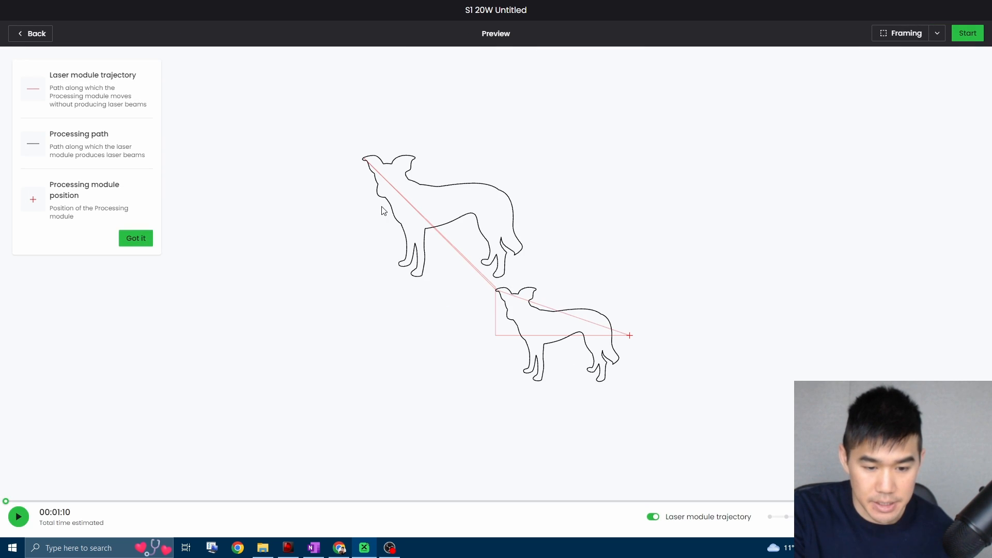
left_click(147, 250)
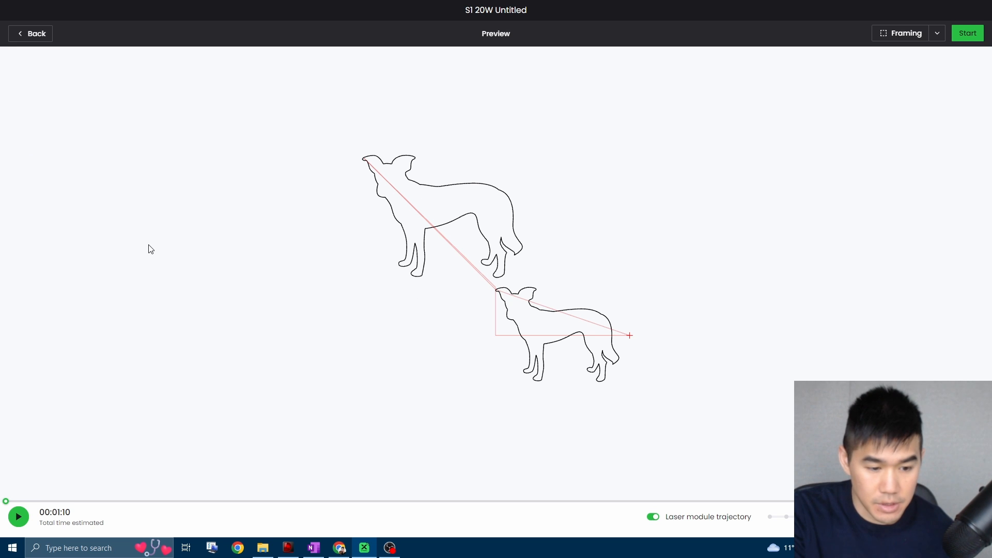
left_click(24, 525)
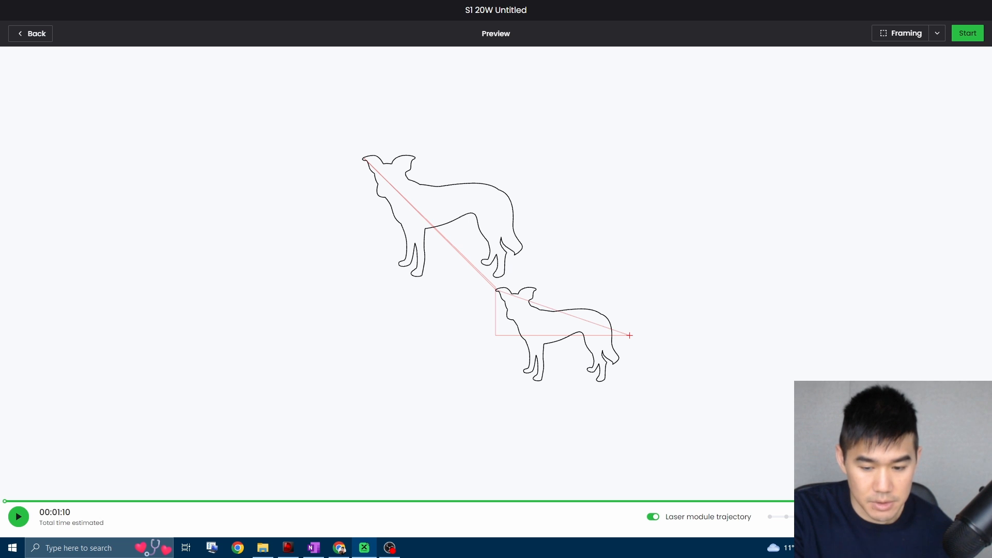
left_click(553, 501)
left_click(25, 518)
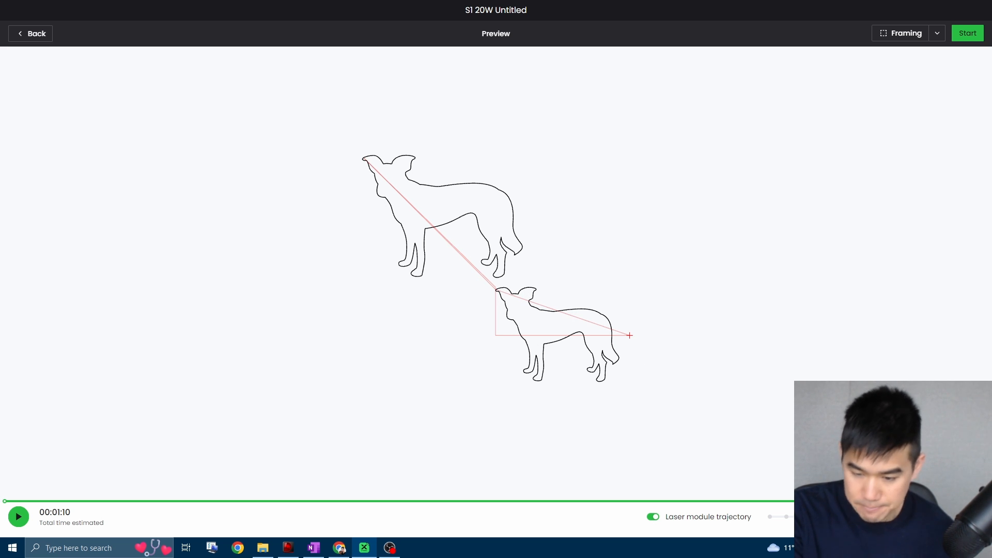
left_click(975, 40)
left_click(564, 329)
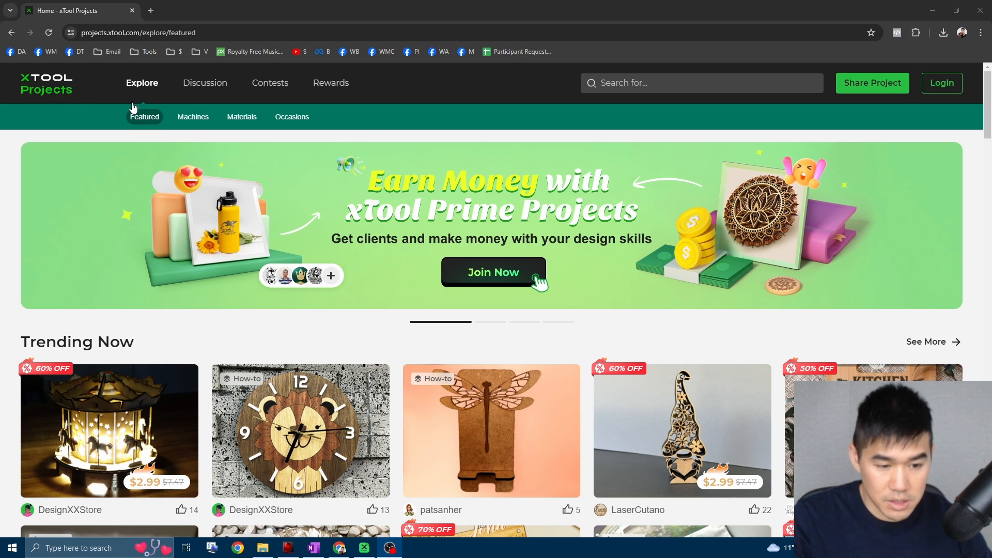
Open the xTool S1 Projects collection among the machines on the xTool Projects website and browse its projects.
left_click(198, 118)
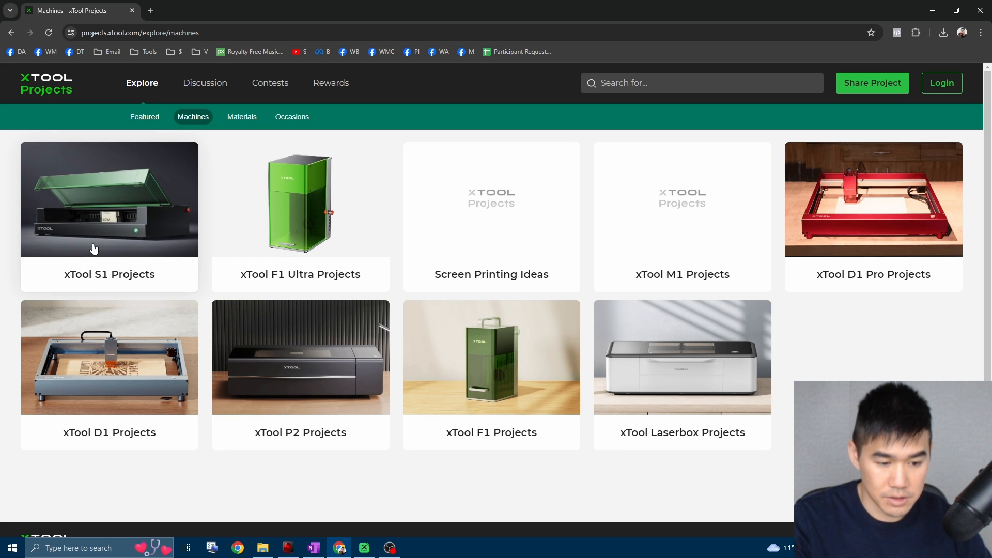
left_click(155, 222)
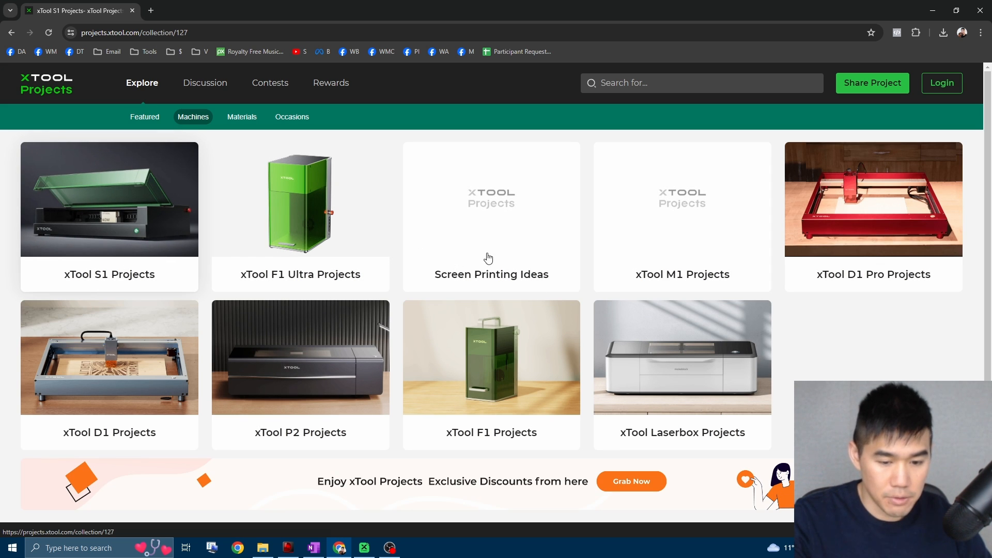
scroll(155, 274, "down", 1)
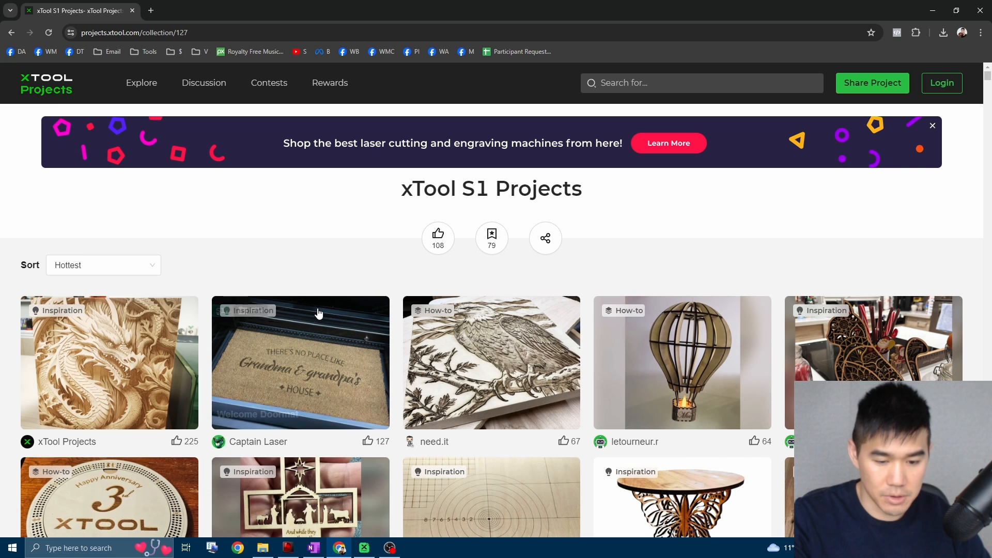
scroll(317, 312, "down", 3)
scroll(232, 279, "up", 3)
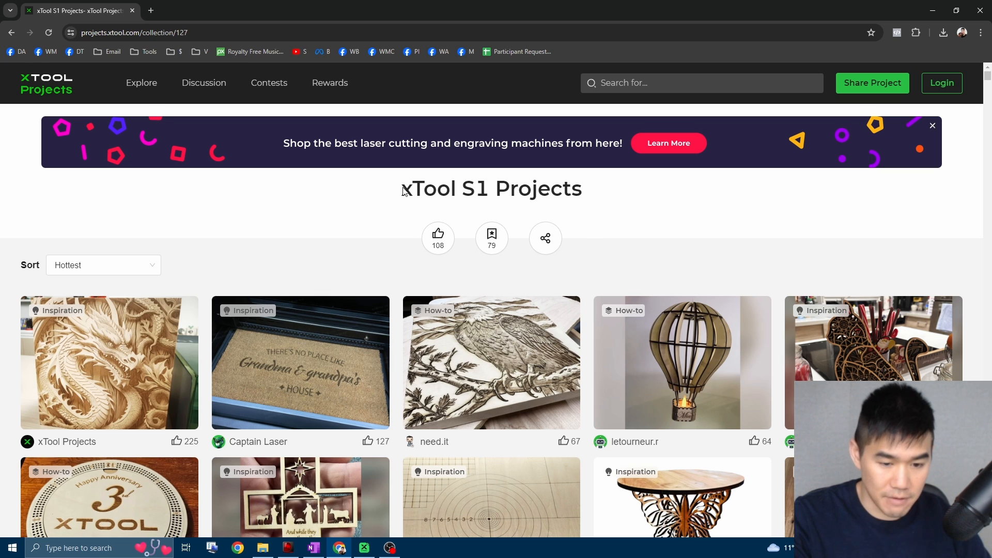
left_click_drag(395, 198, 603, 180)
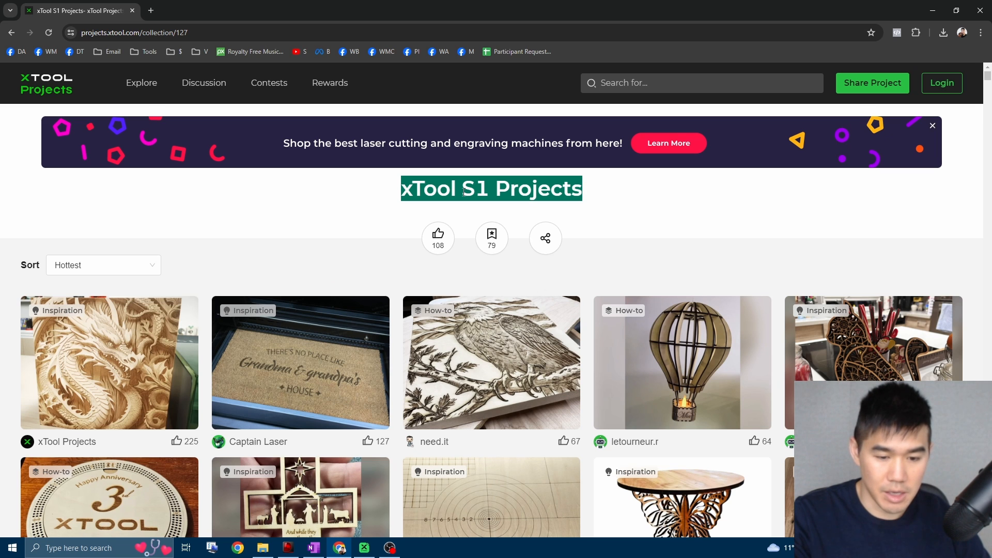
scroll(623, 190, "down", 3)
scroll(623, 190, "up", 3)
left_click(426, 249)
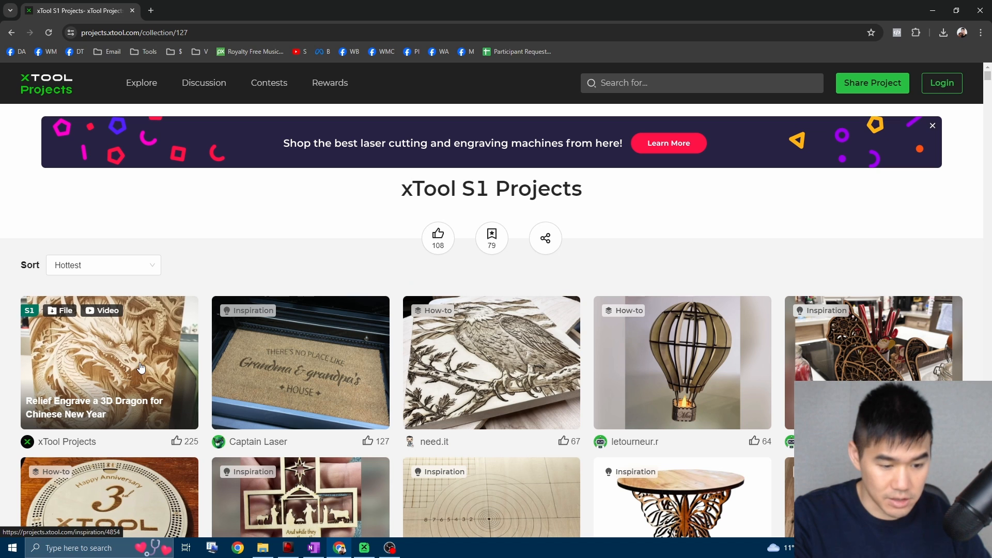
Open the Relief Engrave a 3D Dragon for Chinese New Year project and review its basic information, settings and design files.
left_click(101, 390)
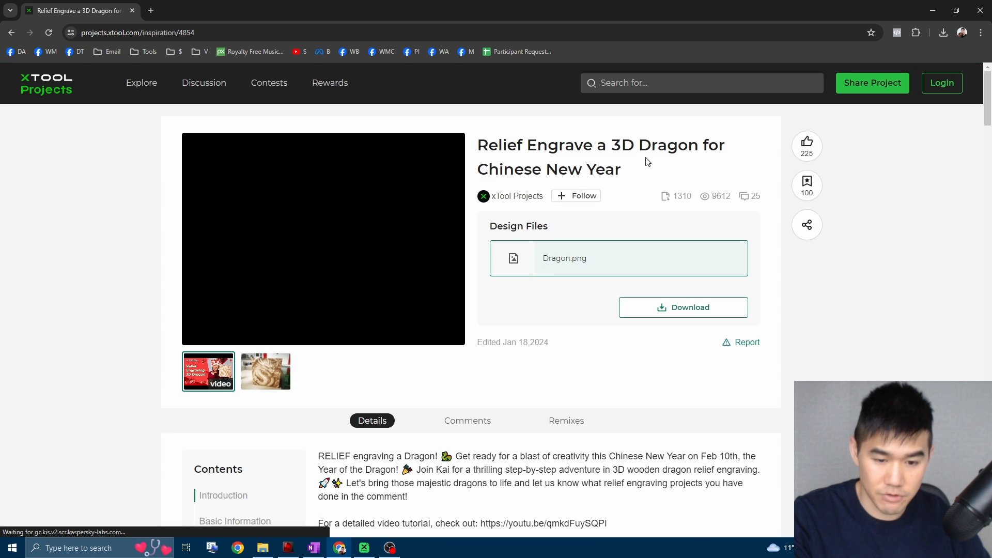
scroll(626, 239, "down", 15)
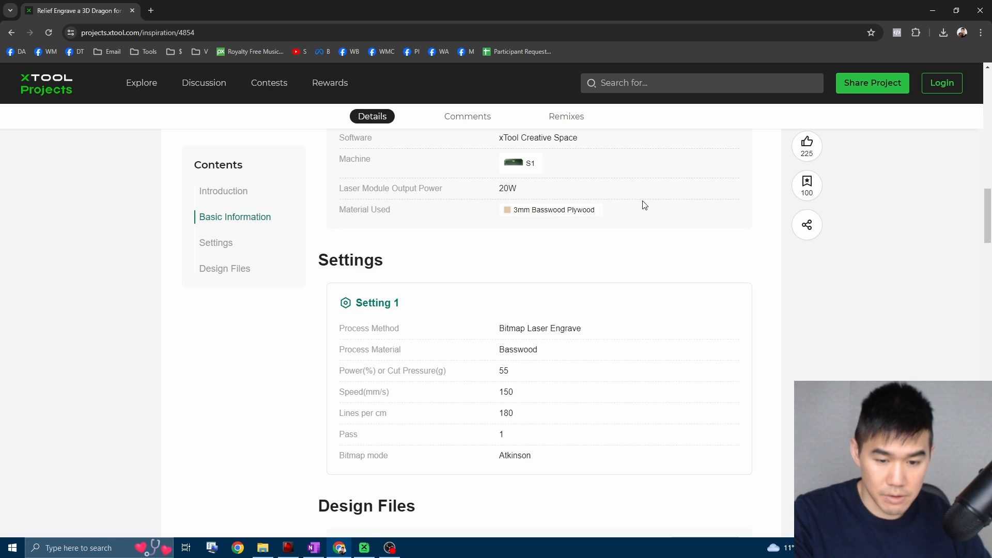
scroll(642, 204, "up", 15)
scroll(584, 191, "down", 10)
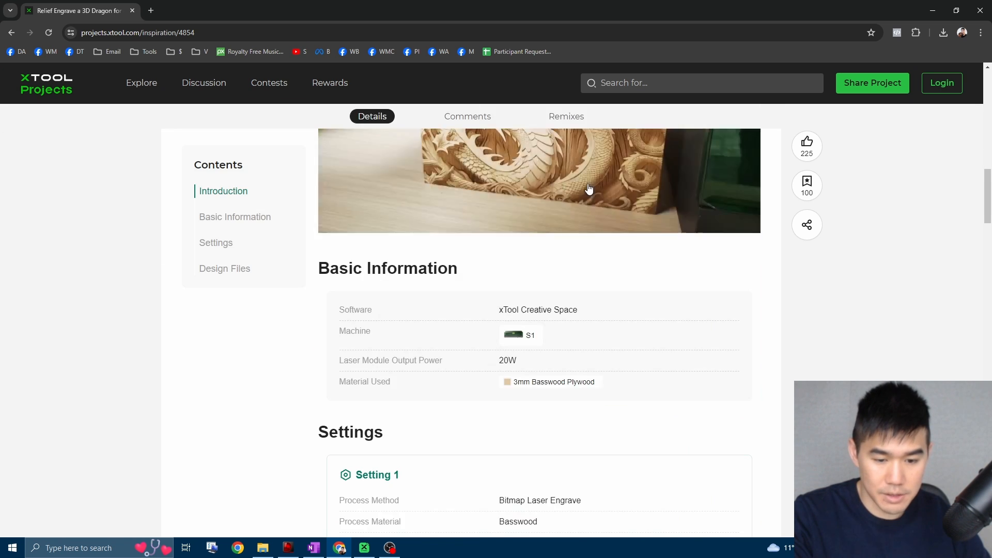
scroll(593, 206, "up", 10)
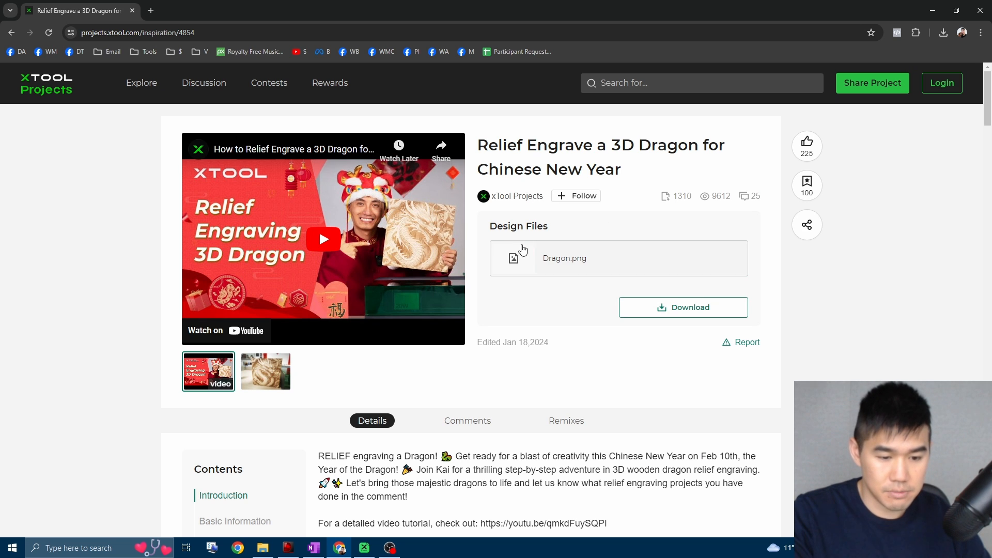
Leave the dragon project, open the featured Explore page and browse the Trending Now projects.
left_click(13, 33)
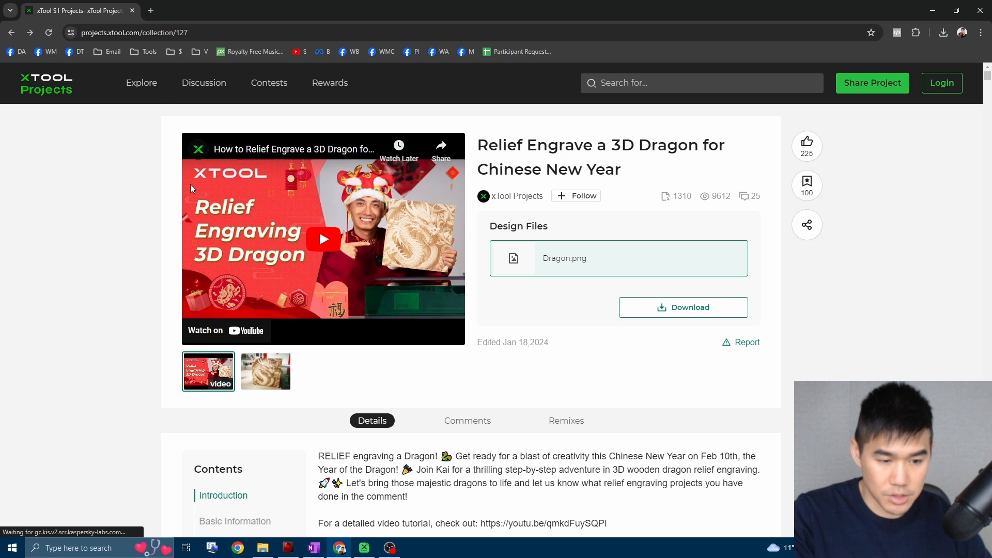
left_click(144, 91)
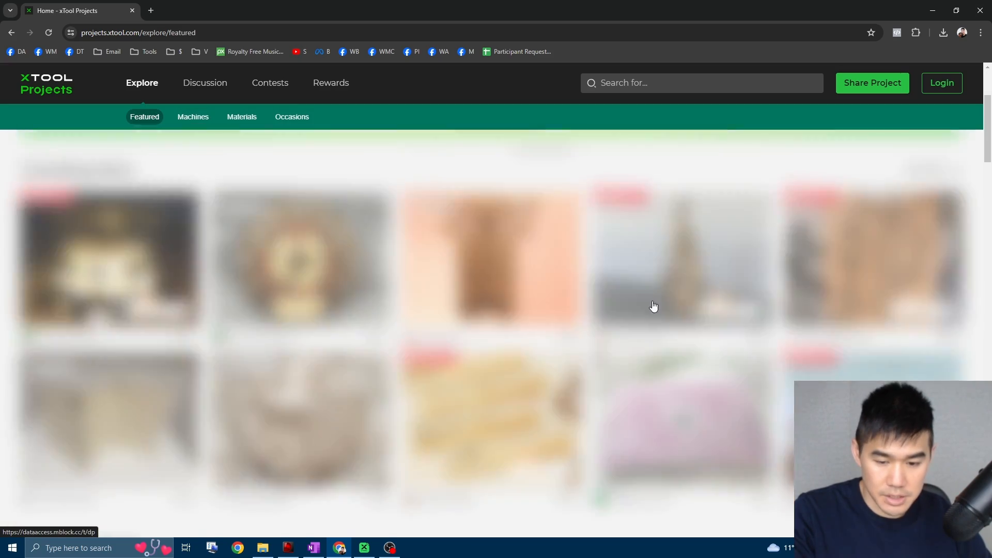
scroll(640, 305, "down", 3)
scroll(628, 307, "up", 6)
scroll(540, 327, "down", 3)
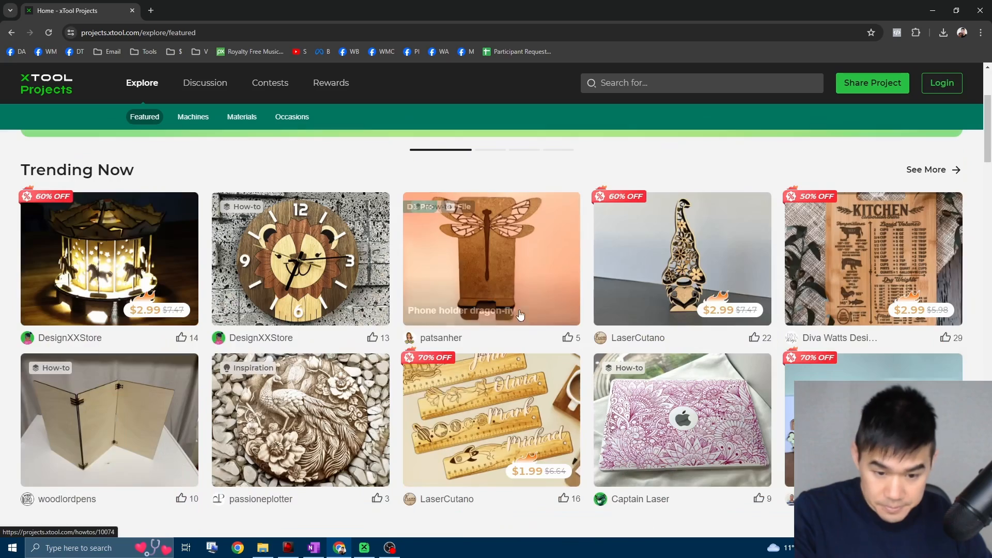
scroll(348, 332, "up", 3)
scroll(332, 284, "down", 3)
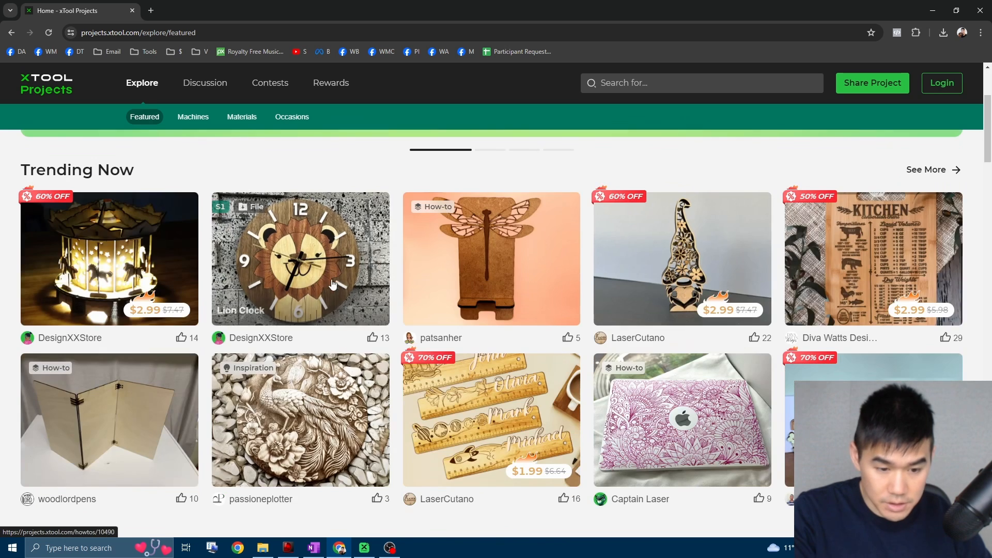
Open the Lion Clock project and load its Lion-S1-20W.xcs design file in xTool Creative Space.
left_click(332, 284)
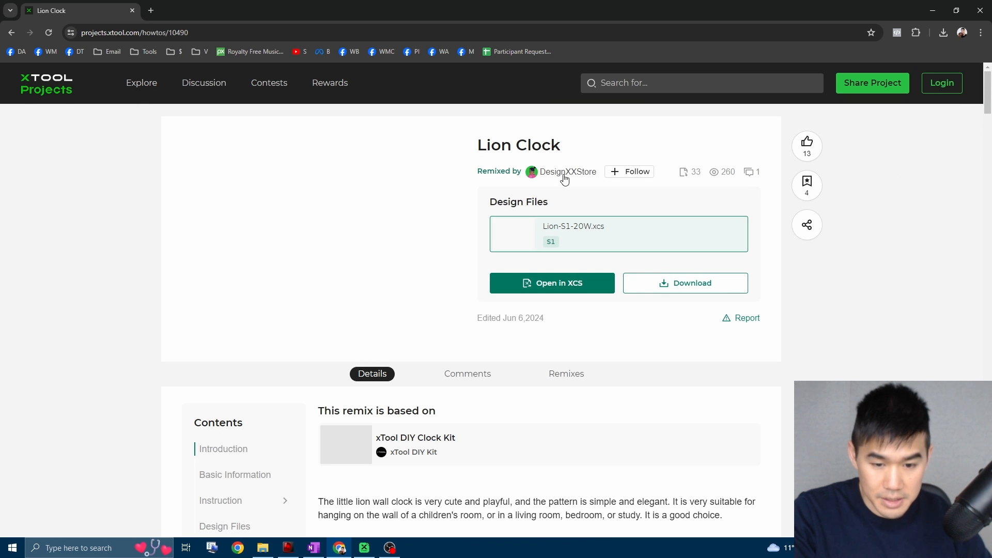
scroll(571, 429, "down", 7)
scroll(568, 403, "up", 3)
scroll(558, 382, "up", 3)
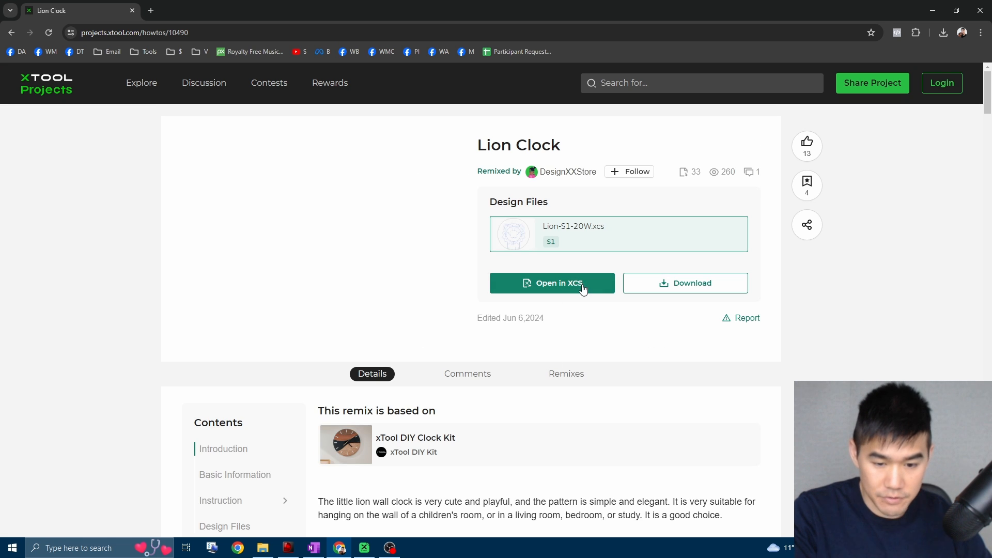
left_click(564, 289)
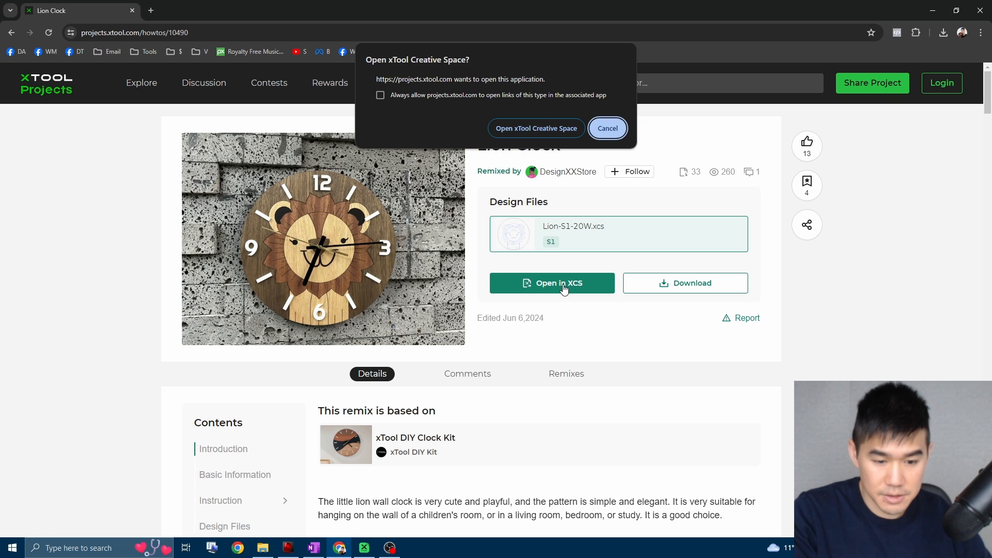
left_click(555, 132)
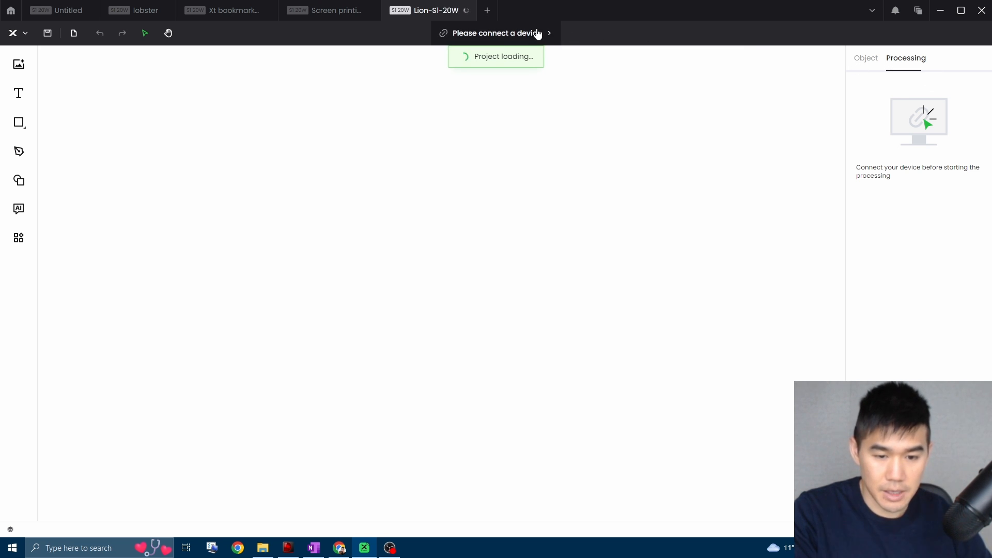
Connect the xTool S1 to the Lion-S1-20W project and dismiss the distance sensor error in the screen printing project.
left_click(516, 33)
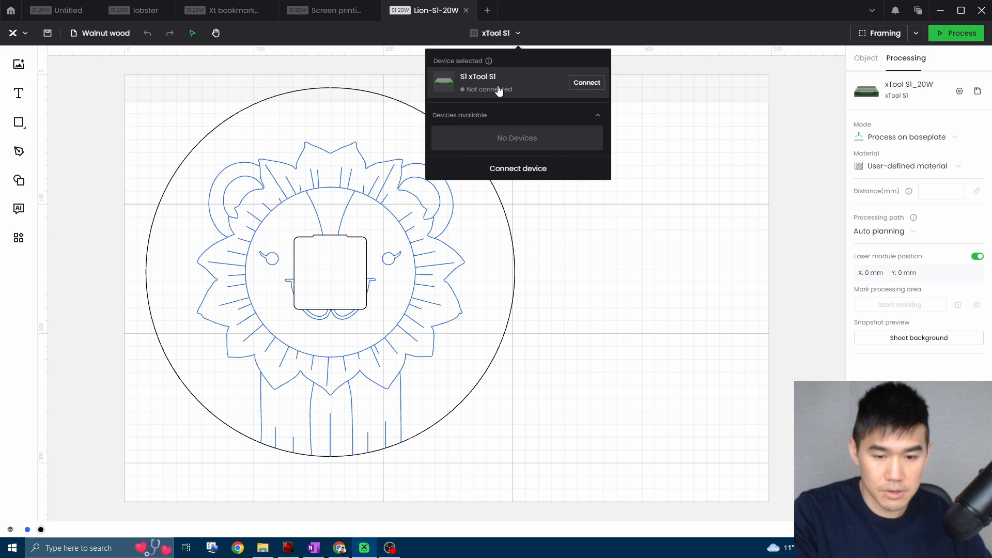
left_click(585, 83)
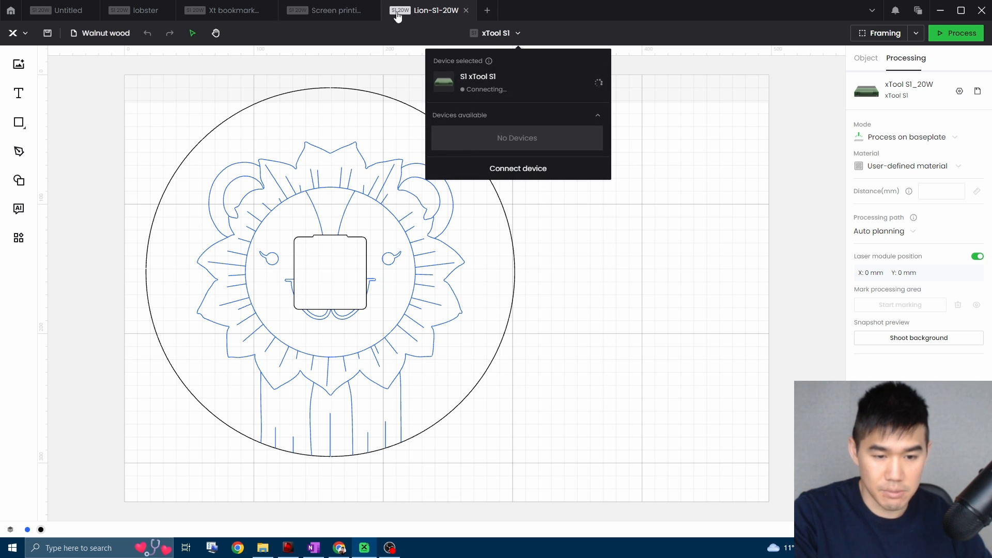
left_click(318, 14)
left_click(620, 380)
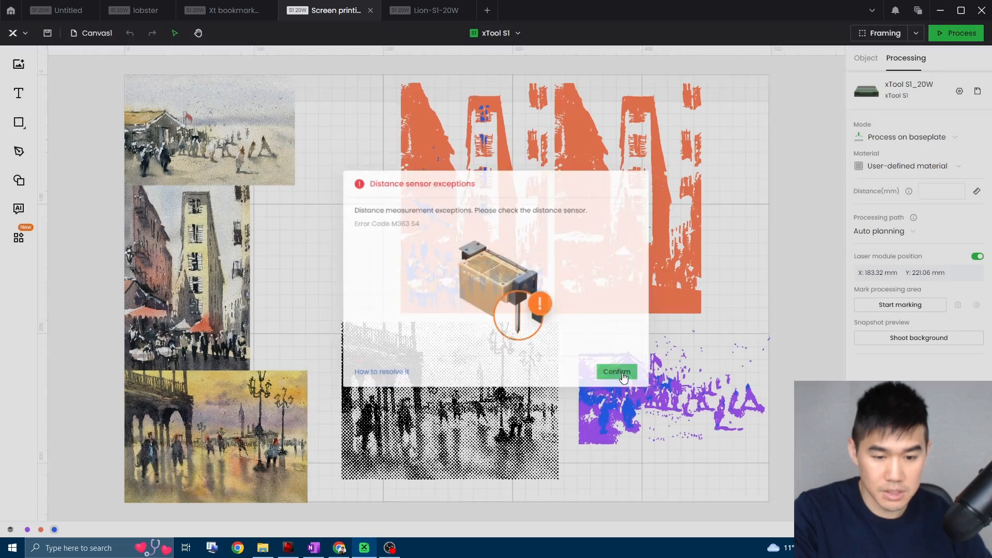
left_click(432, 11)
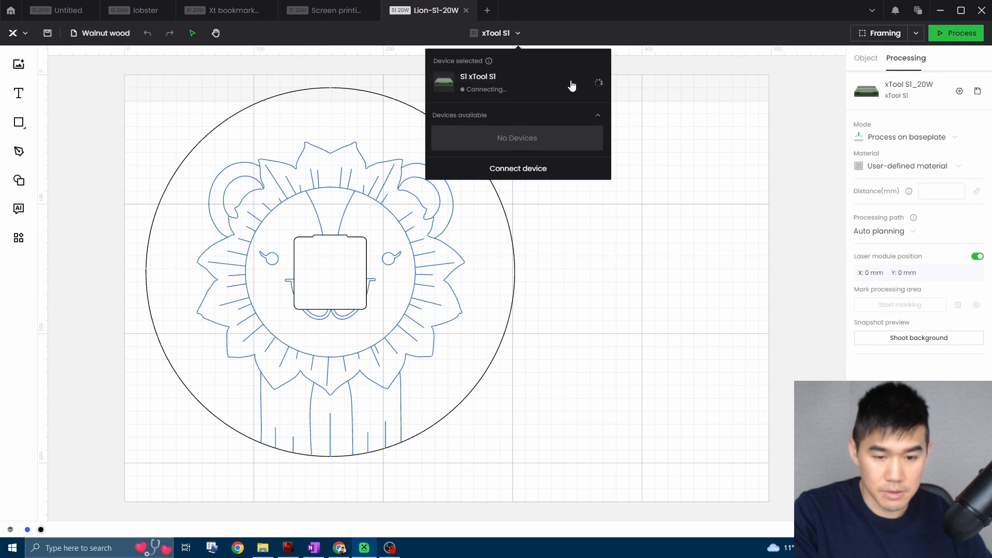
left_click(569, 119)
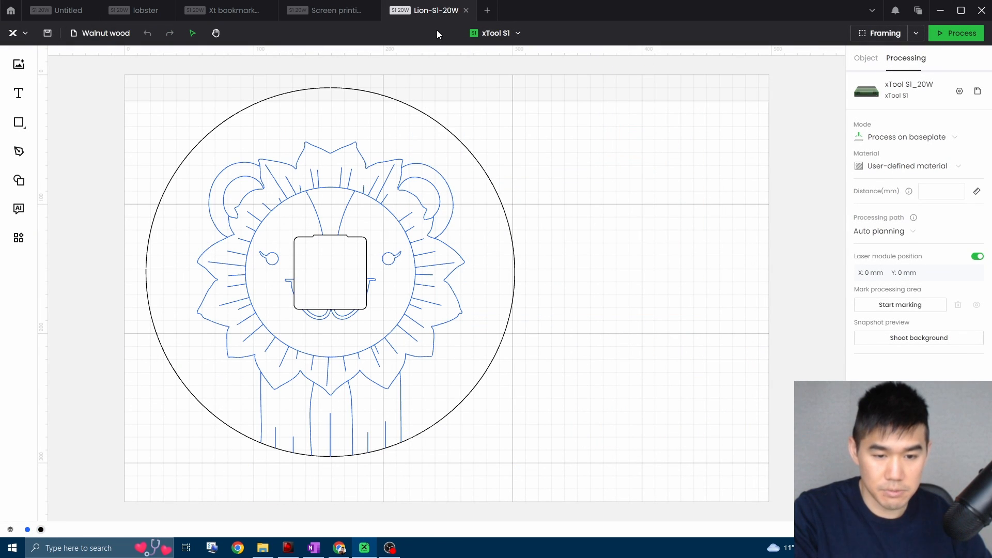
left_click(508, 36)
left_click(804, 87)
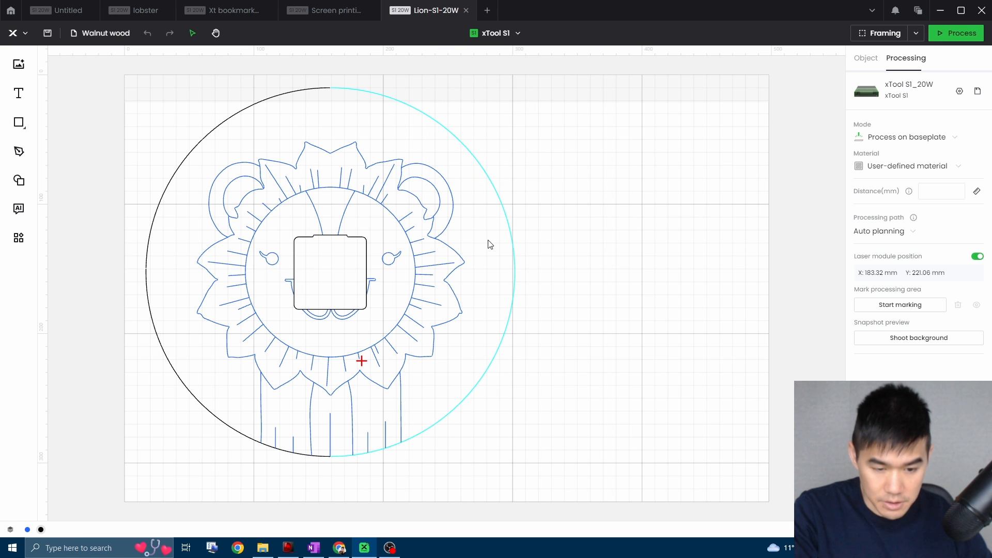
Inspect the lion clock design by listing its layers and selecting the objects of the Blue and Black layers in turn.
left_click_drag(646, 477, 80, 80)
left_click(707, 260)
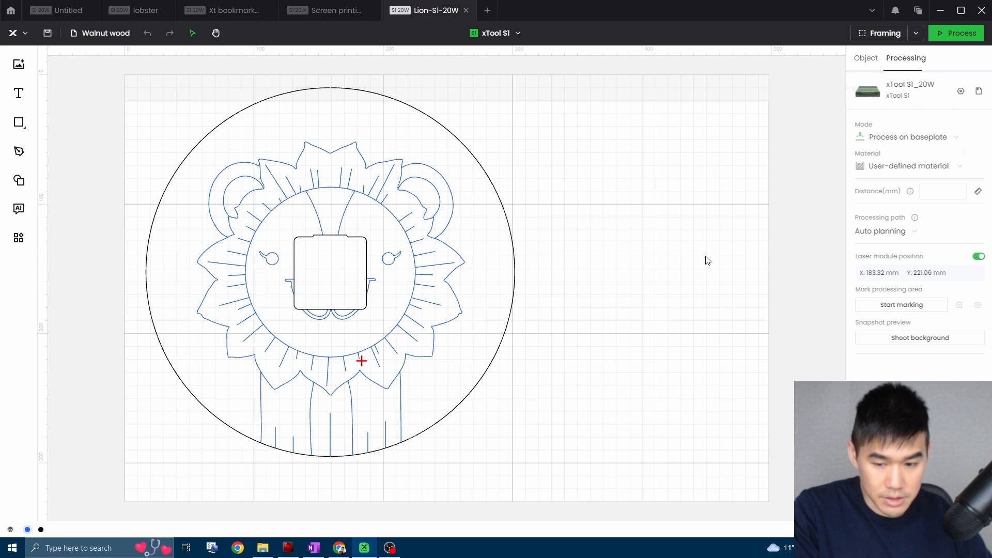
scroll(692, 274, "down", 2)
scroll(339, 157, "up", 3)
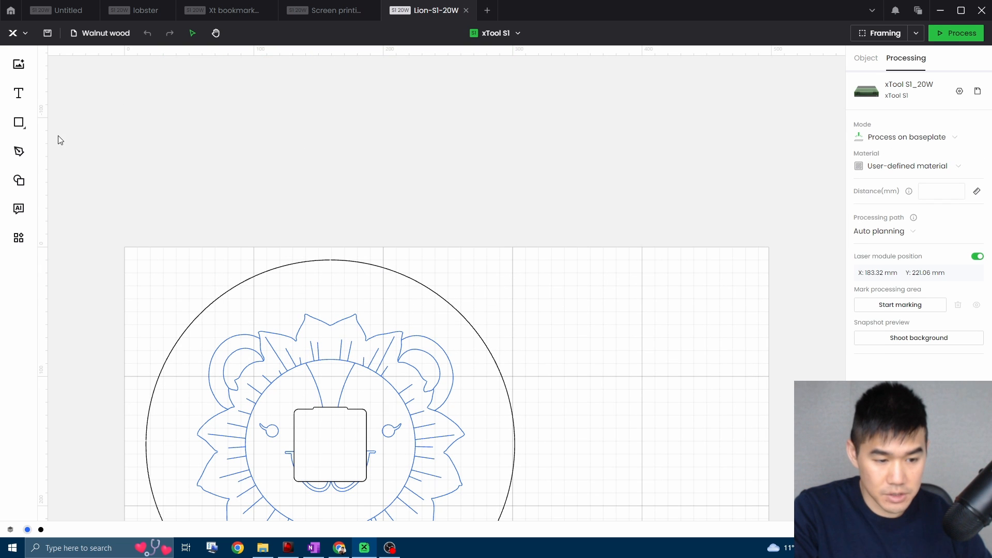
scroll(52, 469, "down", 3)
left_click(10, 529)
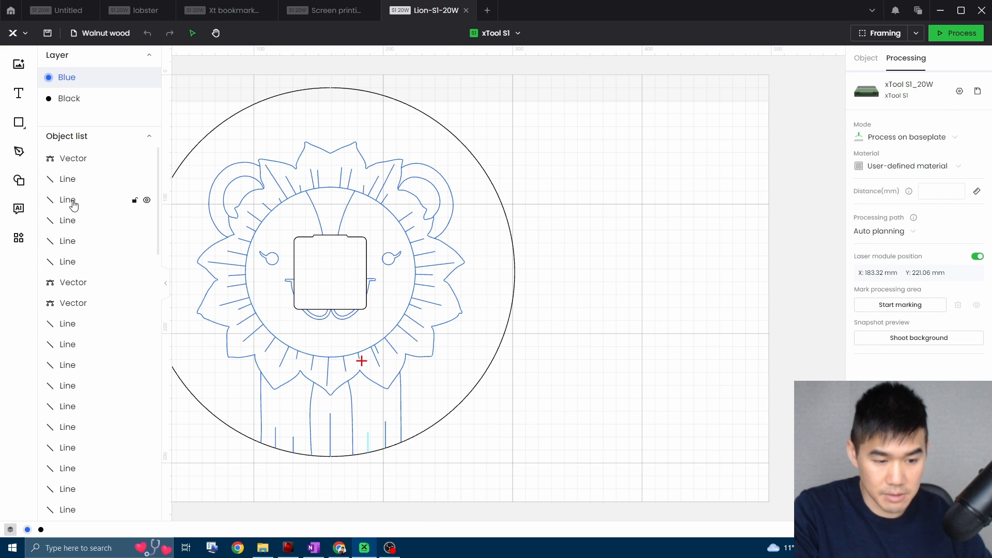
left_click(74, 96)
left_click(75, 83)
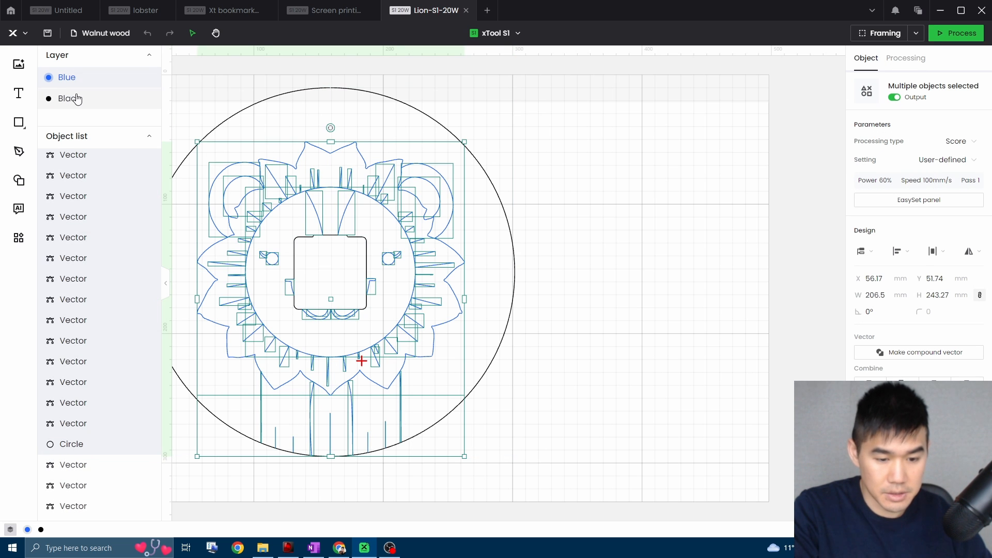
left_click(77, 98)
left_click(78, 84)
left_click(80, 97)
left_click(84, 81)
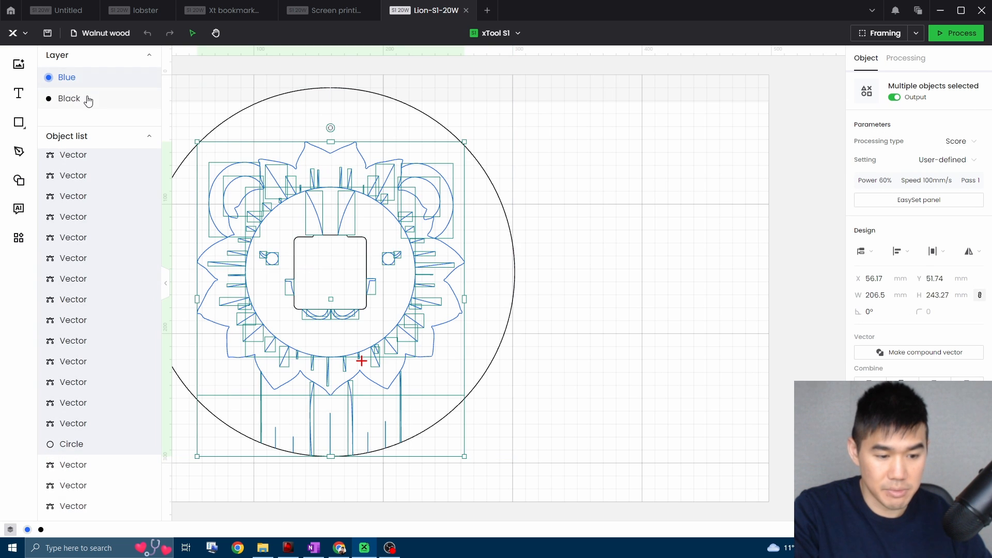
left_click(87, 97)
left_click(761, 174)
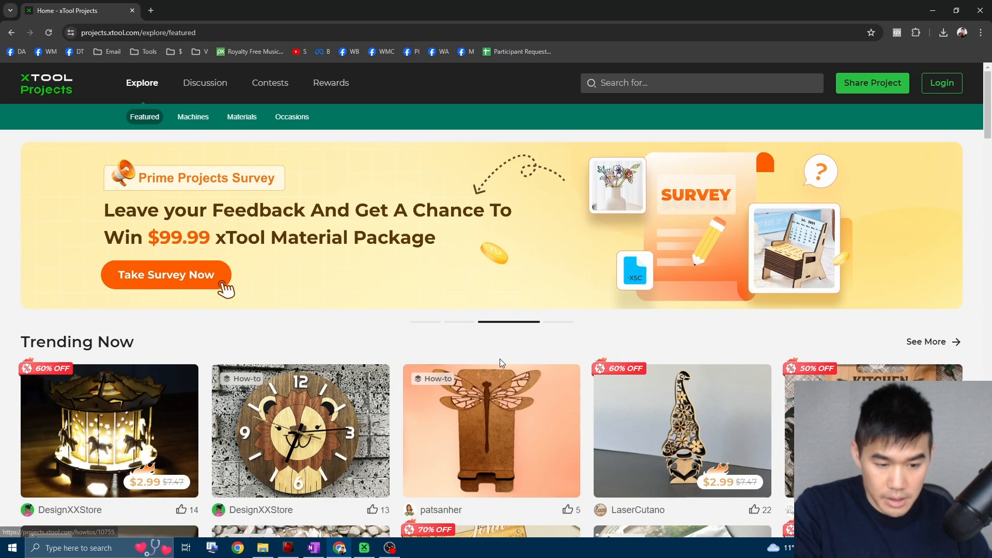
Switch back to the xTool Projects website and browse the featured Trending Now and Latest Projects sections.
scroll(726, 416, "down", 5)
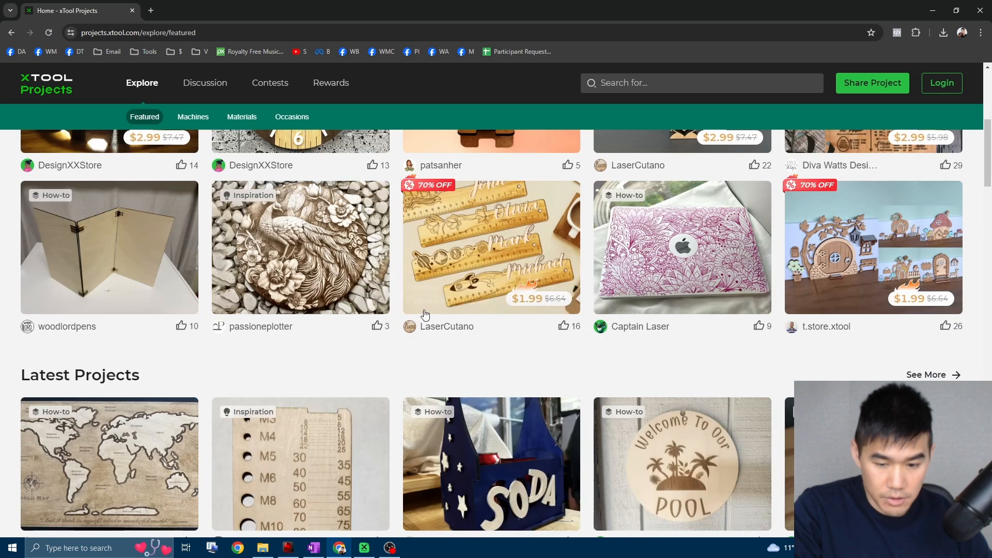
scroll(726, 416, "up", 4)
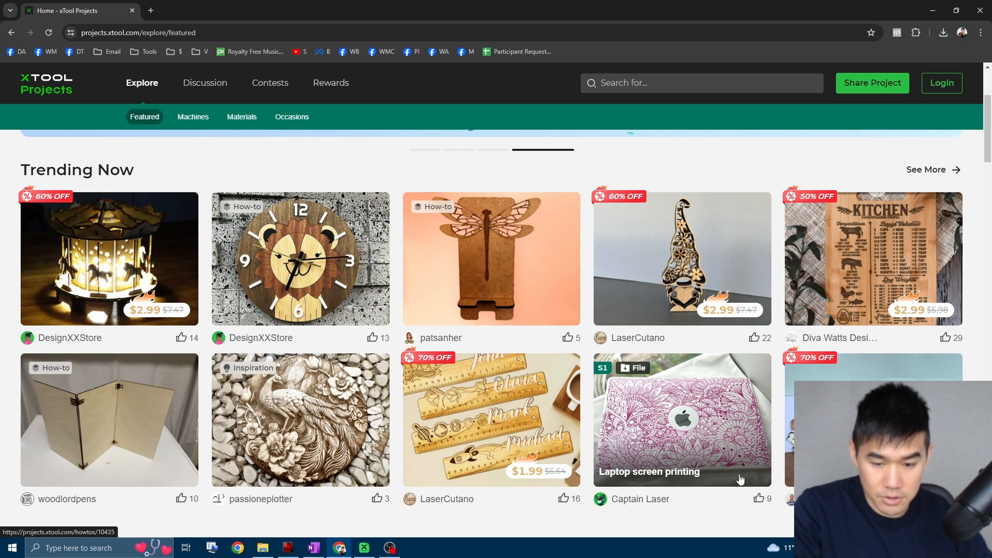
scroll(687, 454, "down", 3)
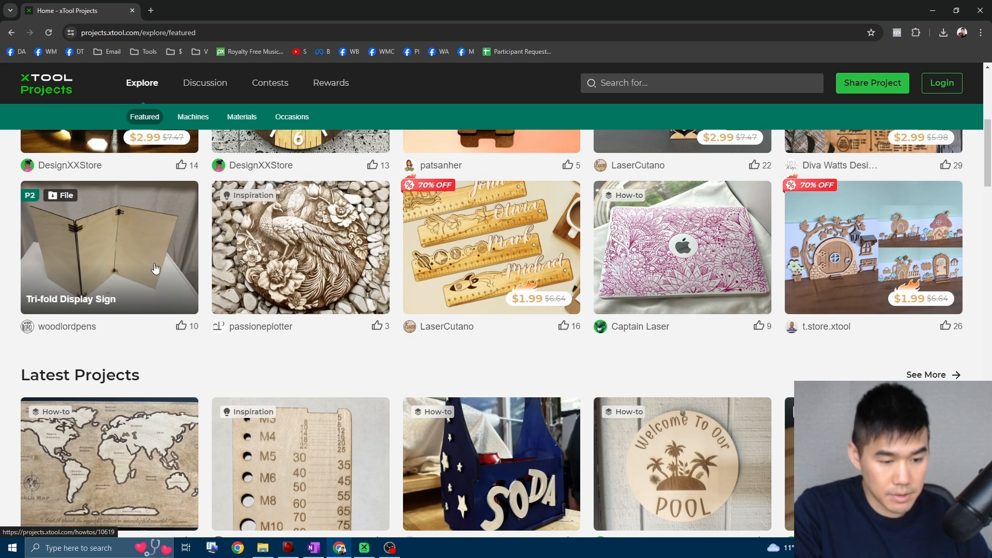
scroll(158, 283, "down", 3)
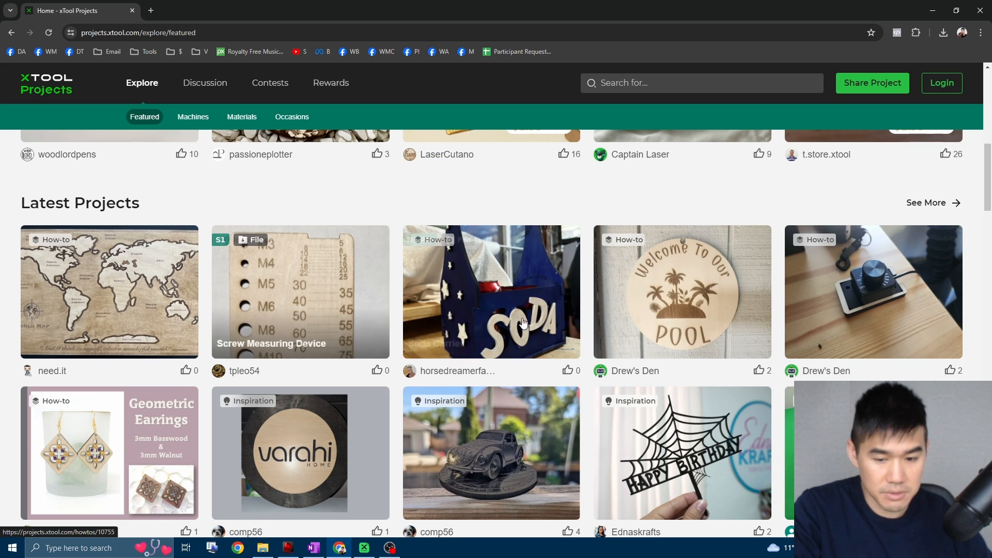
scroll(258, 321, "down", 9)
scroll(734, 305, "down", 5)
scroll(346, 179, "up", 15)
scroll(346, 179, "up", 5)
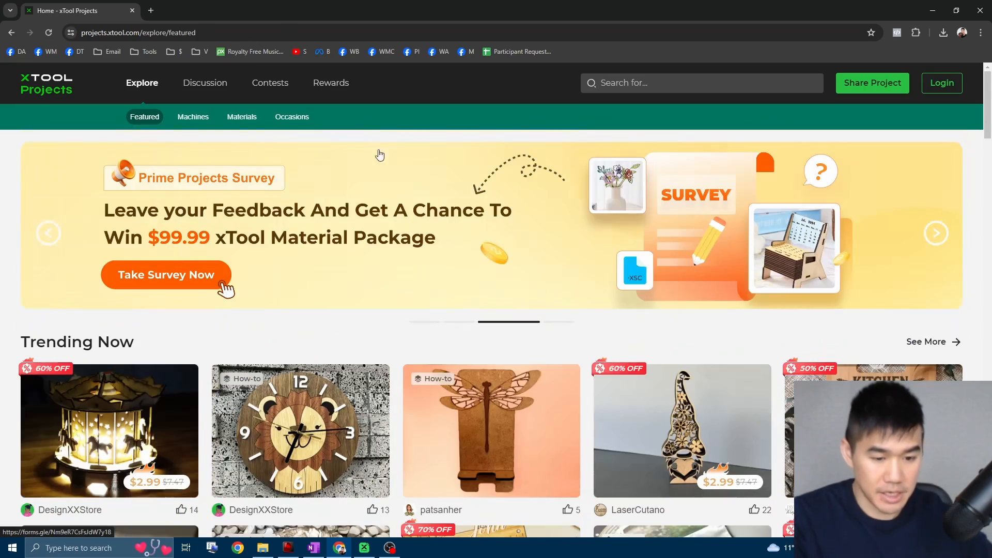
Search the xTool Projects website for chess.
left_click(657, 88)
type("chess")
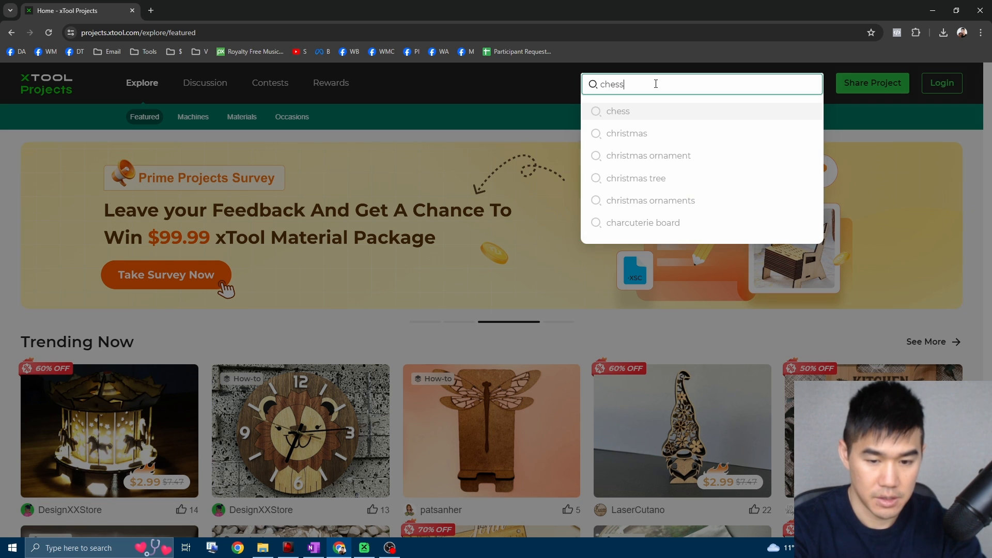
key("Return")
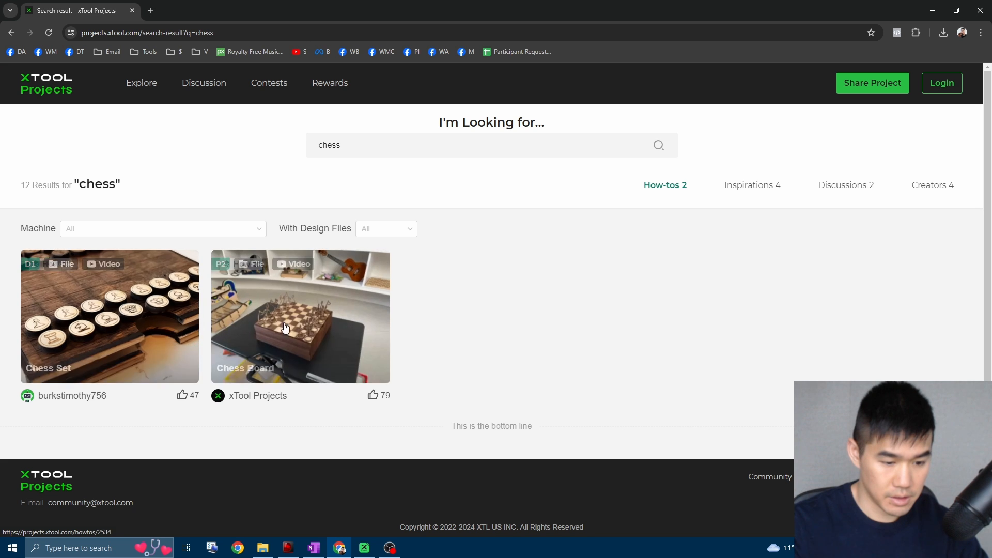
Open the Chess Board project, review its photos and basic information, and return to the search results.
left_click(287, 324)
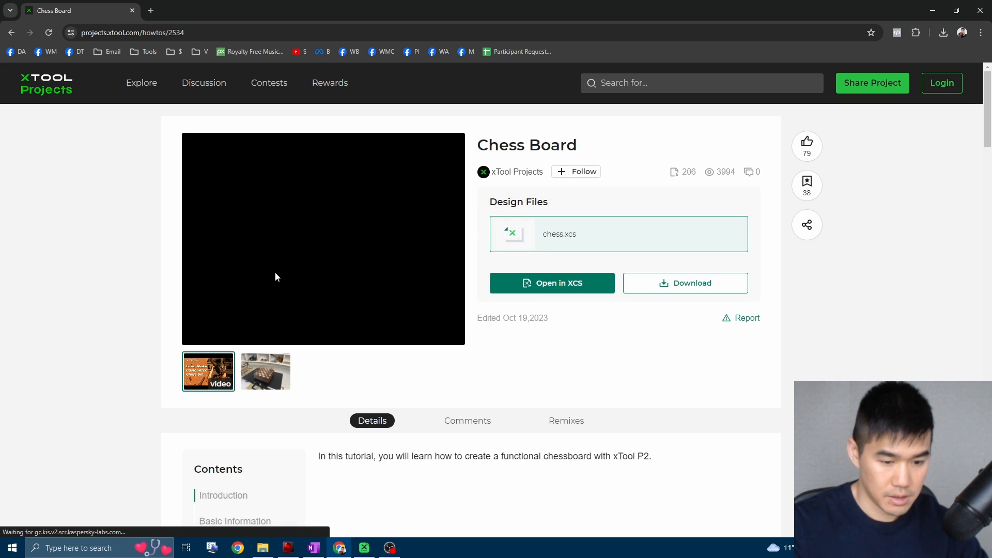
scroll(455, 331, "down", 5)
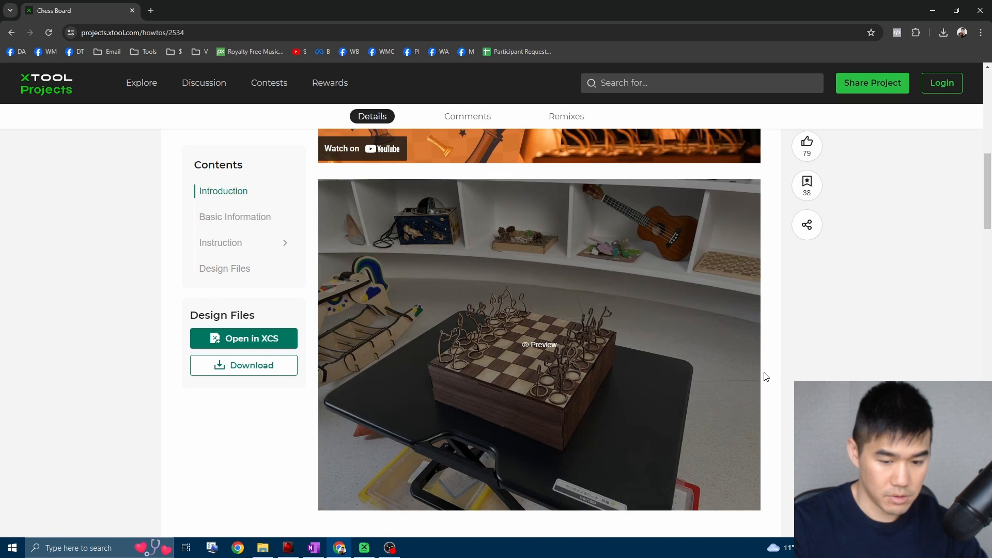
scroll(591, 366, "down", 3)
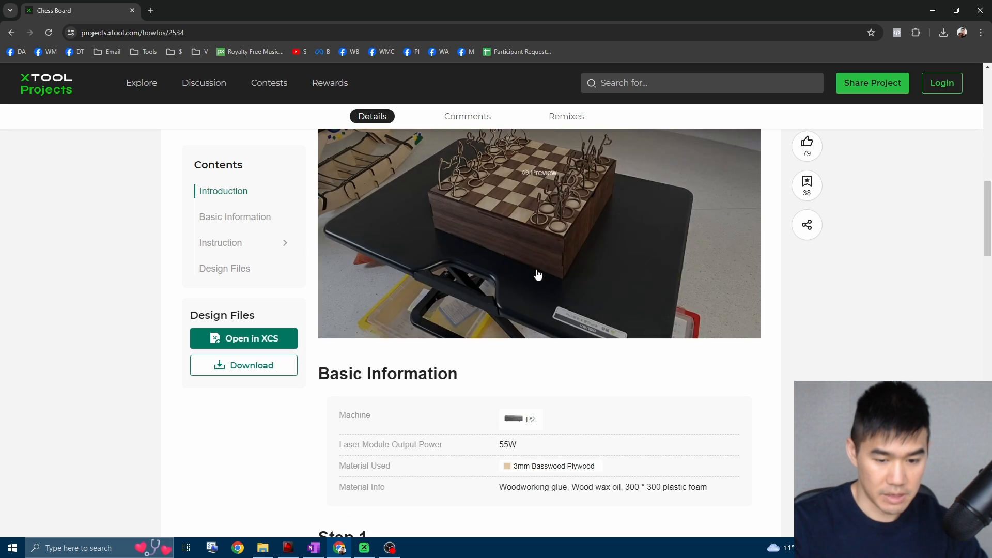
scroll(545, 372, "up", 3)
left_click(10, 33)
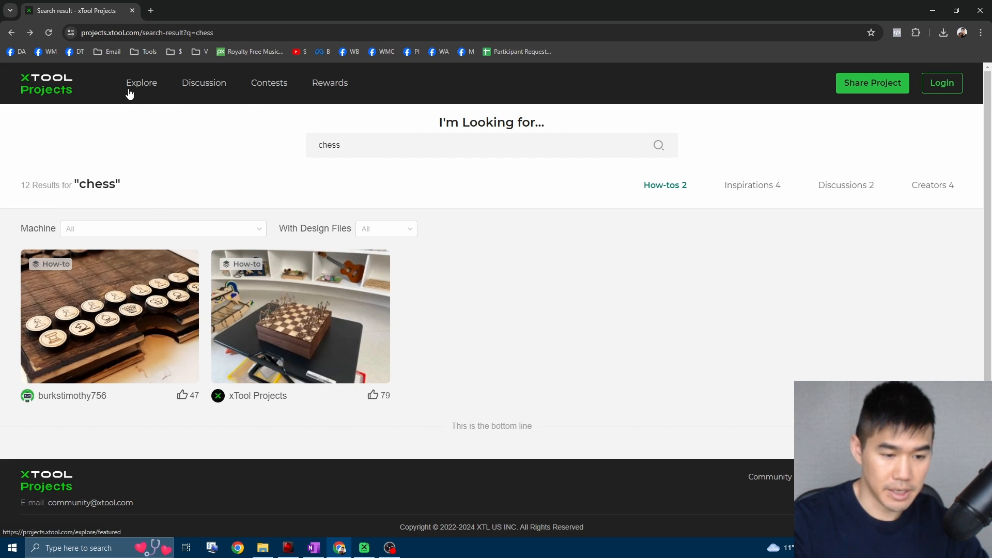
Open the xTool Father's Day Ideas collection among the Explore occasions and browse its projects.
left_click(148, 84)
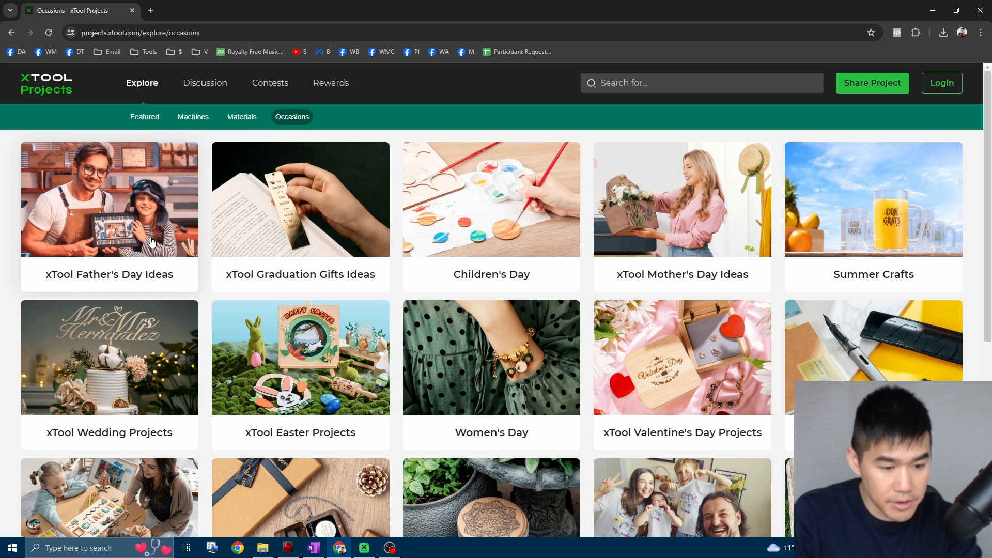
left_click(152, 216)
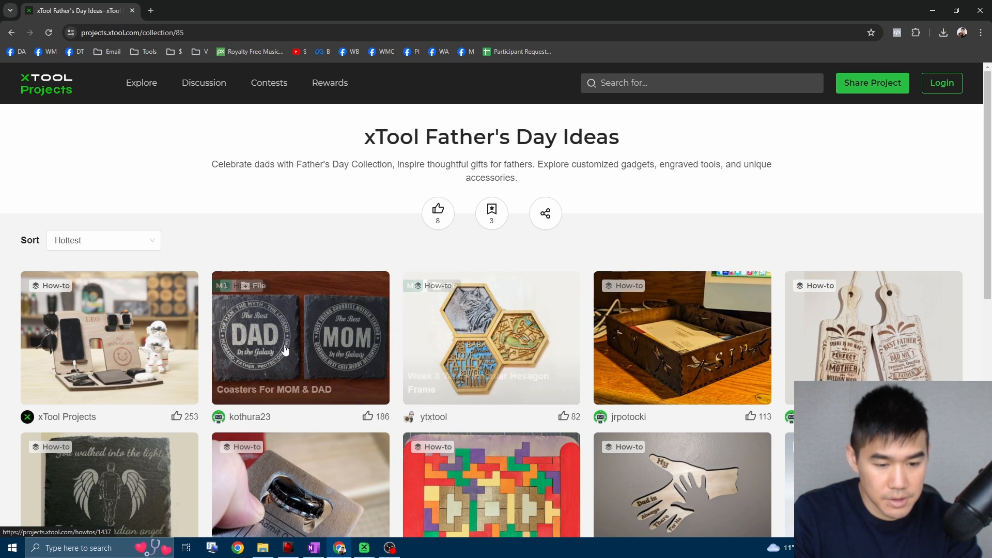
scroll(301, 336, "down", 3)
scroll(301, 336, "up", 3)
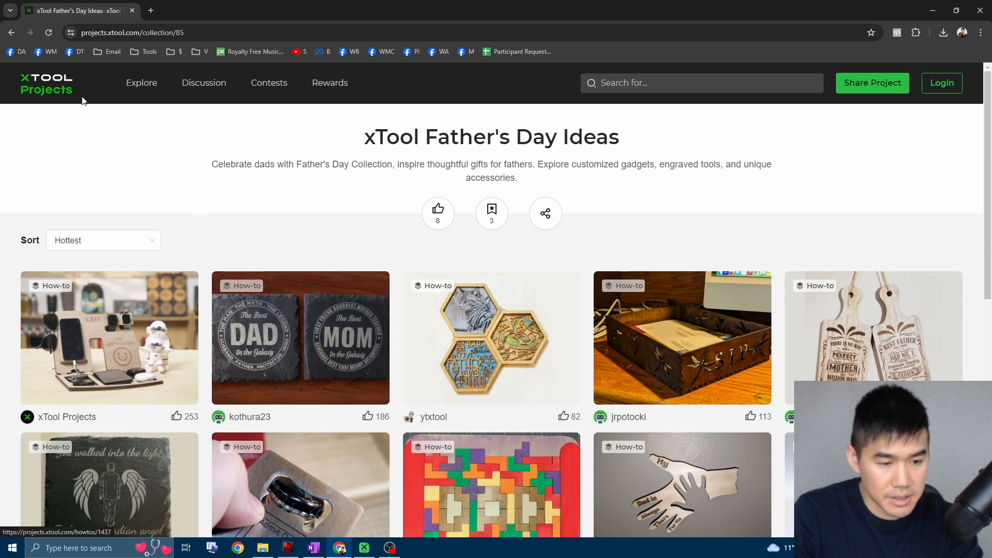
Return to the Occasions overview and look through the remaining occasion collections.
left_click(15, 34)
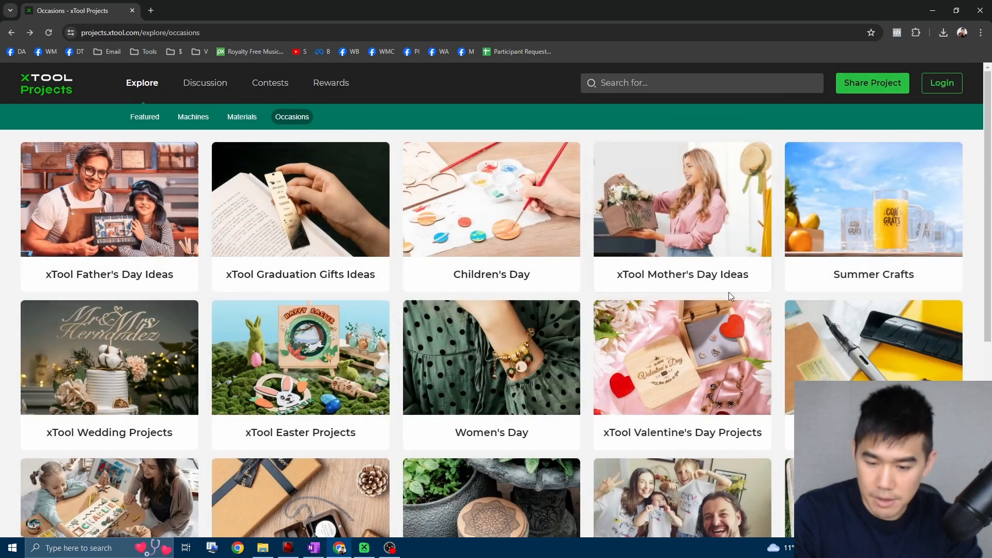
scroll(433, 381, "down", 3)
scroll(433, 382, "down", 3)
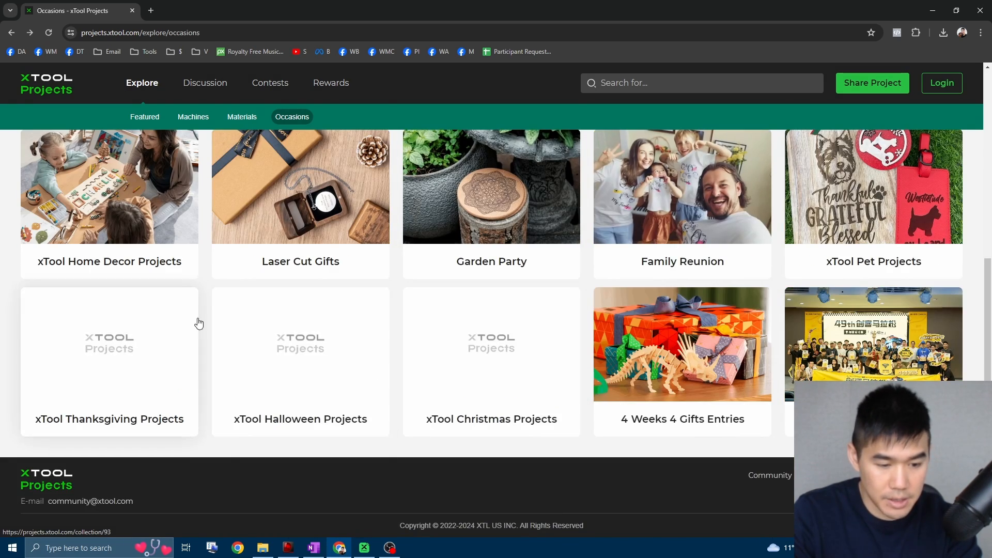
scroll(199, 323, "up", 10)
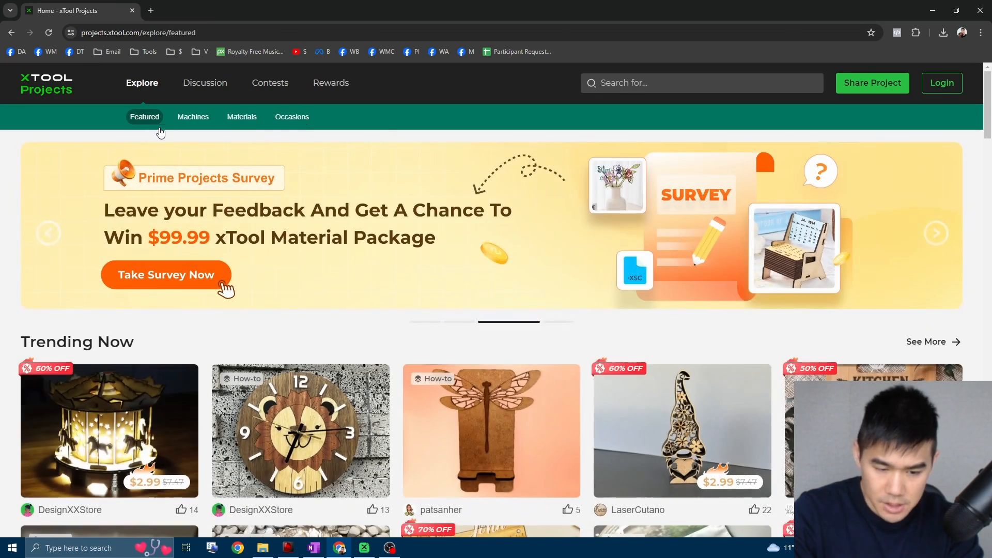
Open the full Trending Now list from the featured projects and browse through it.
scroll(499, 339, "down", 3)
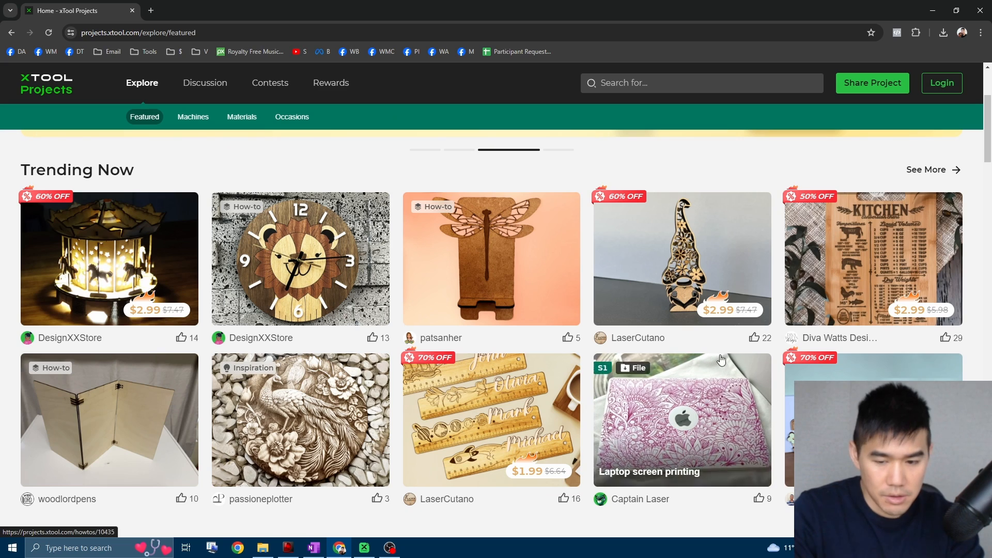
left_click(952, 171)
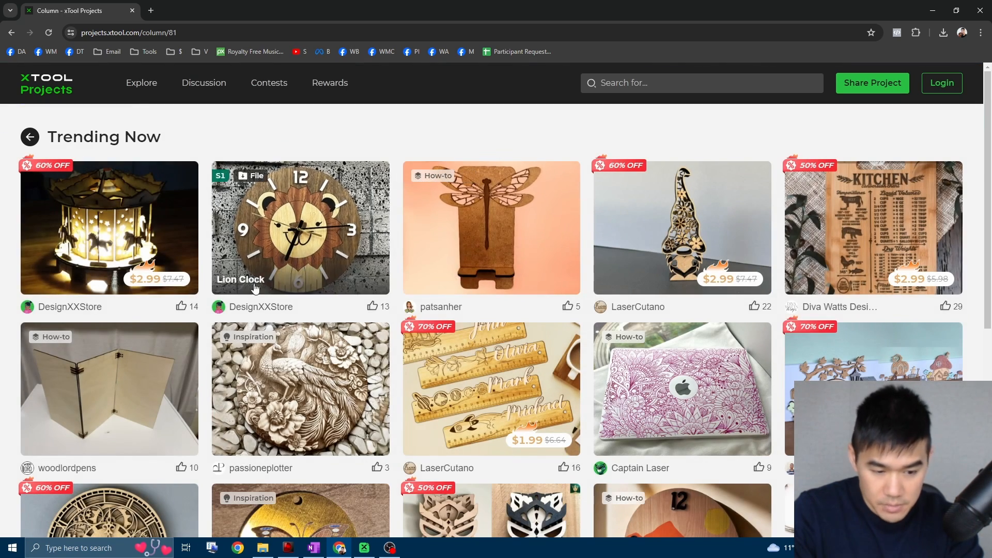
scroll(755, 367, "down", 3)
scroll(755, 367, "down", 3)
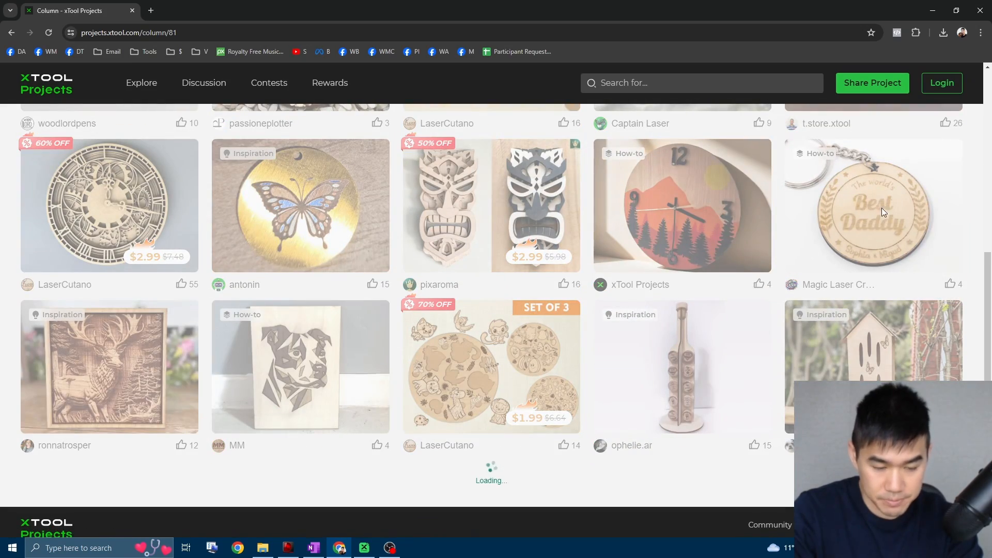
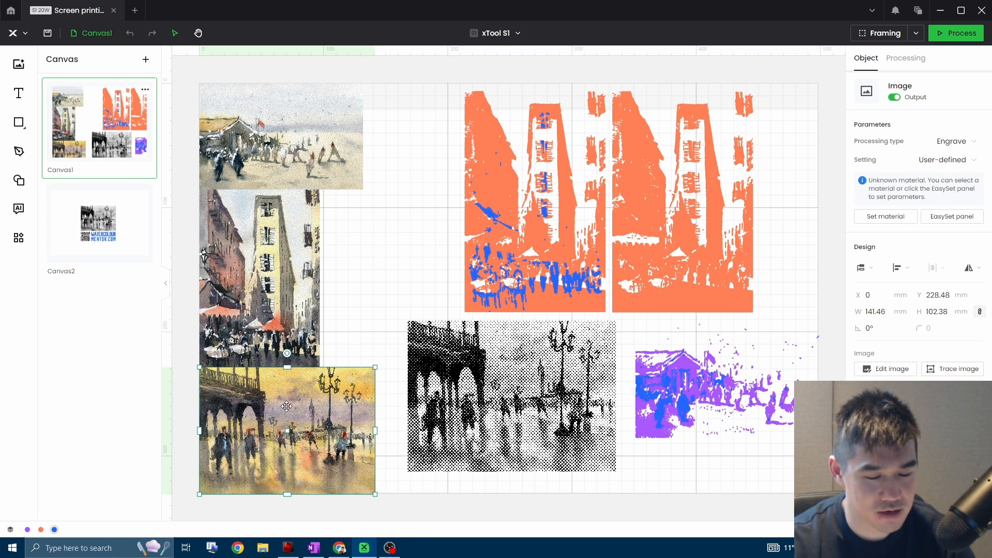
Trace the beach painting into vector shapes with layering by color enabled.
left_click(326, 202)
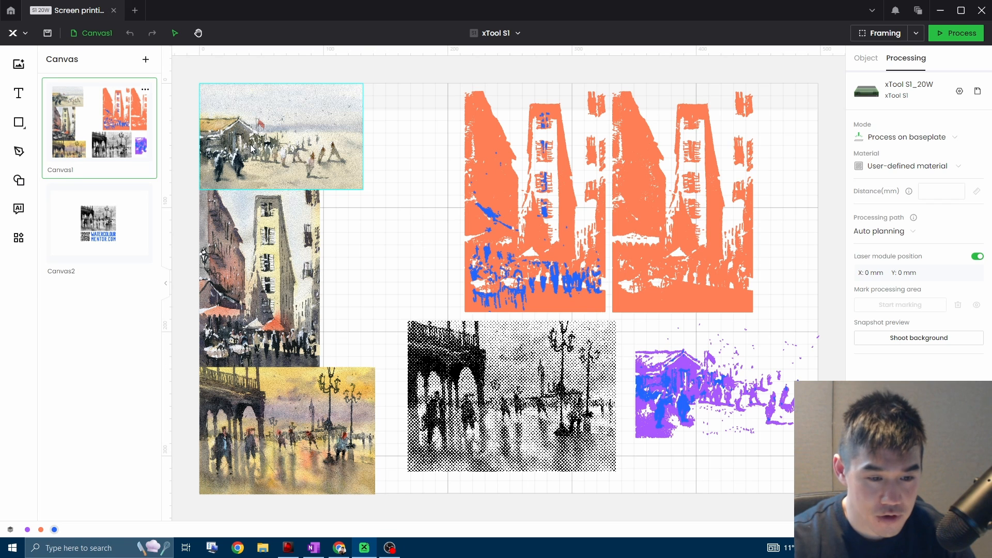
right_click(265, 132)
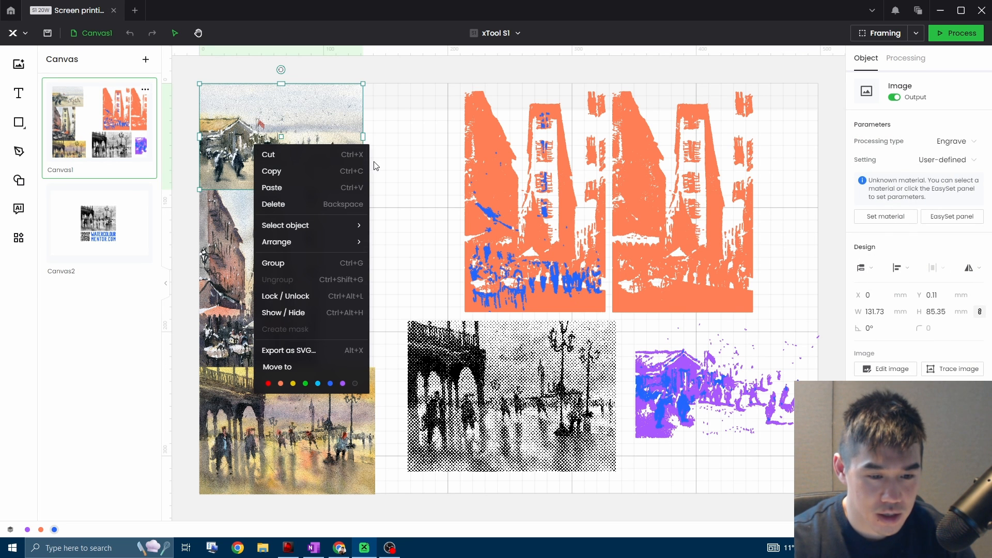
left_click(388, 148)
left_click(299, 142)
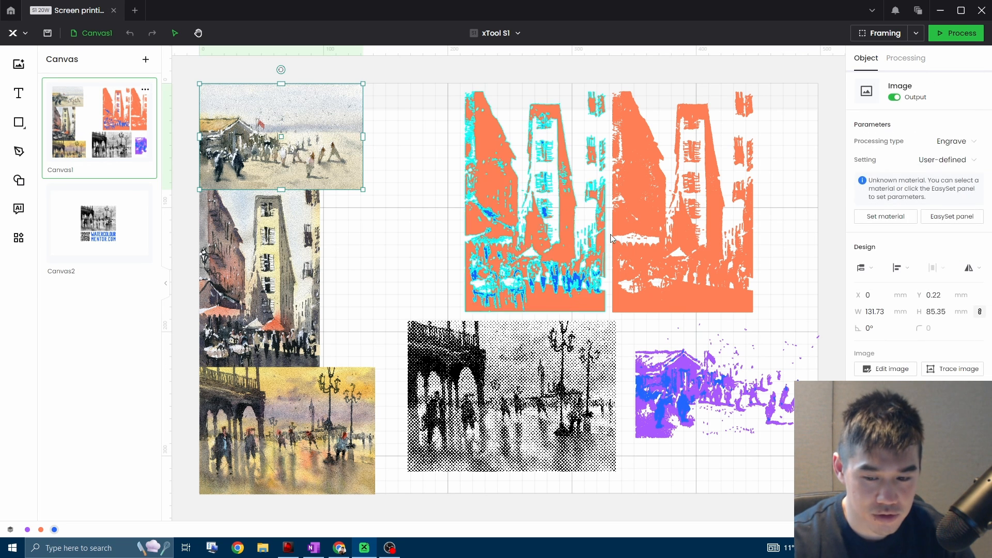
left_click(944, 371)
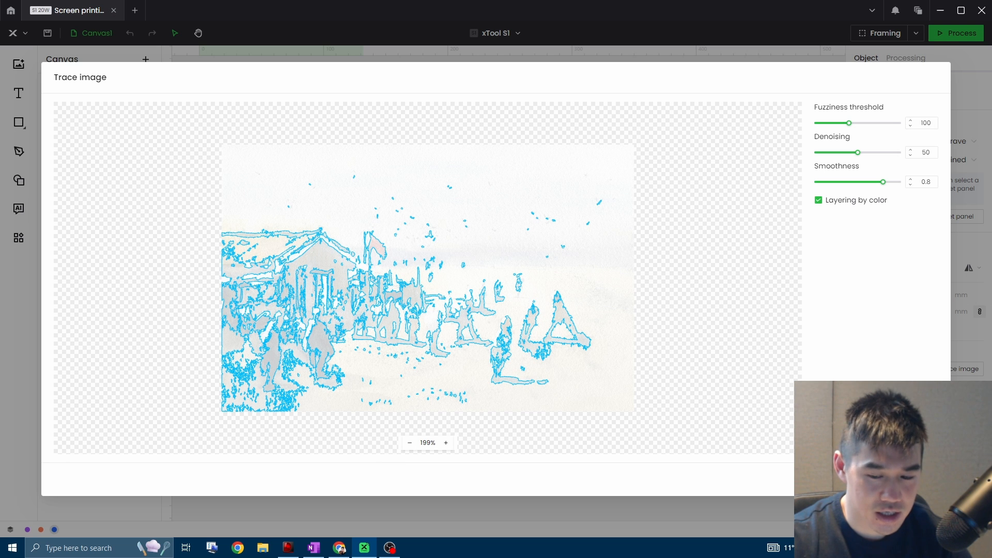
left_click(918, 479)
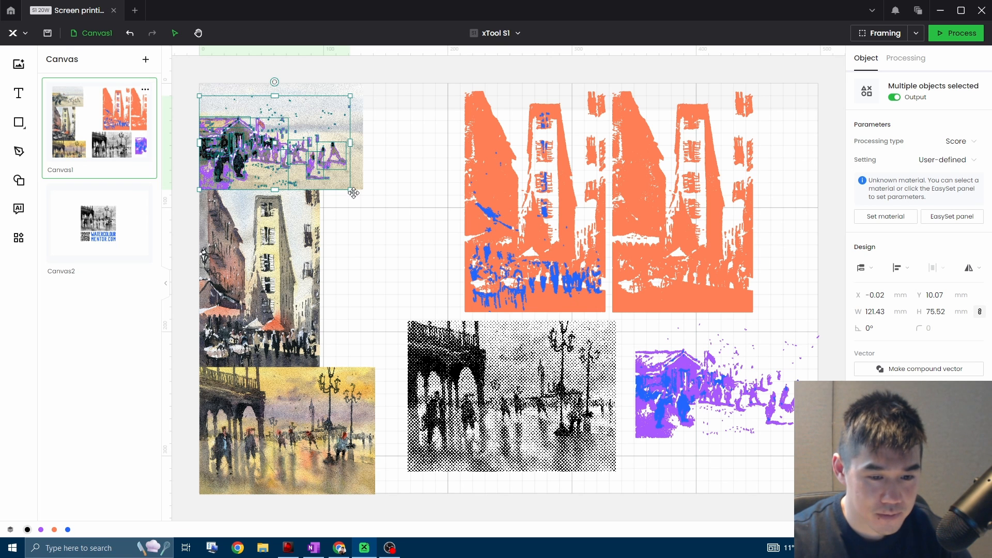
Move the traced beach vectors off the painting into the space beside the street scene and set their processing type to Engrave.
left_click_drag(372, 202, 385, 252)
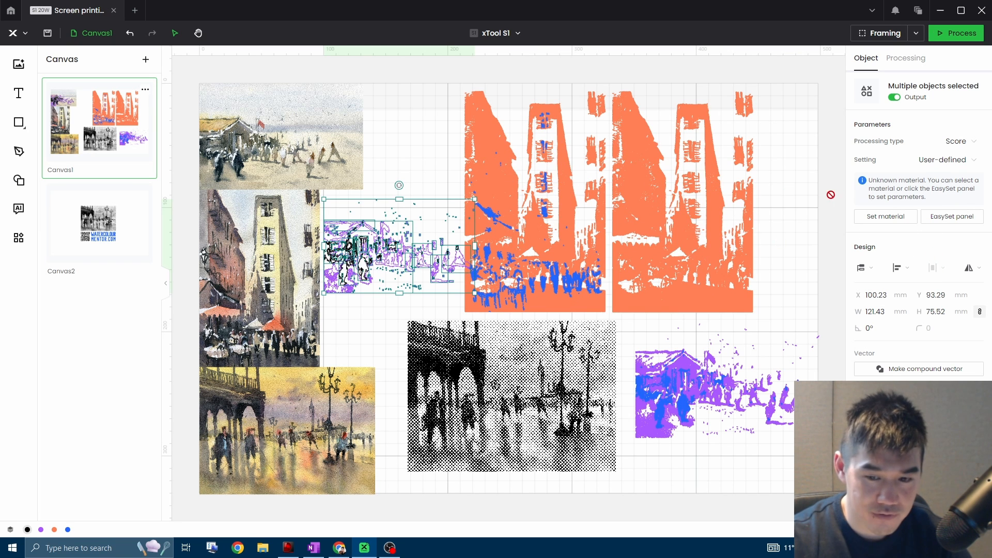
left_click(975, 147)
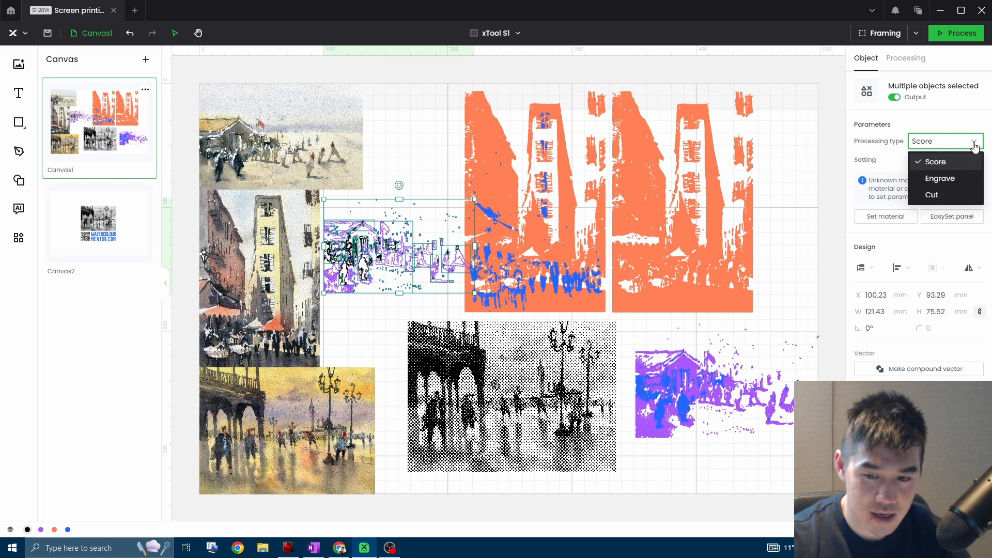
left_click(947, 180)
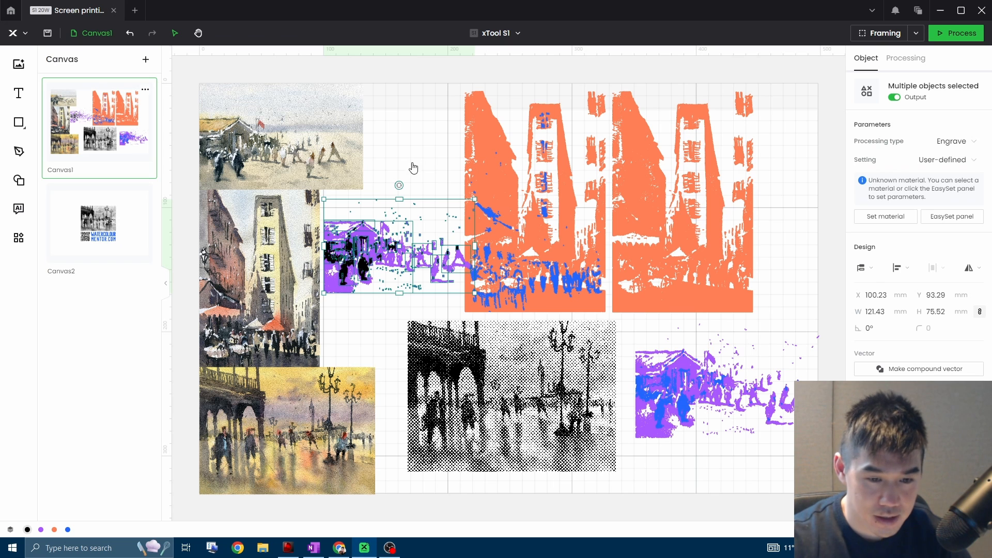
left_click(412, 182)
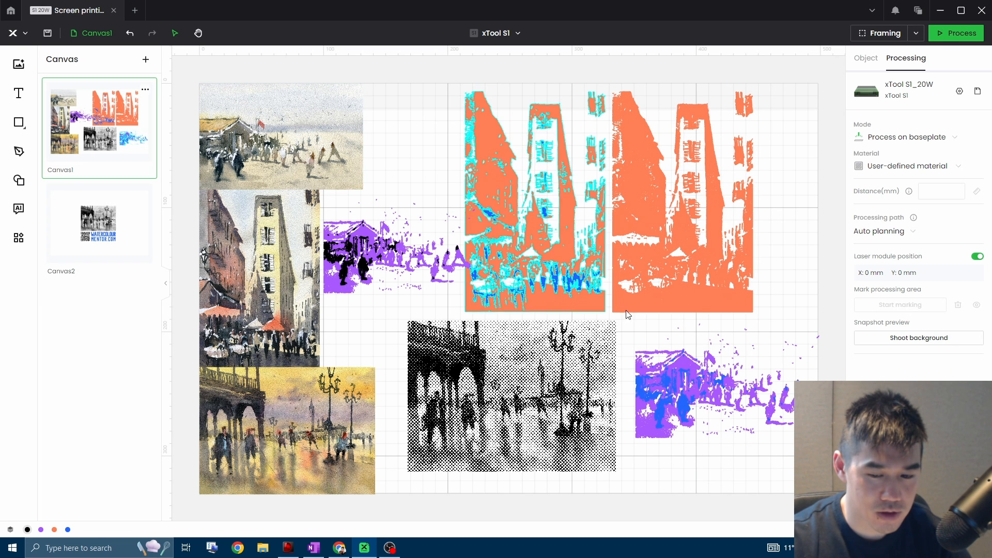
left_click(274, 146)
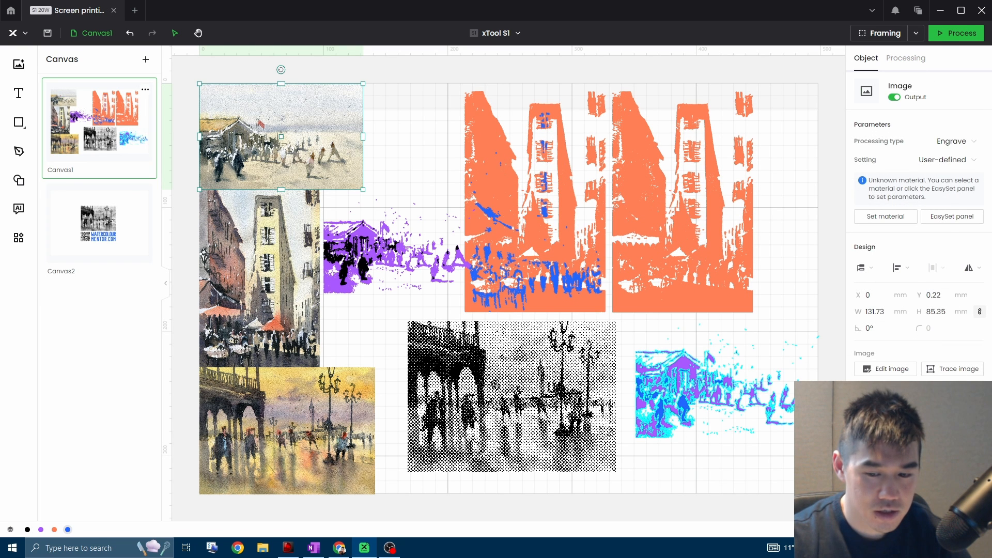
left_click(958, 370)
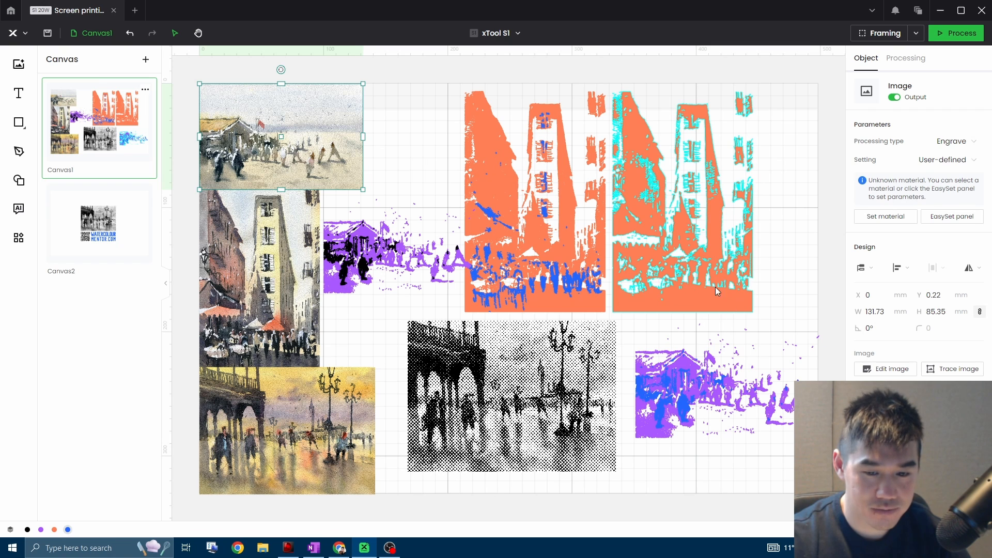
left_click(775, 258)
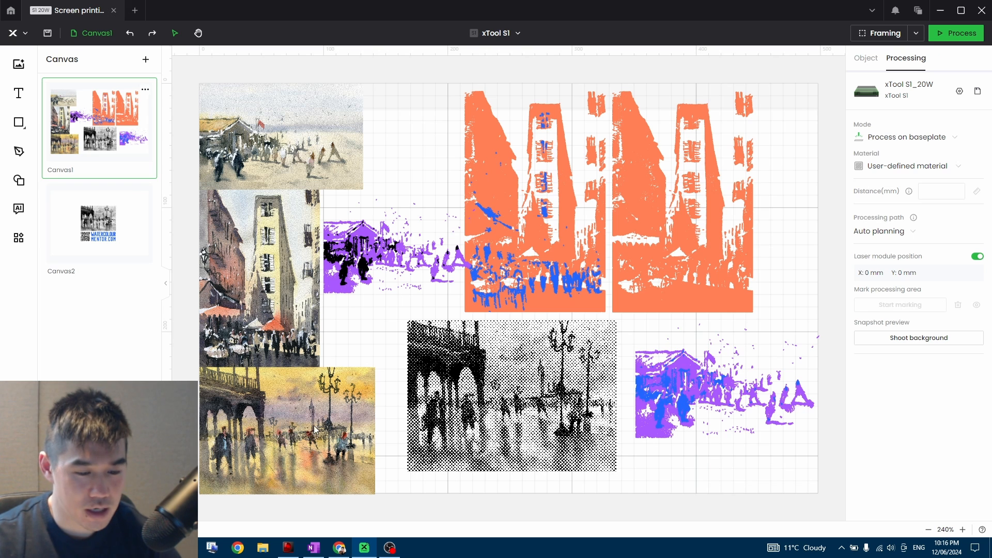
Compare the rainy plaza painting with its halftone copy and open the filter options for the painting.
left_click(351, 428)
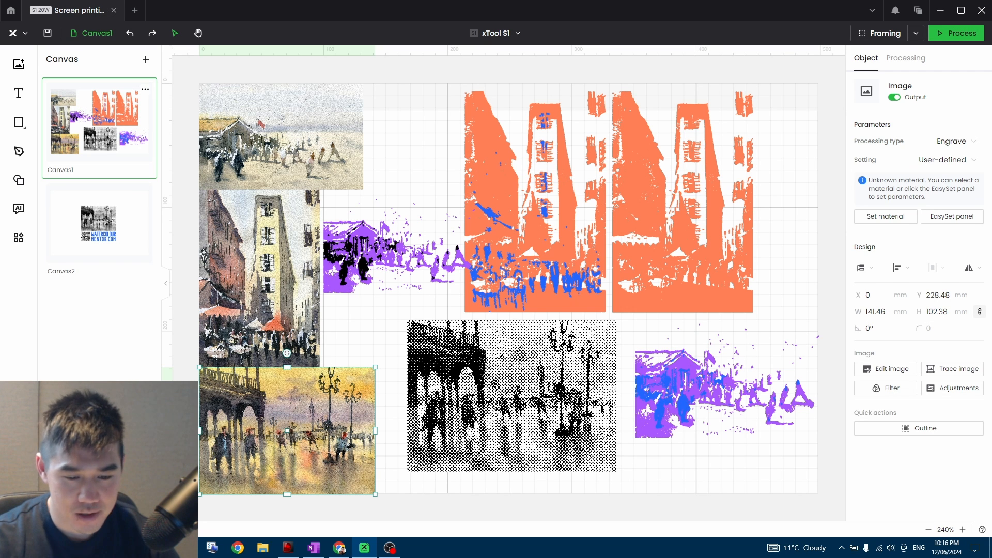
left_click(574, 402)
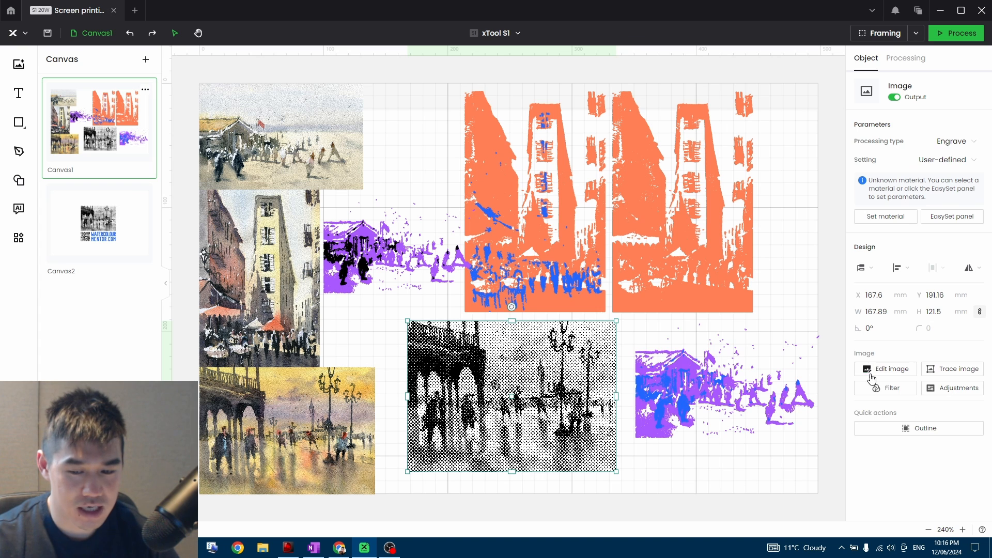
left_click(272, 411)
left_click(895, 389)
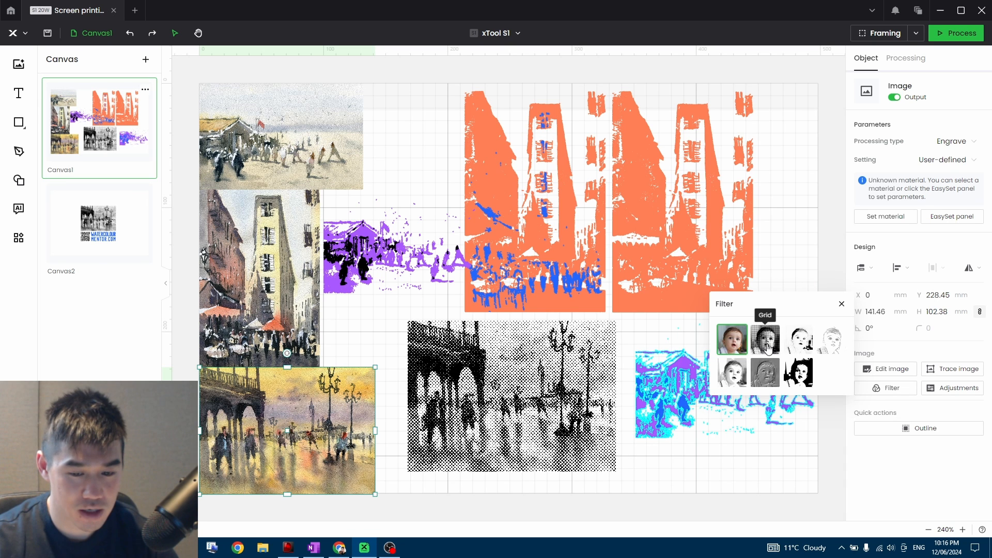
Apply the Grid filter to the street painting with the tall building.
left_click(245, 314)
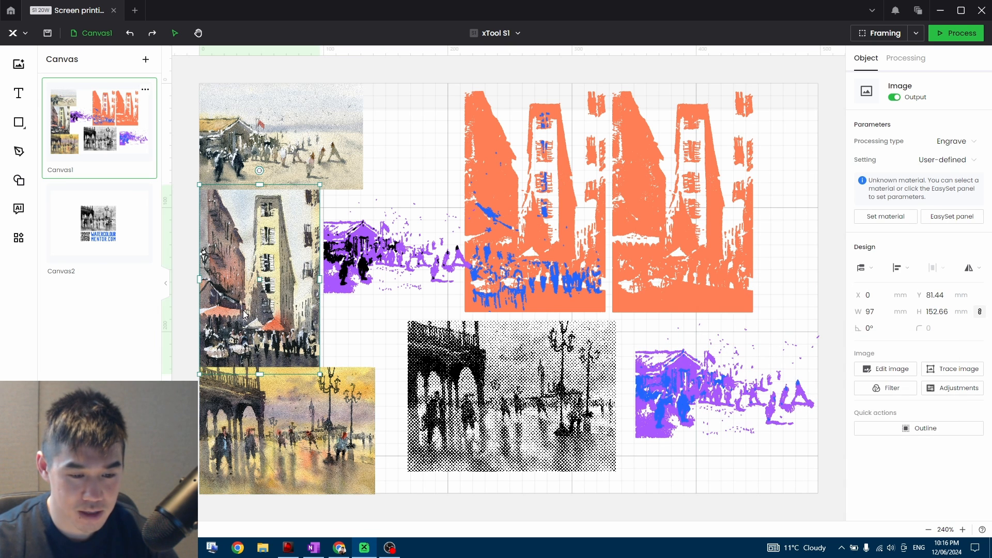
left_click(887, 388)
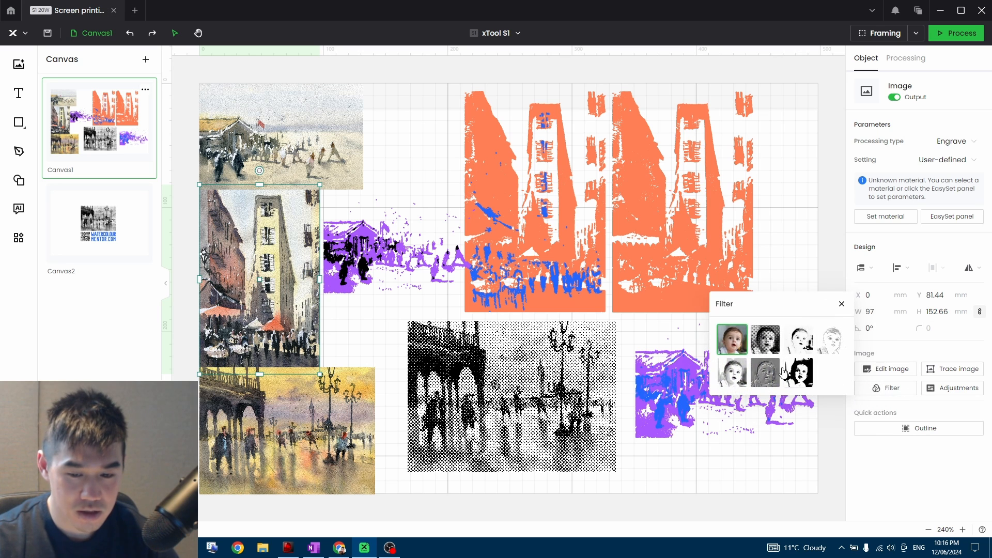
left_click(769, 339)
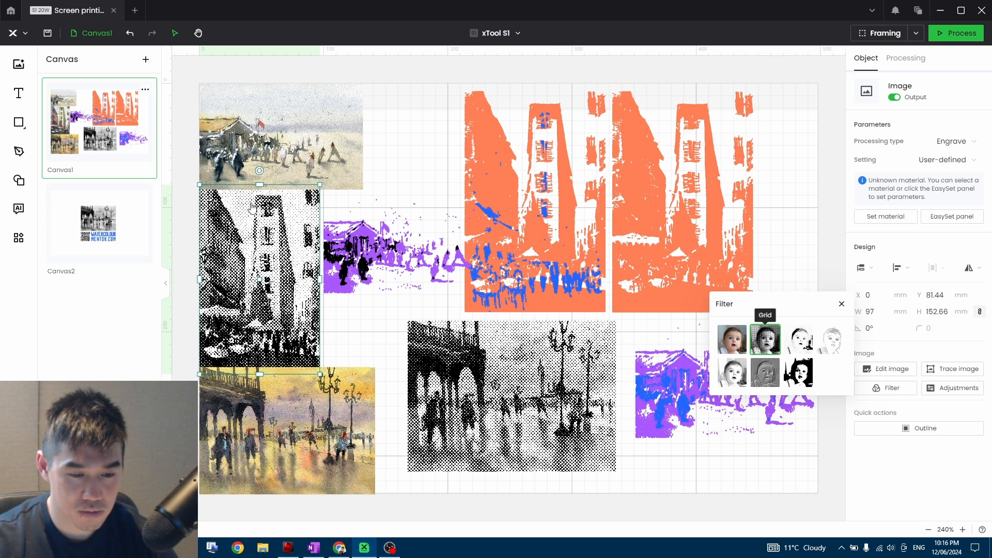
left_click(842, 304)
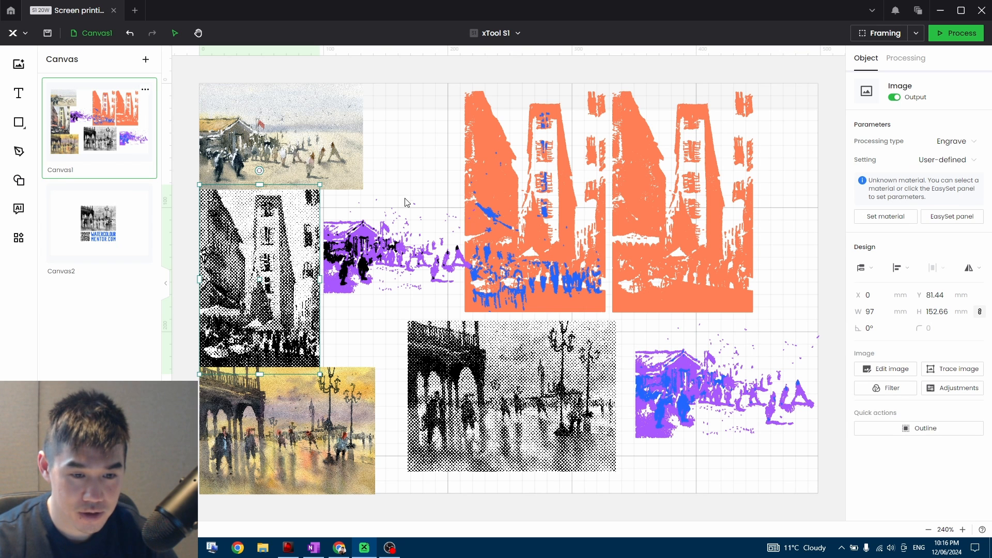
Apply the Grid filter to the beach painting and deselect it.
left_click(332, 136)
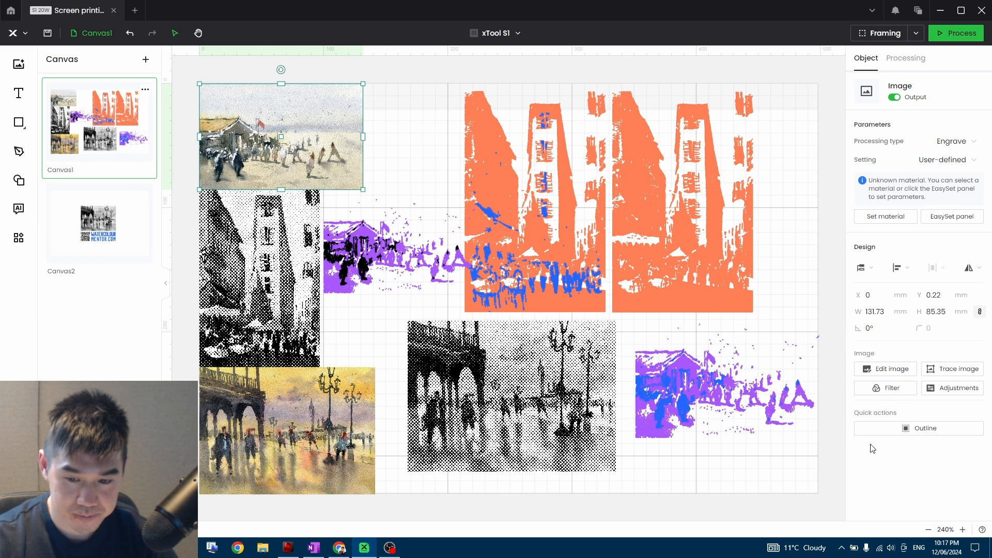
left_click(886, 388)
left_click(765, 339)
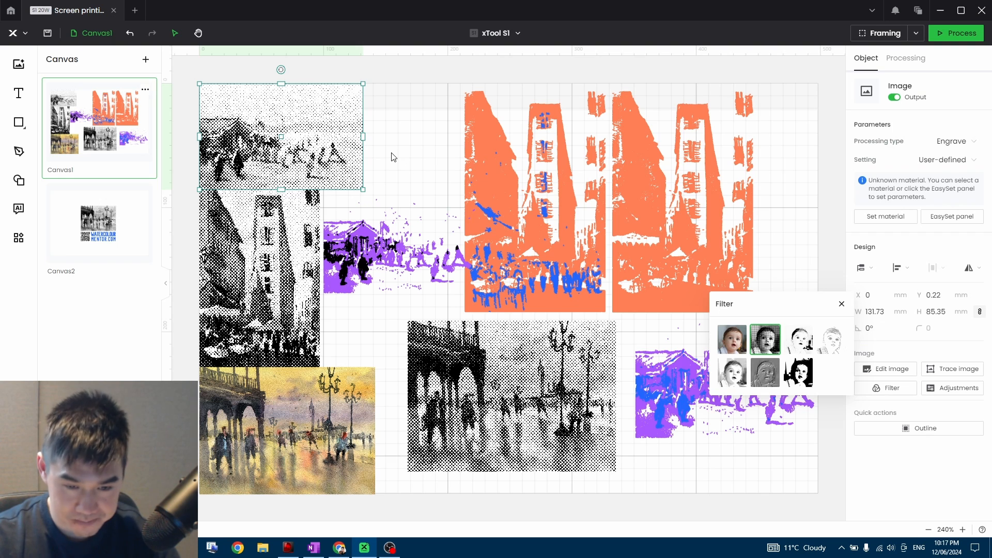
left_click(394, 157)
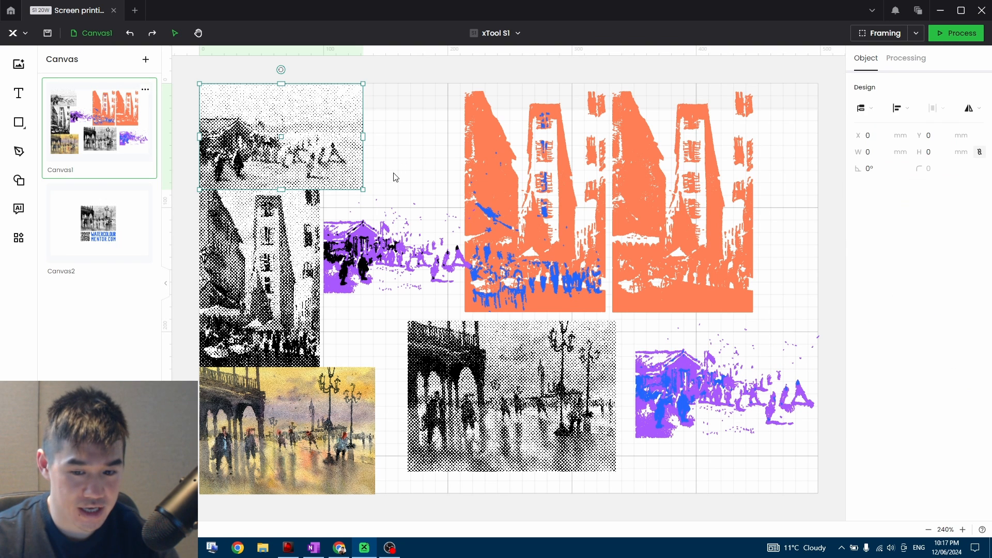
Undo the Grid filters on the beach and street paintings.
key("ctrl+z")
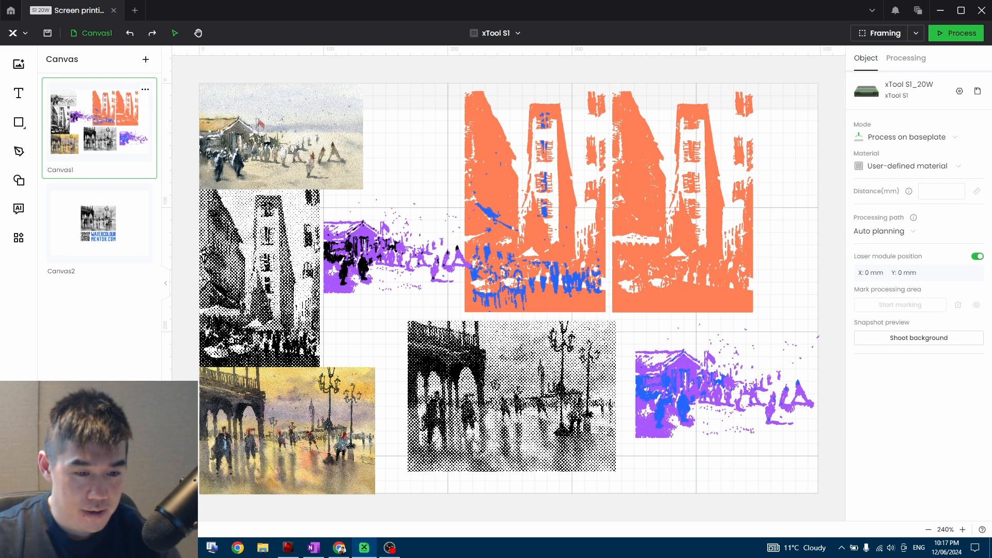
key("ctrl+z")
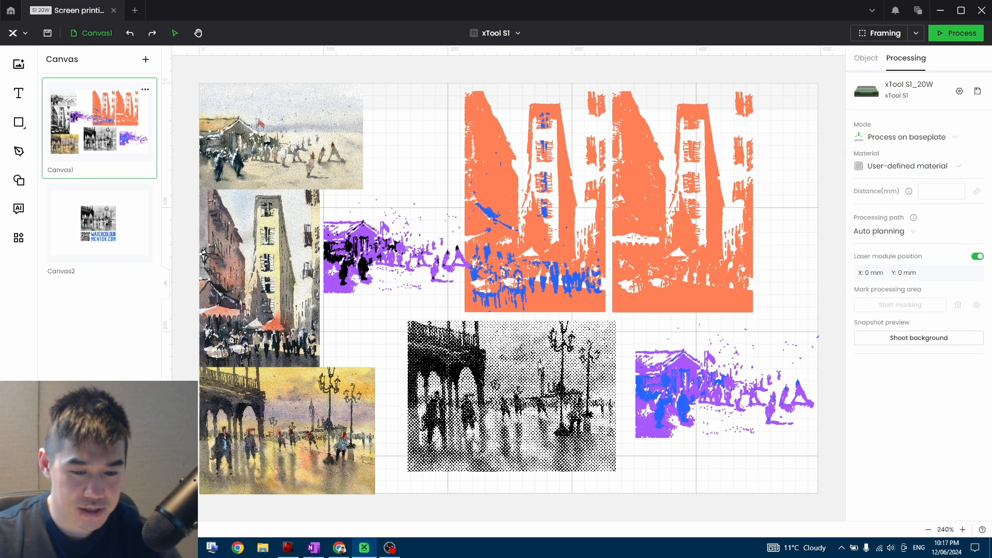
Open Canvas2 and reflect the whole design vertically, including the halftone image, lettering and QR code.
left_click(135, 225)
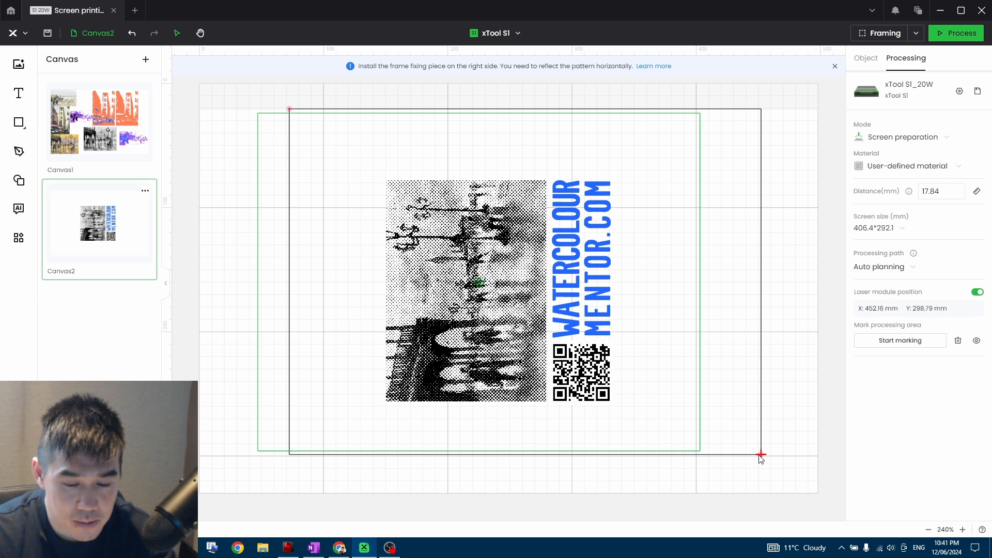
left_click_drag(351, 164, 629, 366)
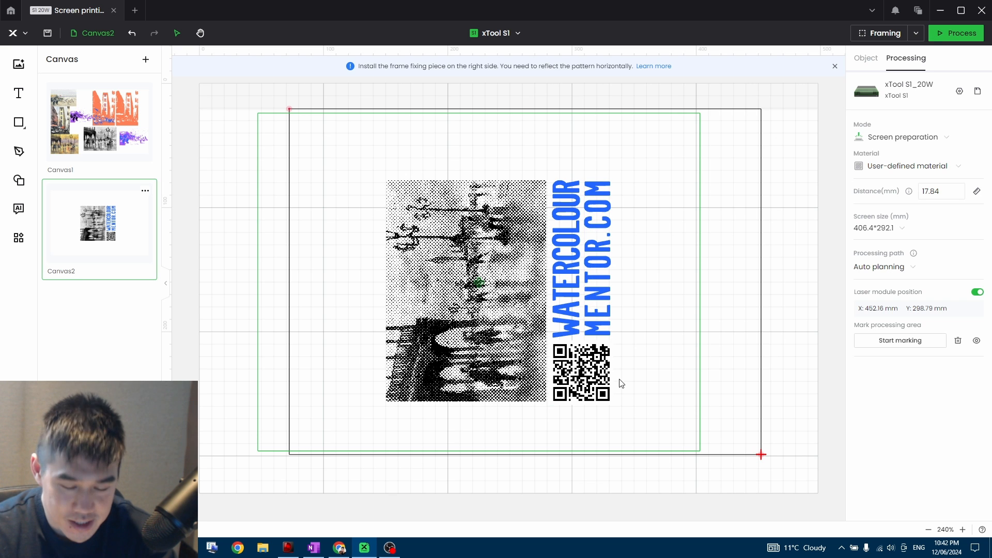
left_click_drag(663, 413, 372, 160)
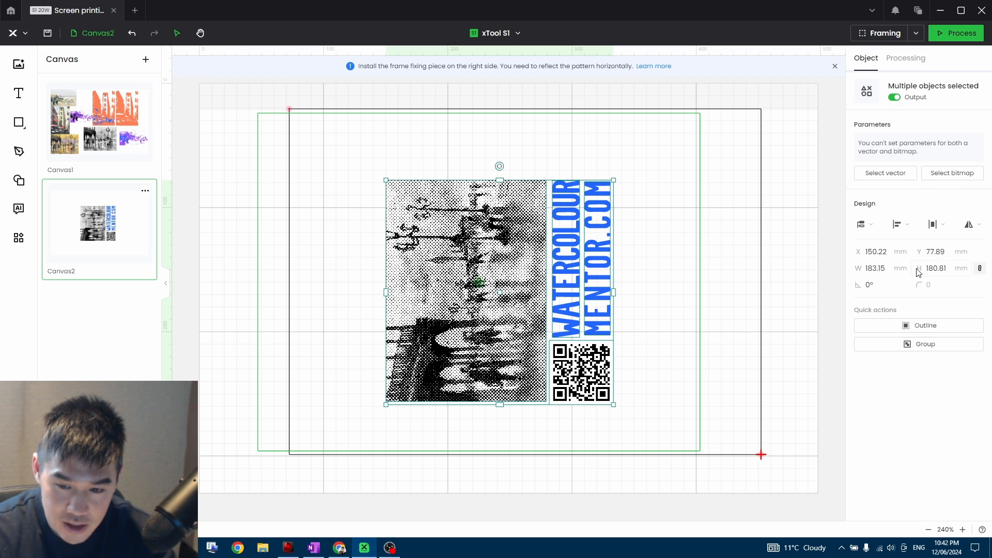
left_click(784, 254)
left_click_drag(383, 156, 650, 389)
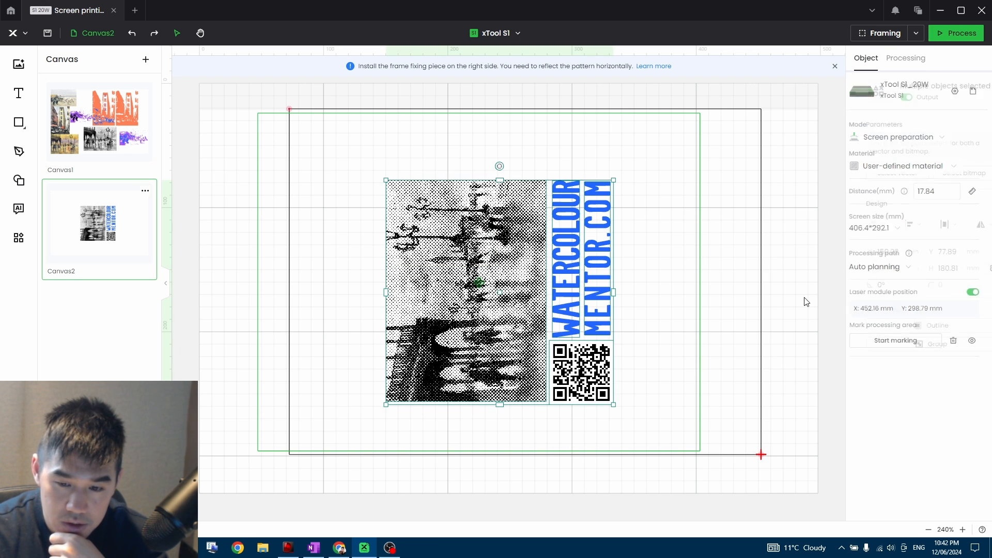
left_click(973, 225)
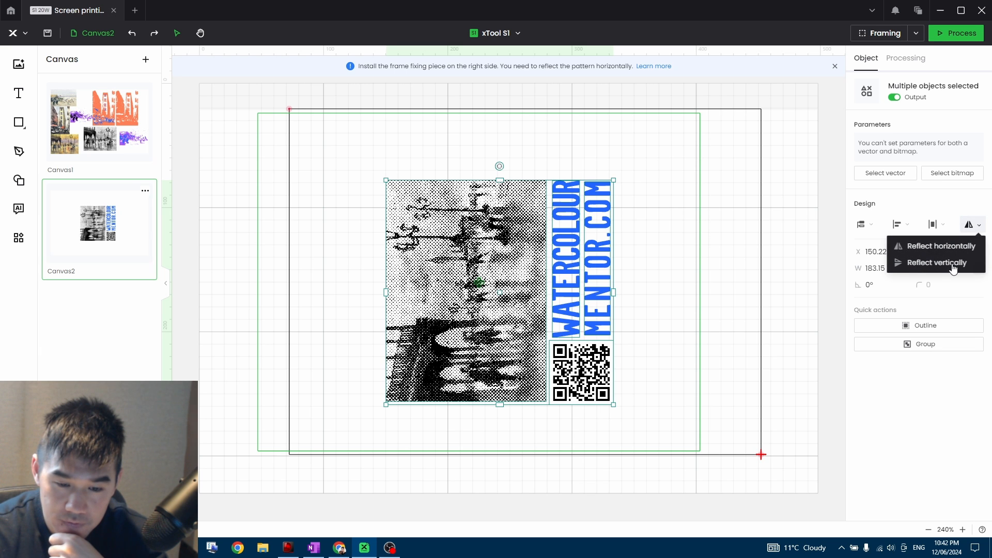
left_click(936, 263)
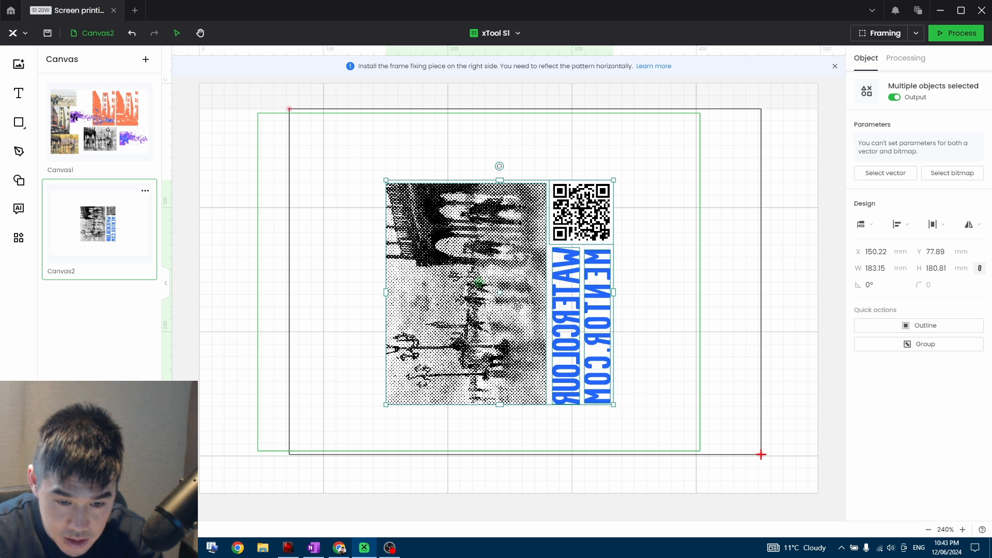
Move the reflected design to about the centre of the black marked processing area.
left_click_drag(517, 307, 522, 297)
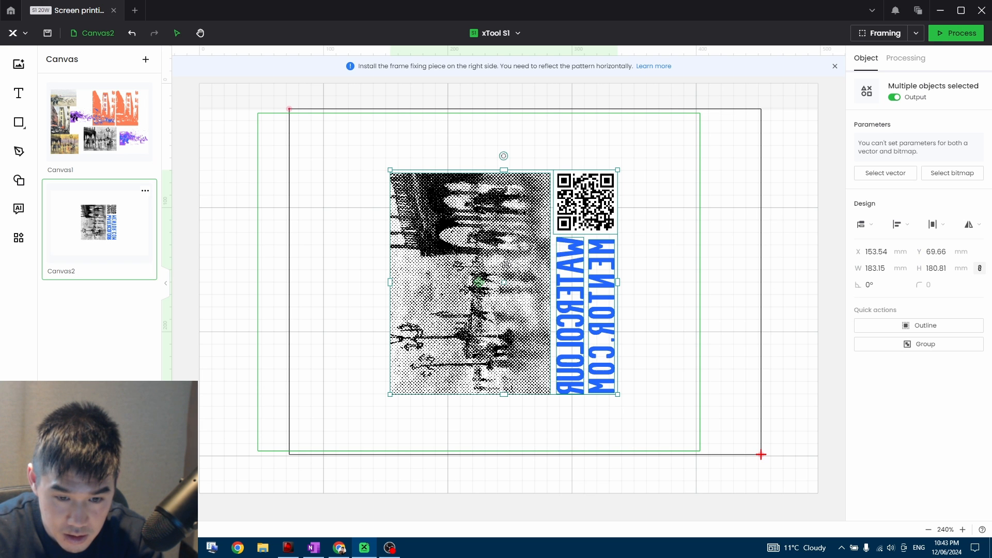
left_click_drag(505, 264, 528, 264)
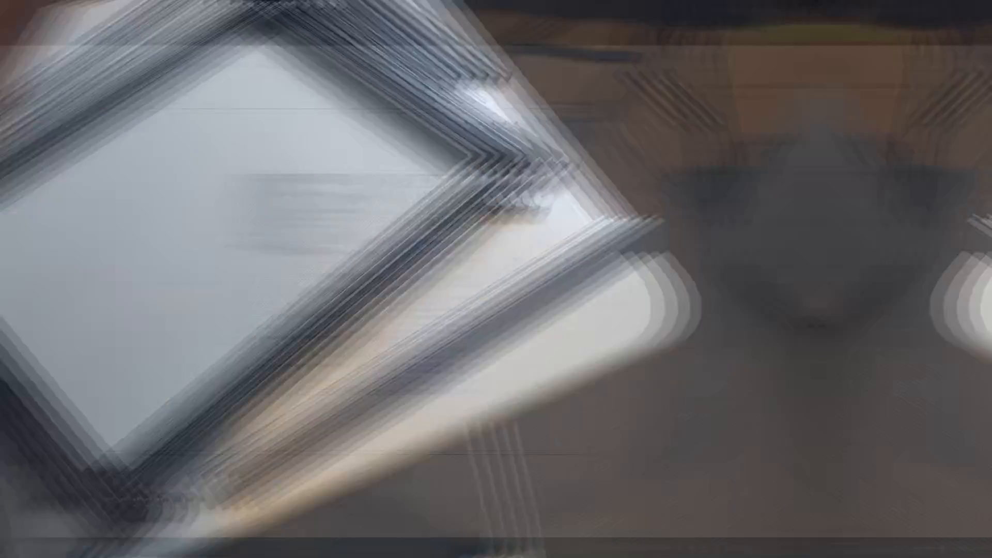